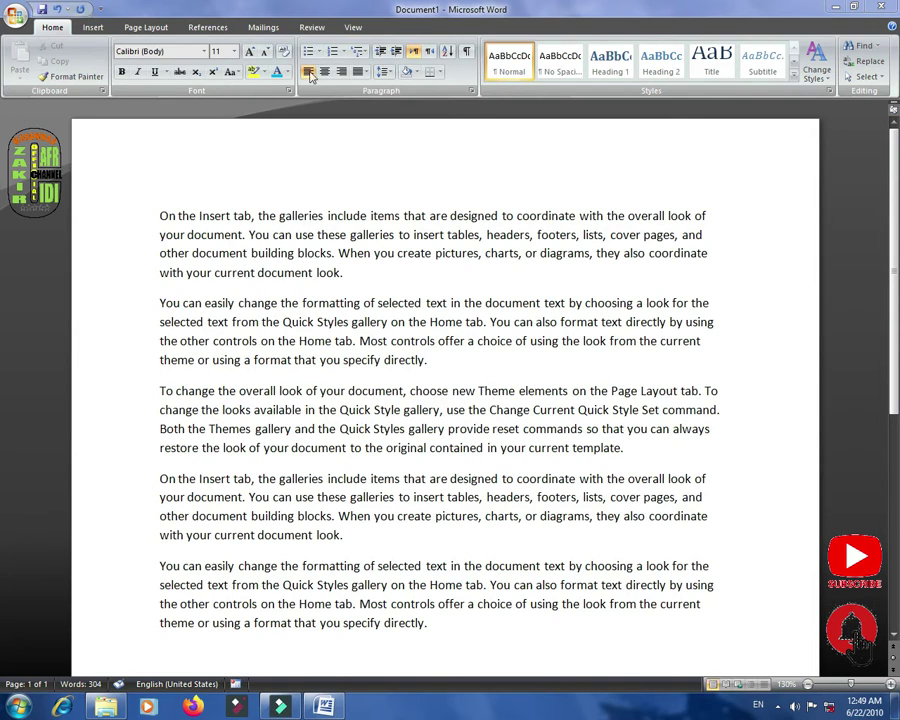
Apply the check mark bullet from the bullet library to the first paragraph
click(161, 216)
click(161, 216)
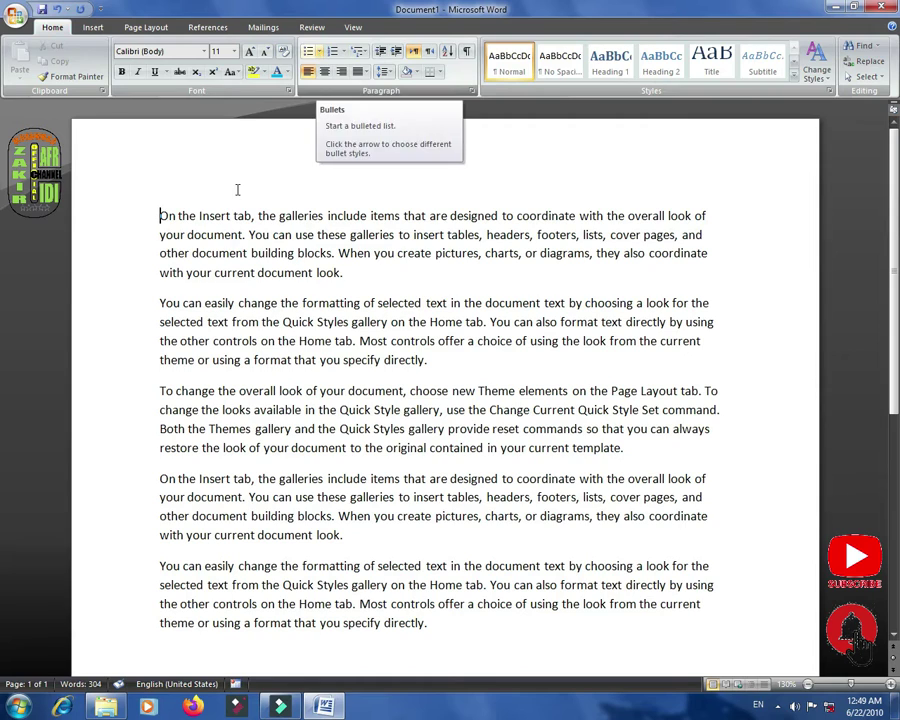
drag(161, 216, 360, 279)
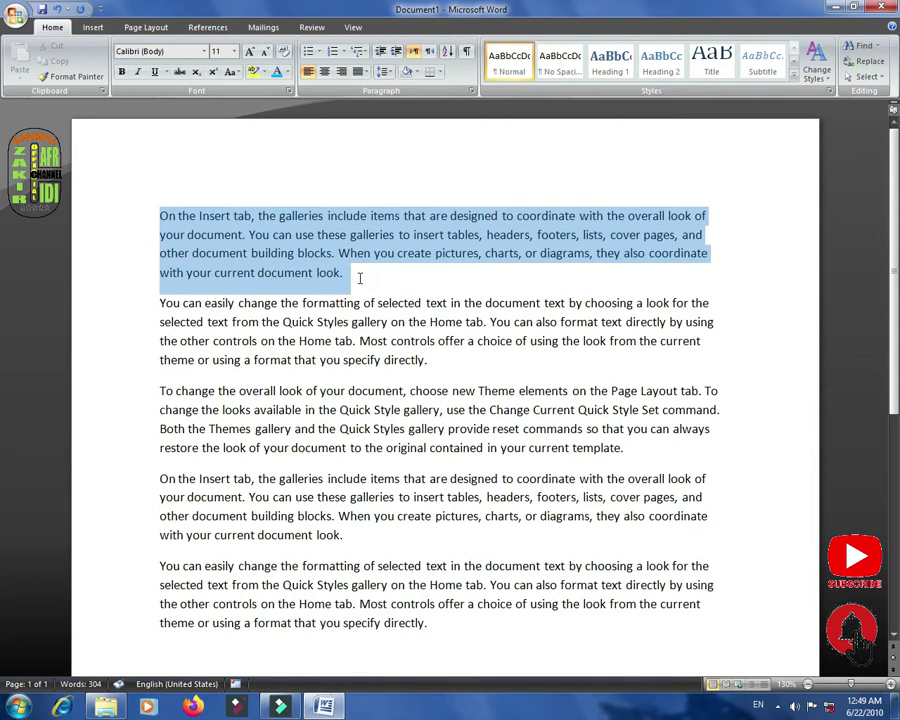
click(159, 216)
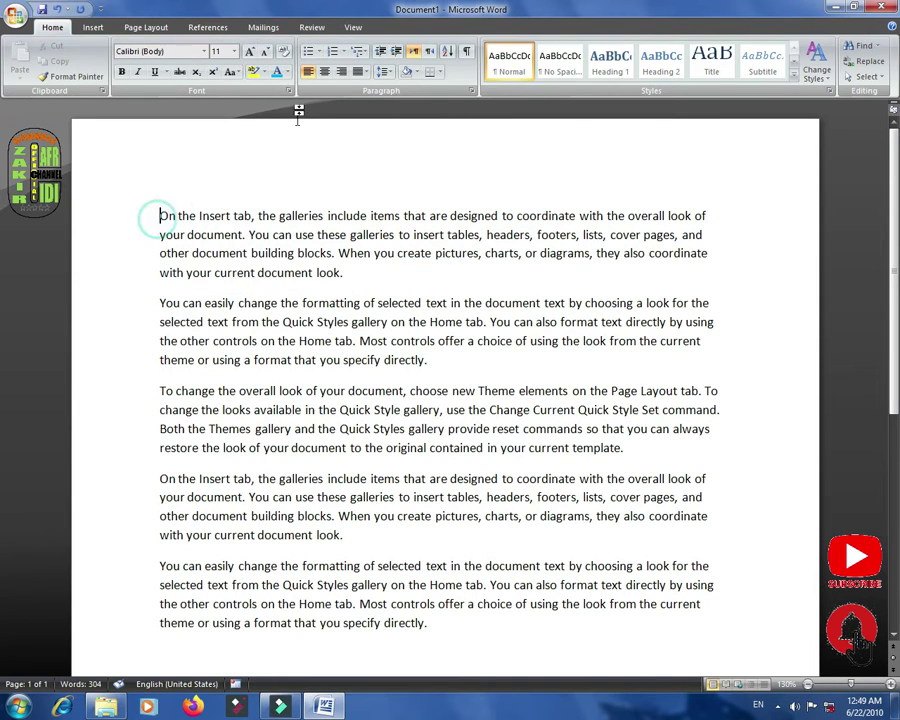
click(318, 51)
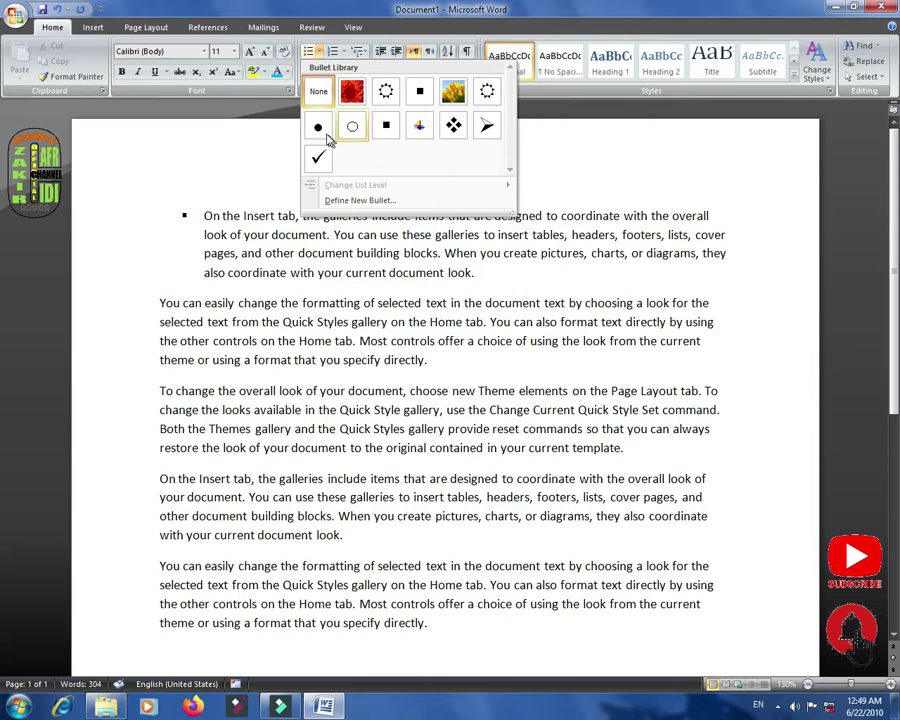
click(320, 157)
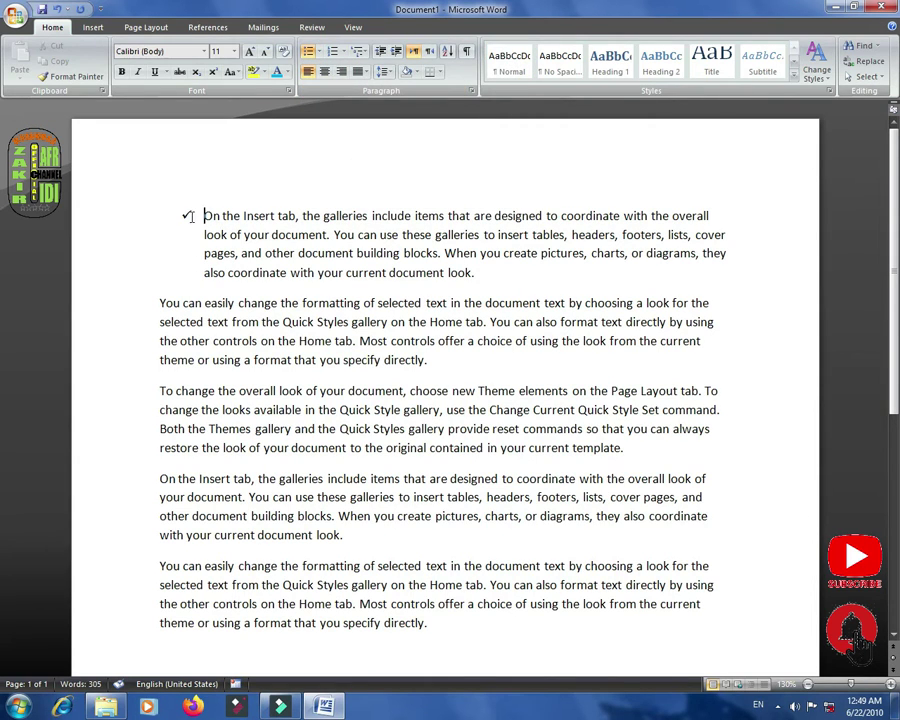
Define a new symbol bullet for the second paragraph using Wingdings character 214, the right-pointing box with an x
click(159, 301)
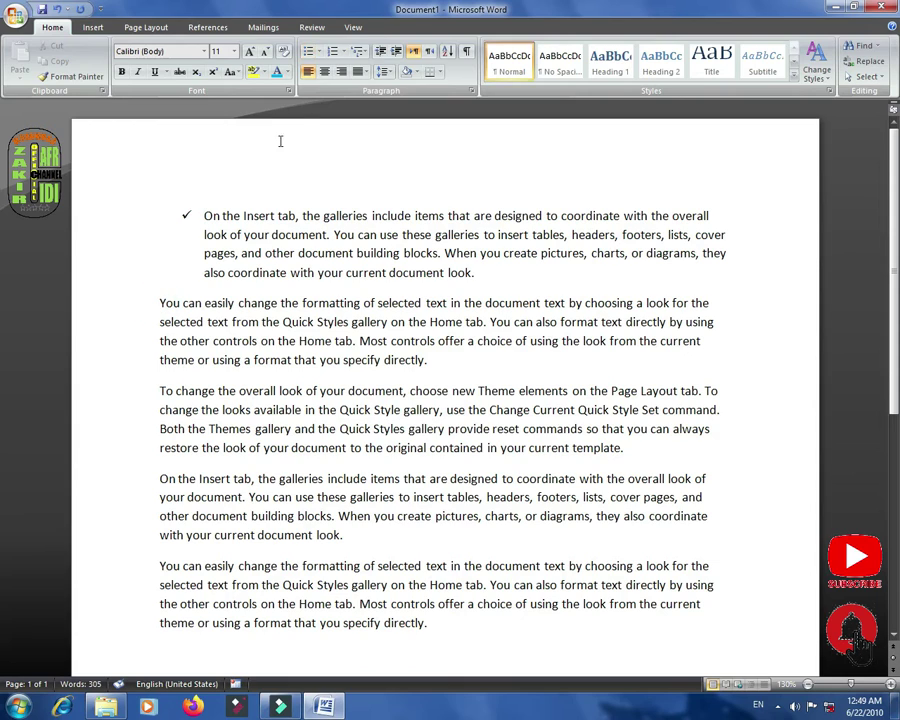
click(316, 51)
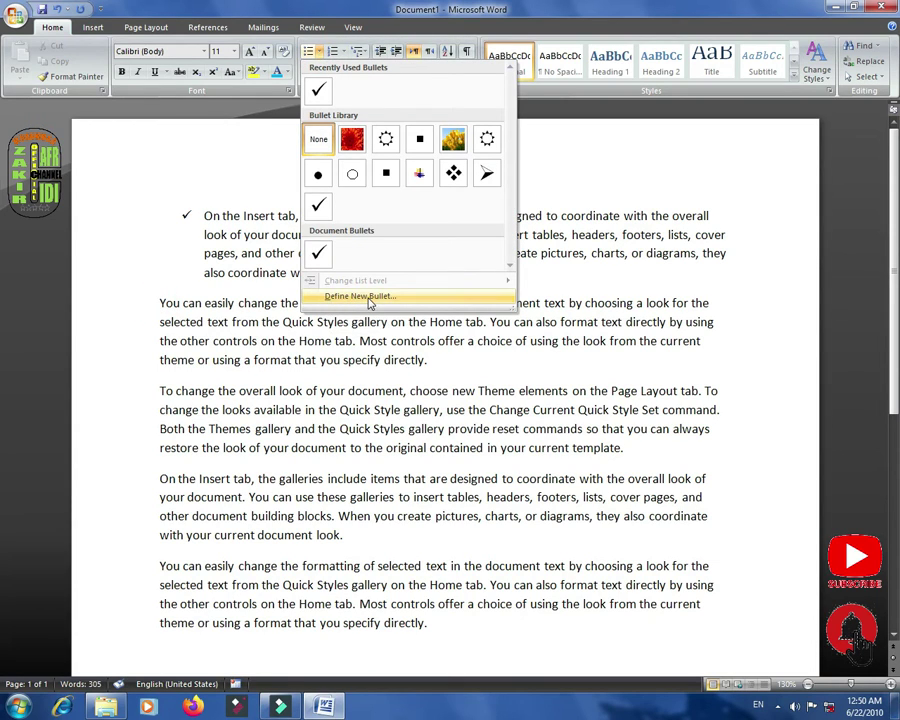
click(366, 299)
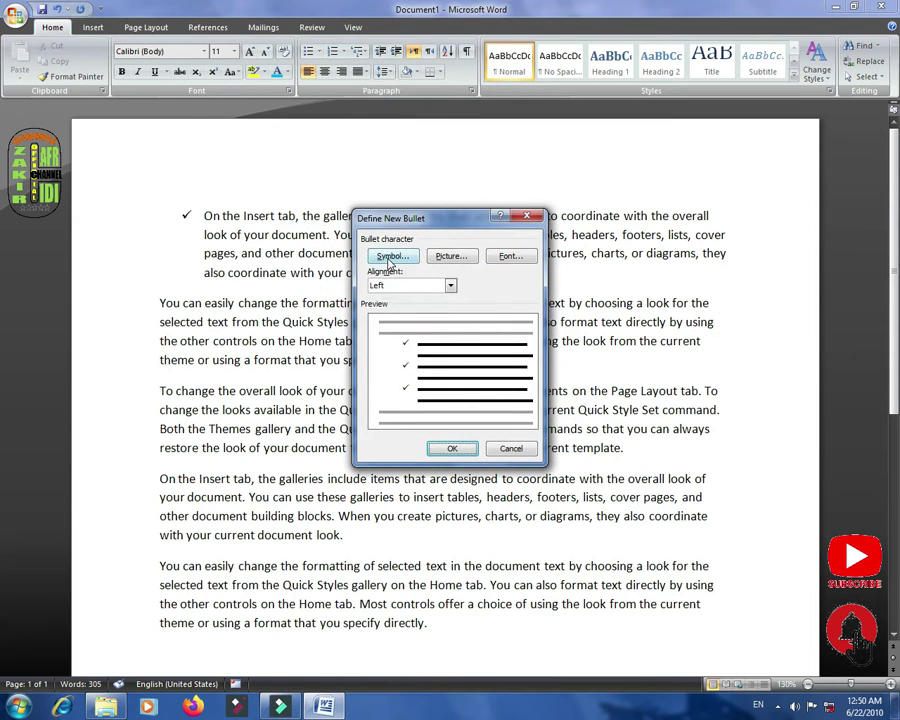
click(391, 258)
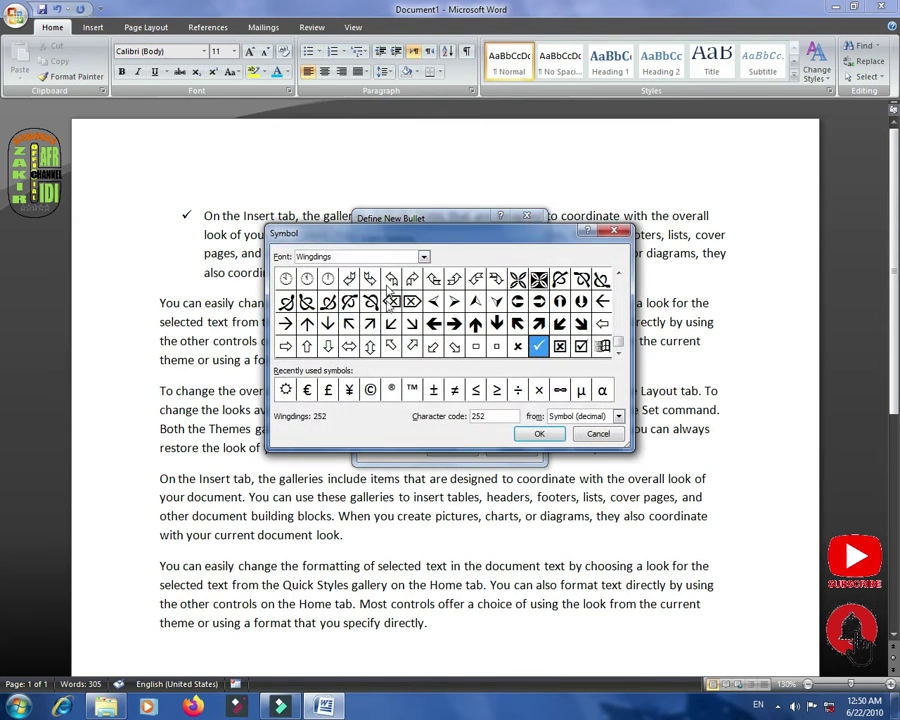
click(410, 301)
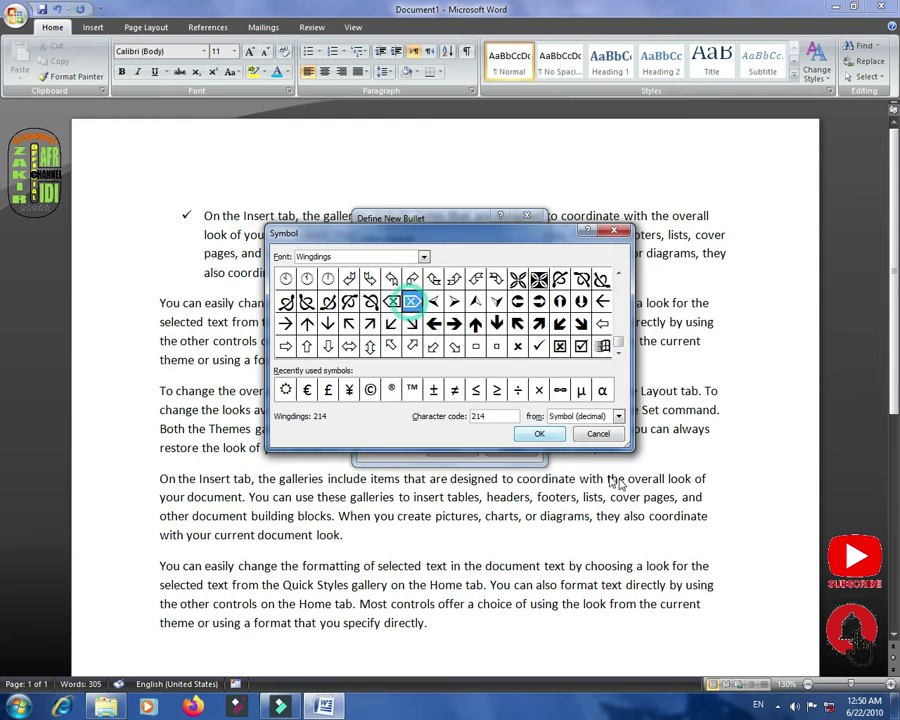
click(539, 433)
click(451, 448)
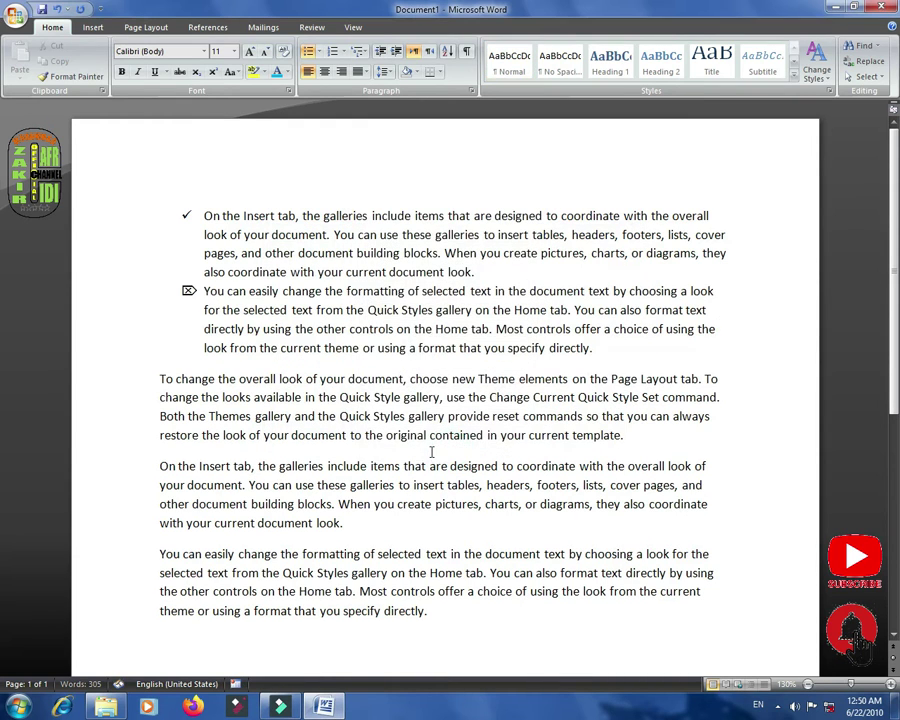
Import the Jellyfish sample picture into the picture bullets and apply the yellow tulips picture as the third paragraph's bullet
click(158, 378)
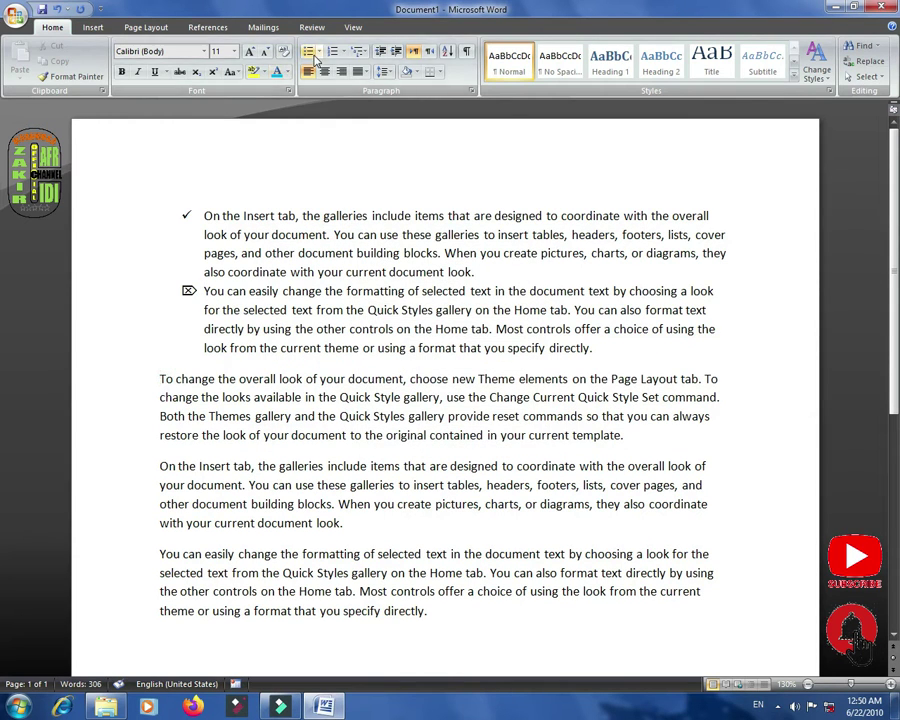
click(318, 51)
click(342, 296)
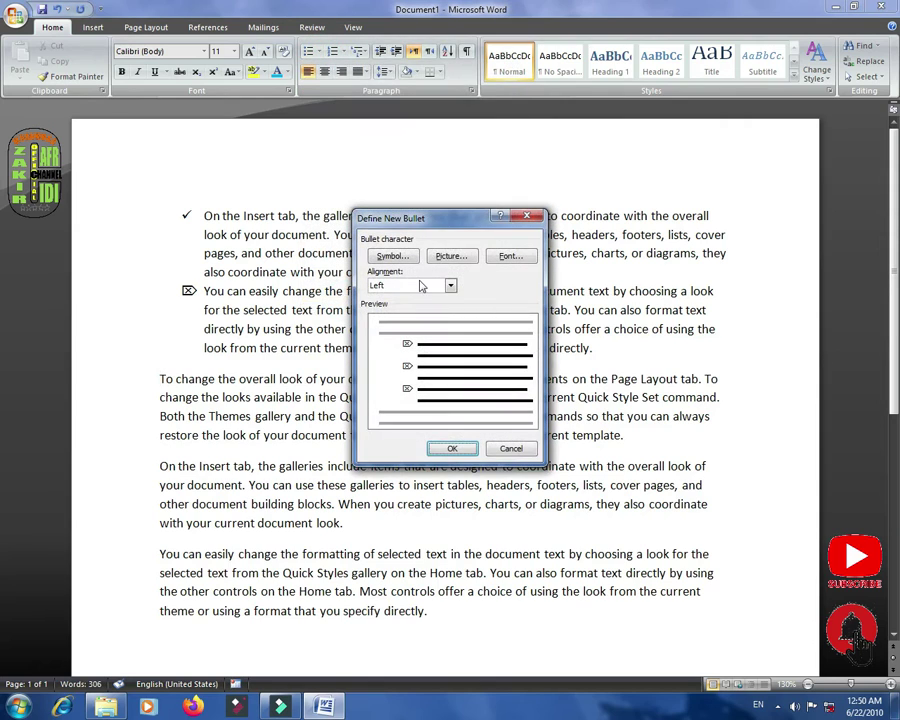
click(448, 257)
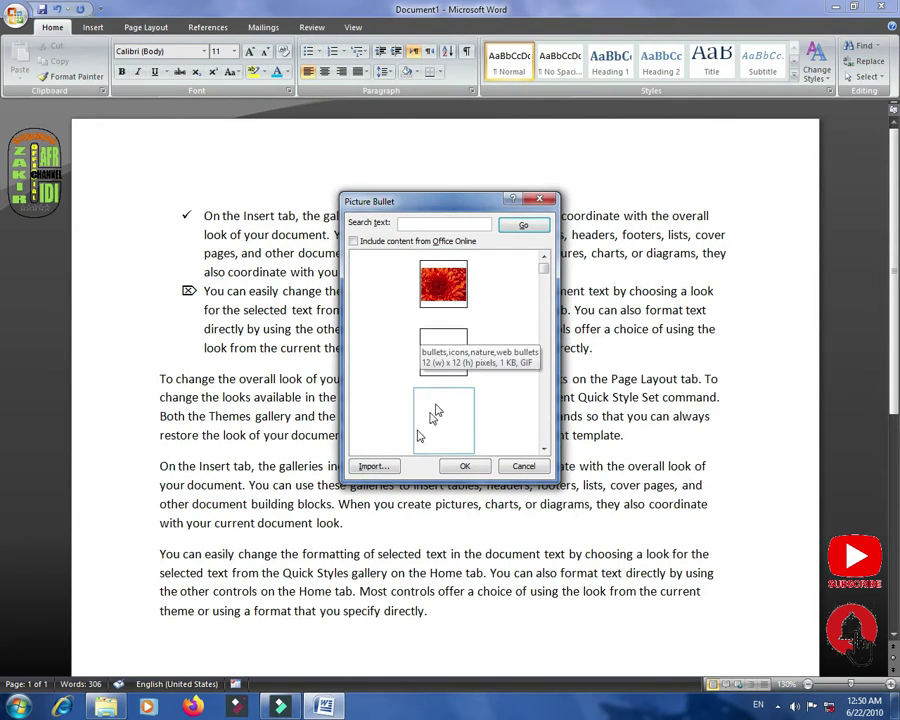
click(391, 467)
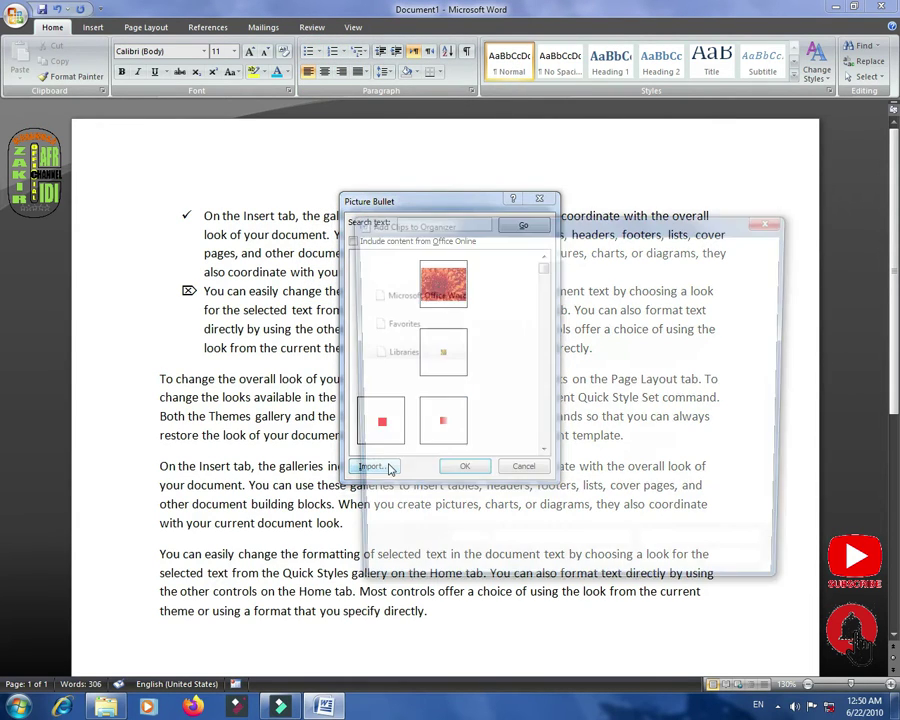
click(401, 441)
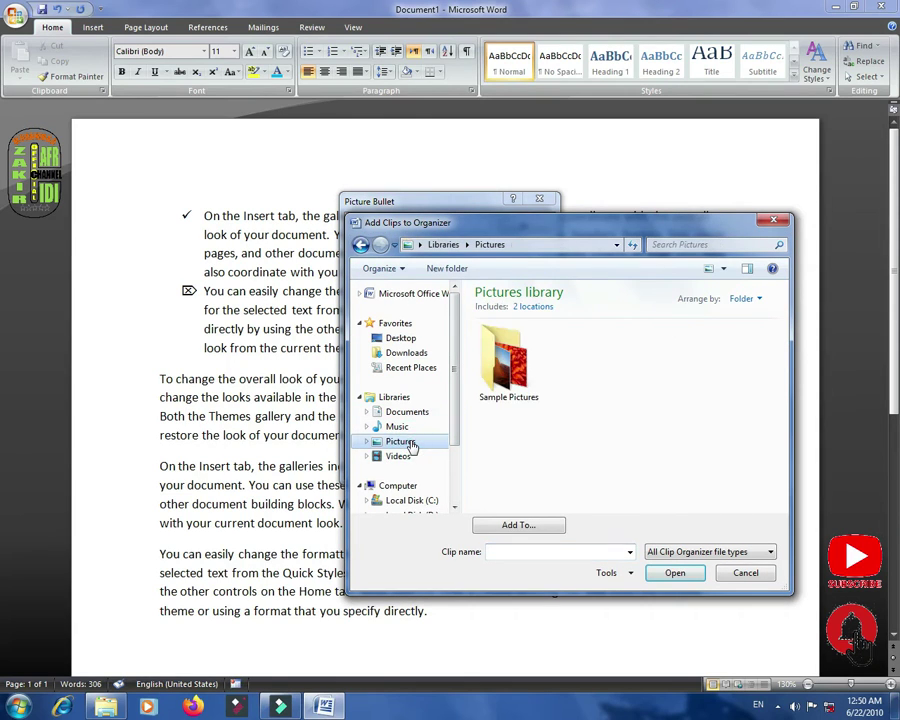
double_click(531, 366)
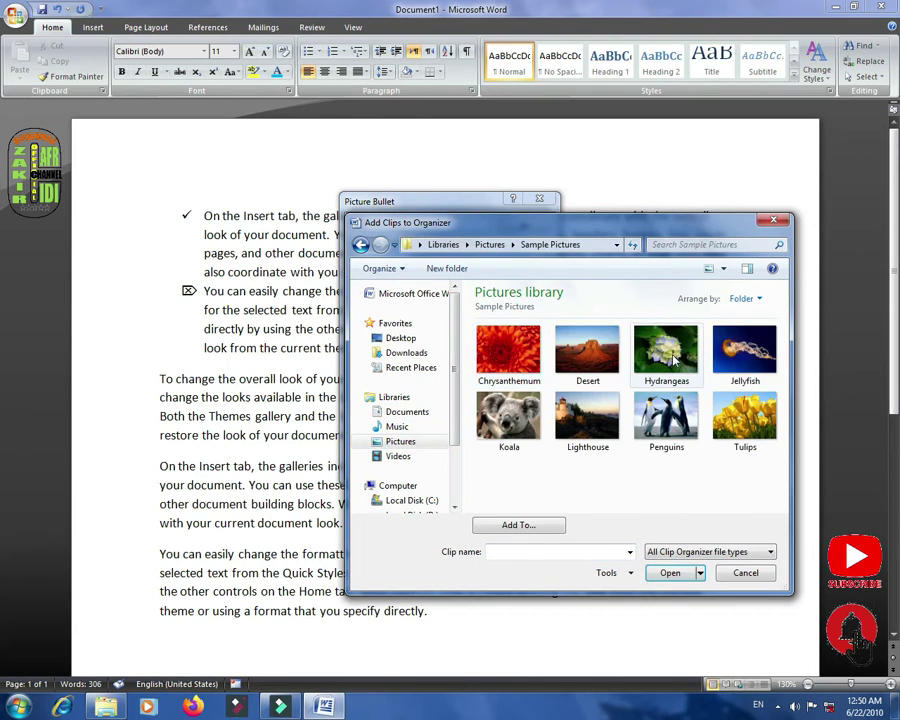
click(666, 350)
click(752, 366)
click(669, 573)
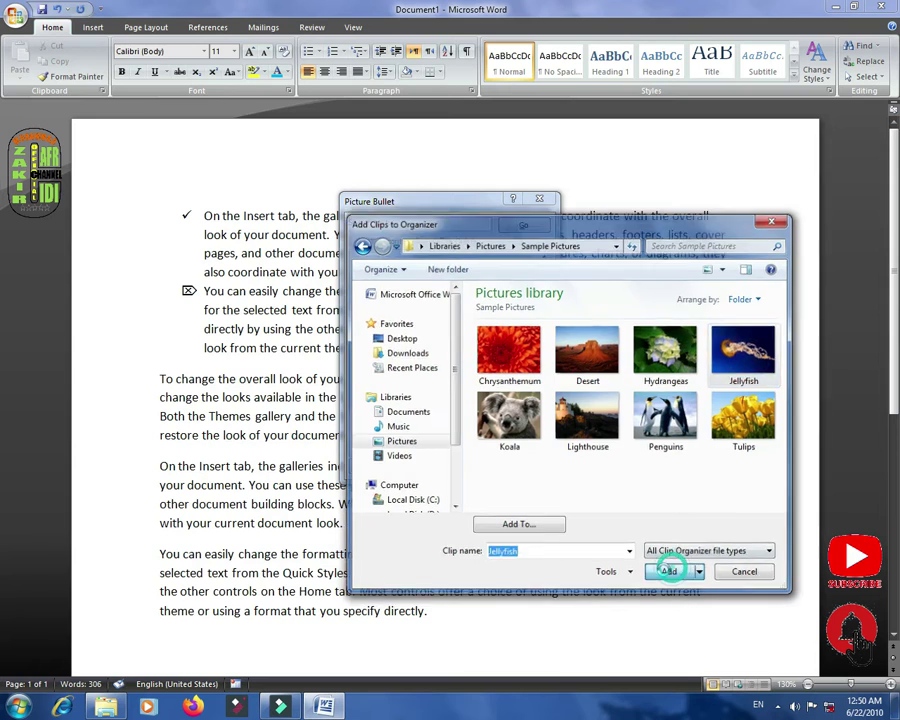
click(466, 468)
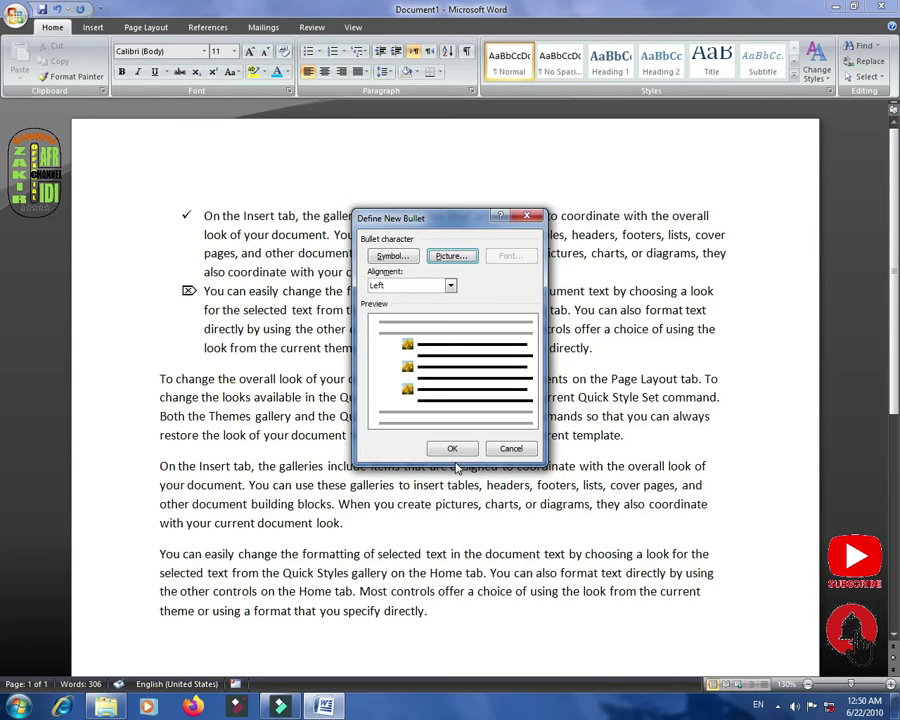
click(452, 448)
Check which alignment options a new bullet definition offers for the fourth paragraph, without applying one
click(160, 471)
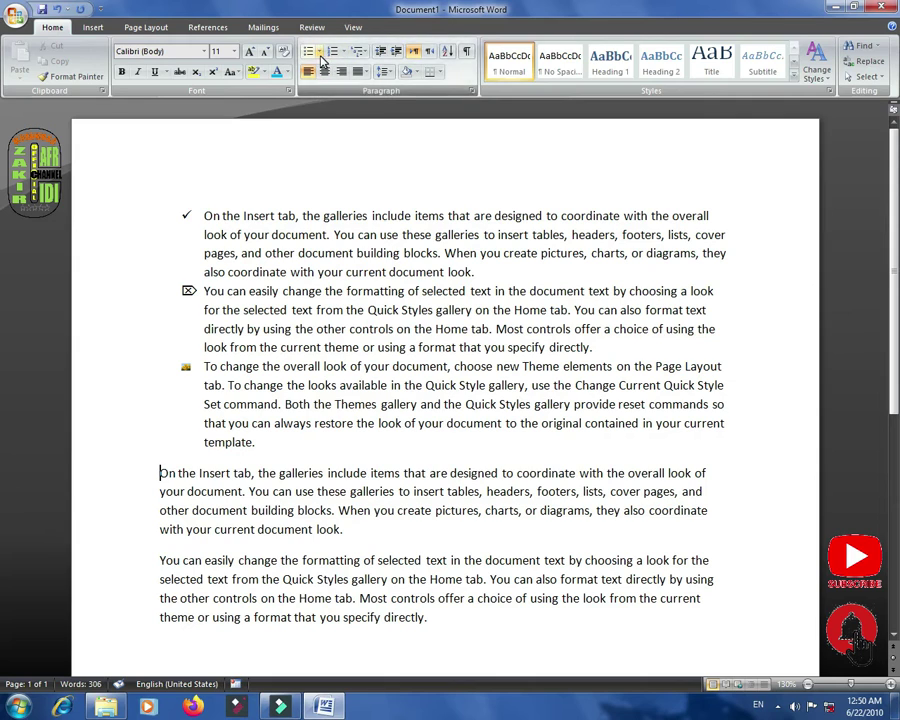
click(319, 52)
click(350, 296)
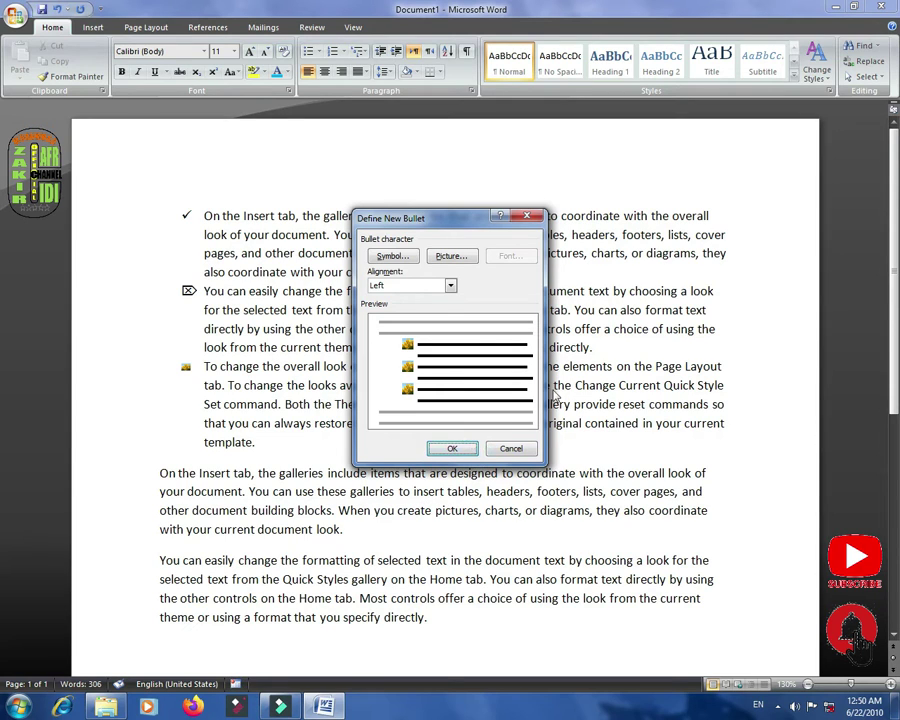
click(450, 287)
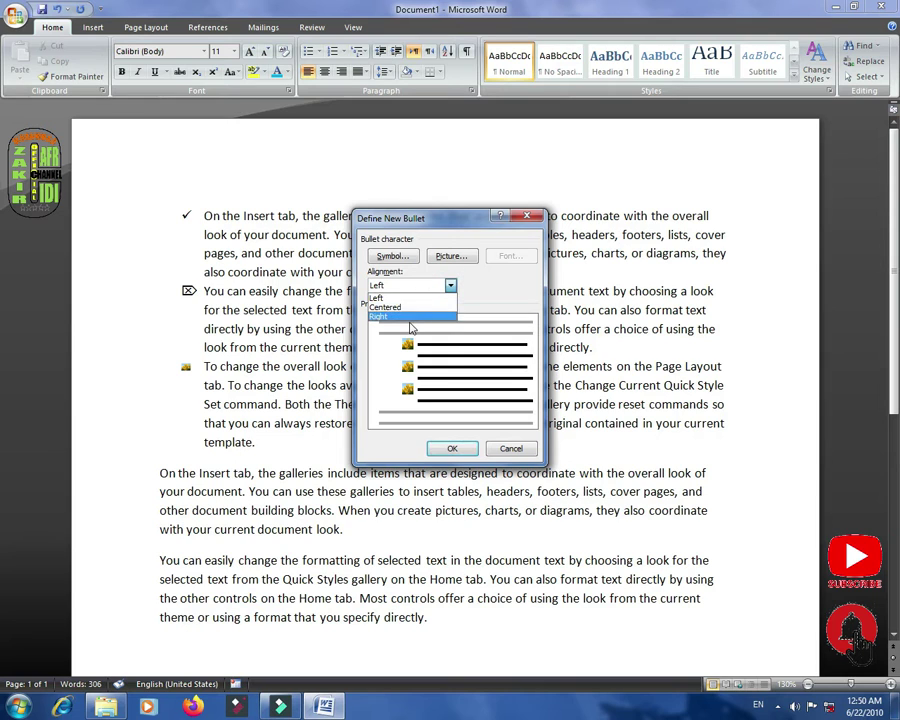
click(511, 448)
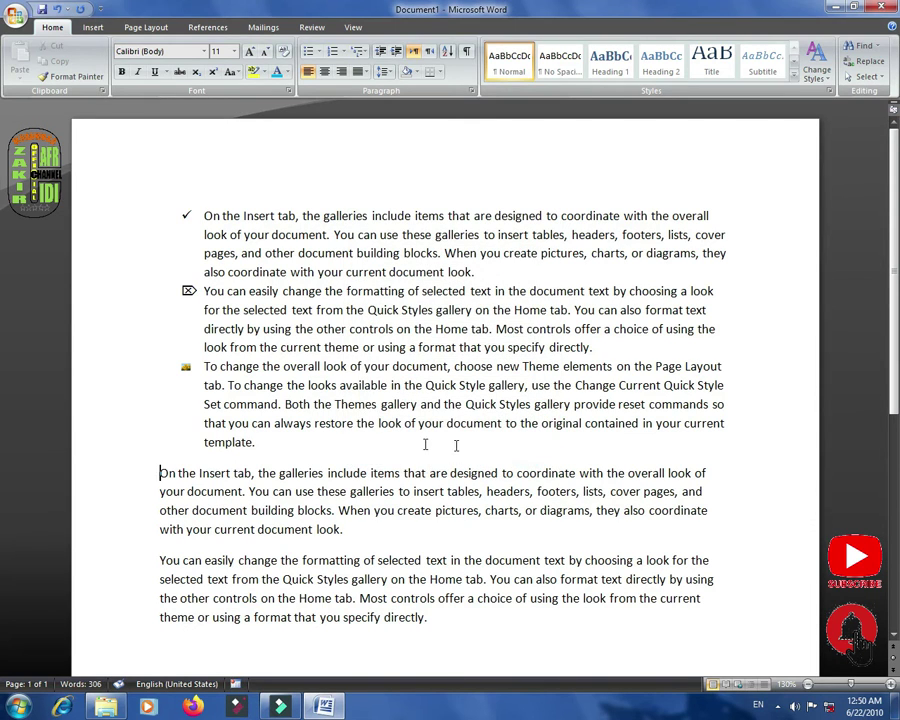
Change the third paragraph's list level to the second level with the hollow circle bullet
click(317, 52)
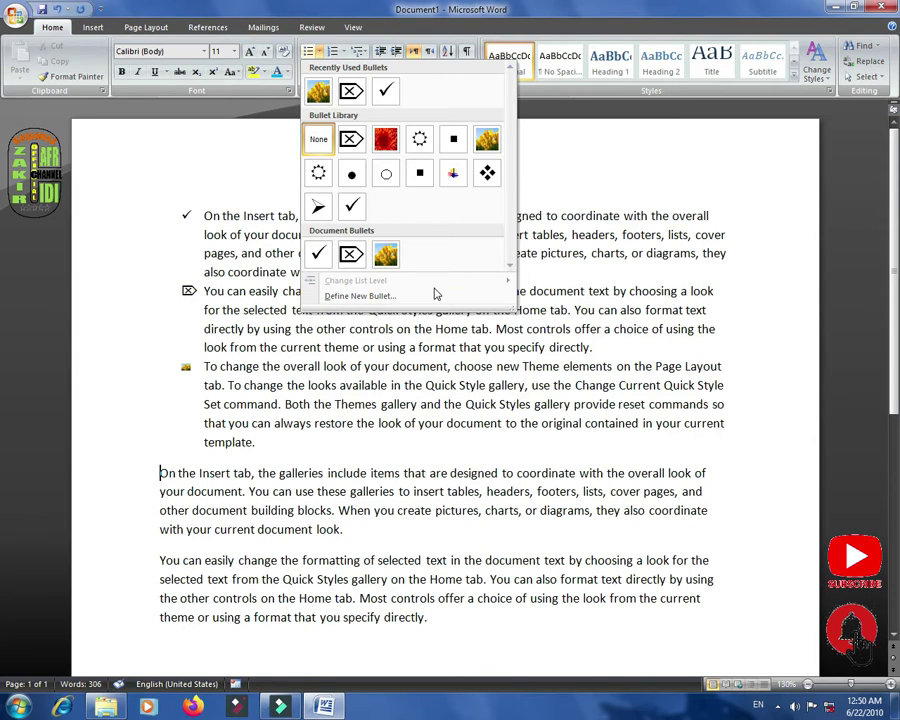
click(189, 373)
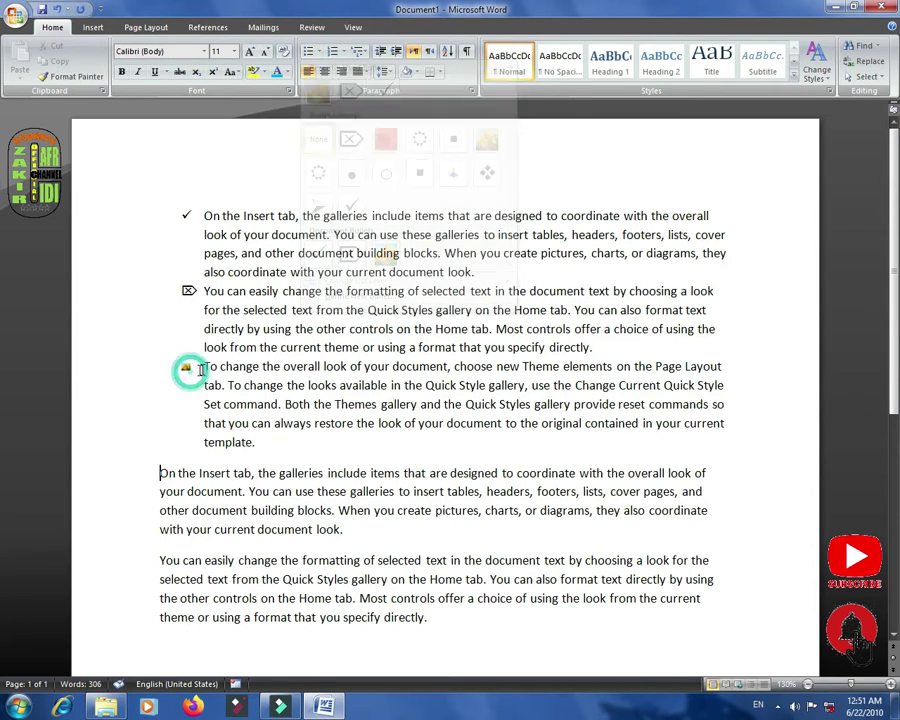
click(200, 367)
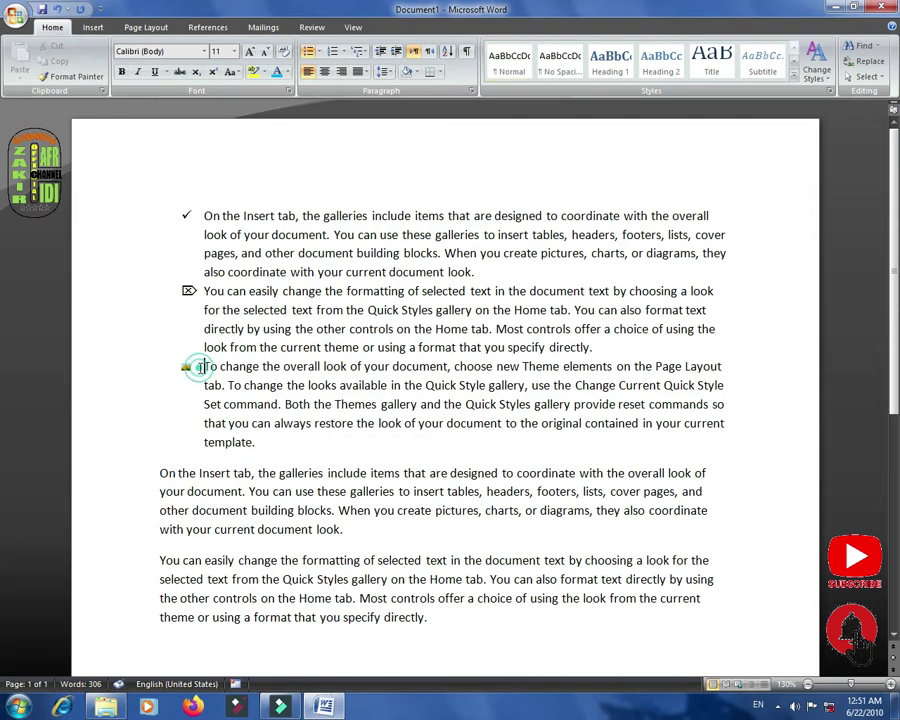
click(319, 51)
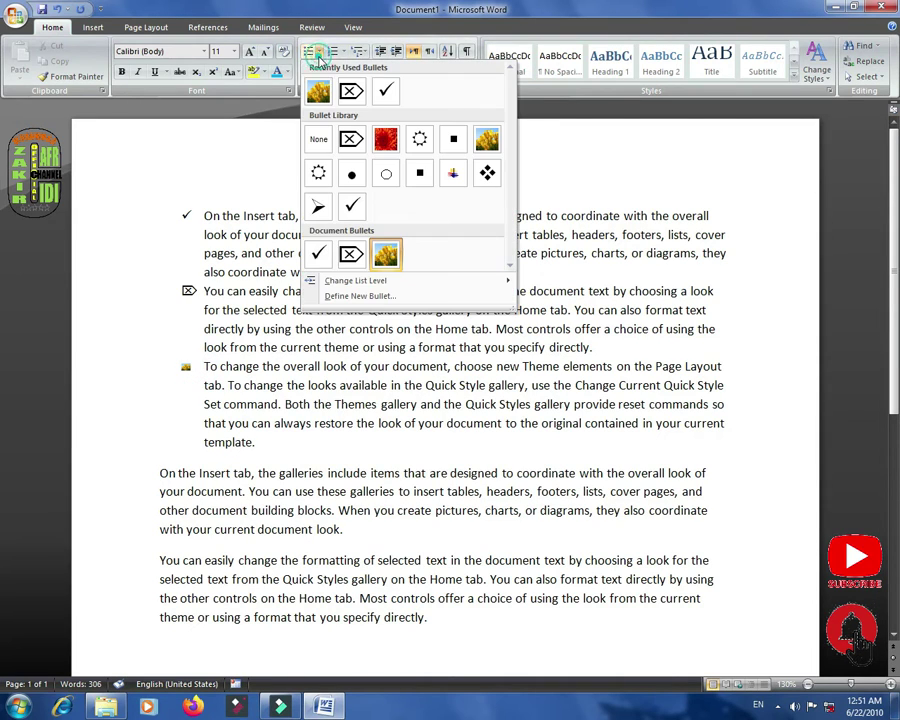
mouse_move(376, 287)
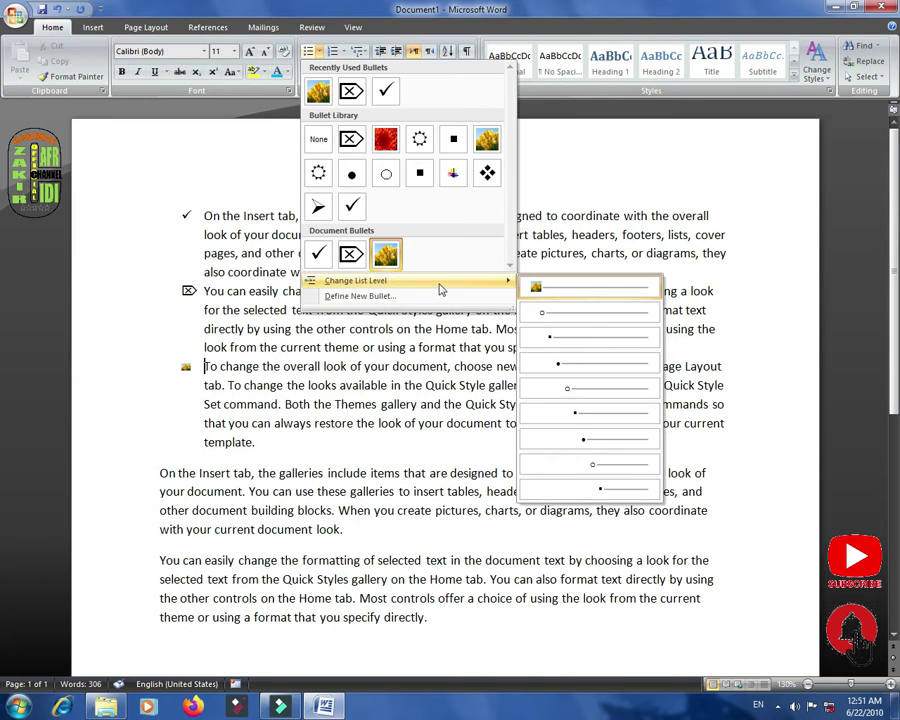
click(567, 313)
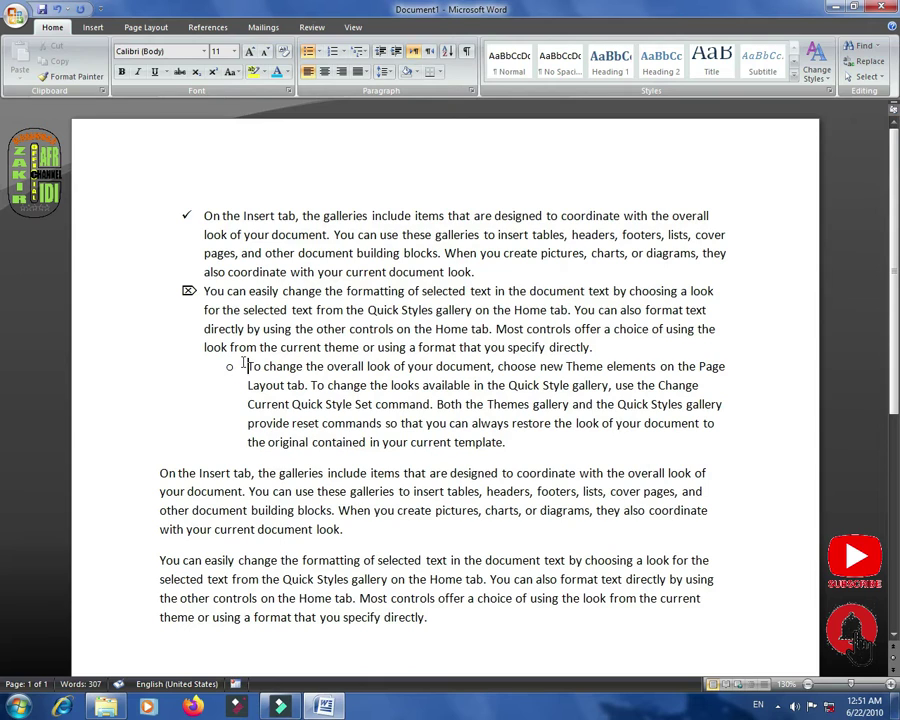
Apply the sun-shaped symbol bullet to the fourth paragraph and move it to the third list level with a square bullet
click(160, 476)
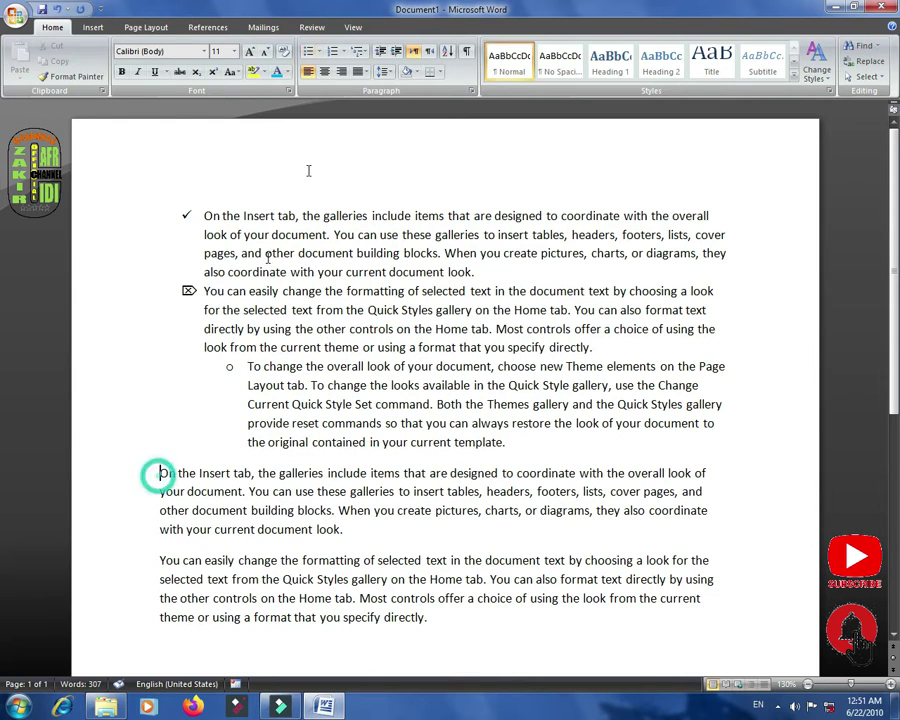
click(318, 51)
click(319, 172)
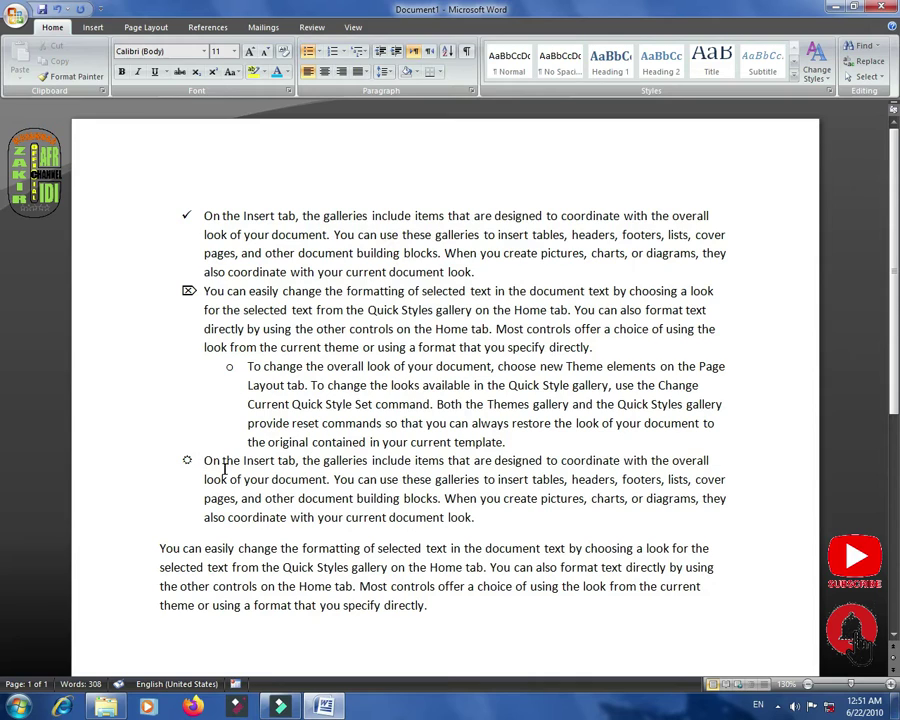
click(207, 460)
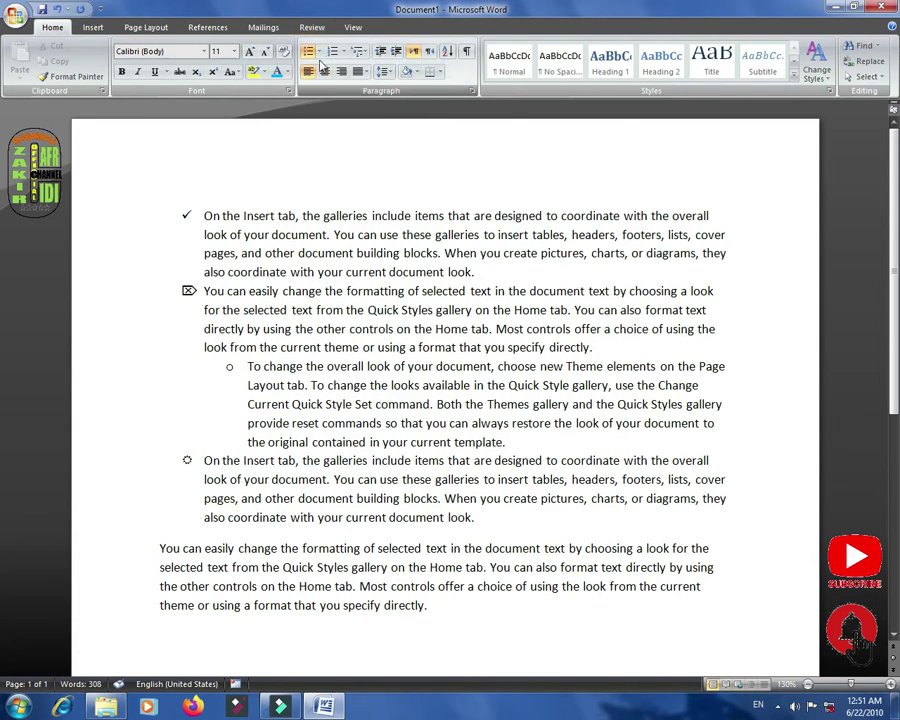
click(318, 51)
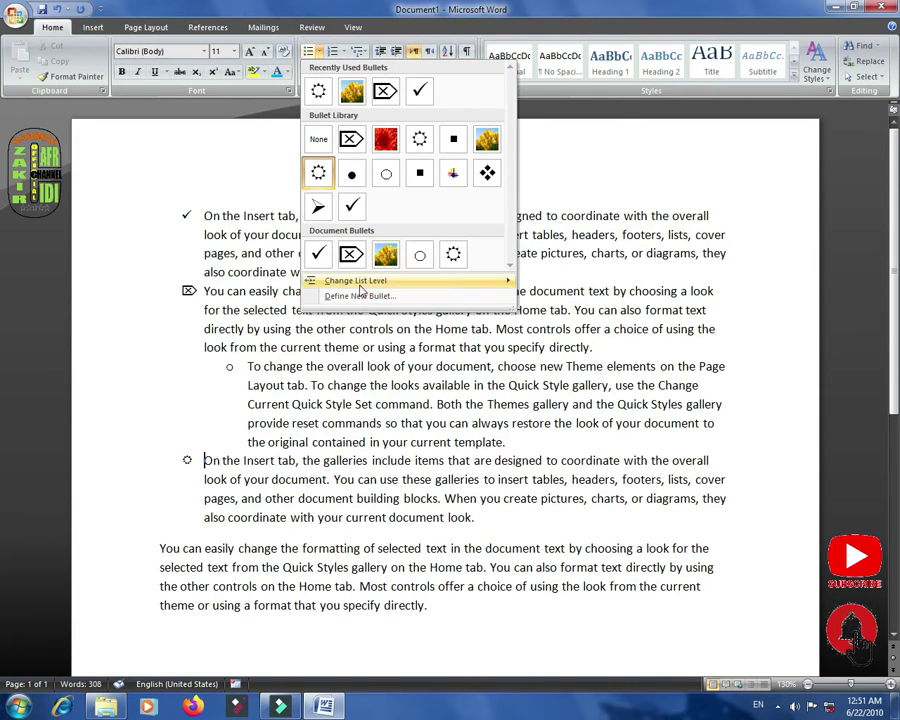
mouse_move(505, 281)
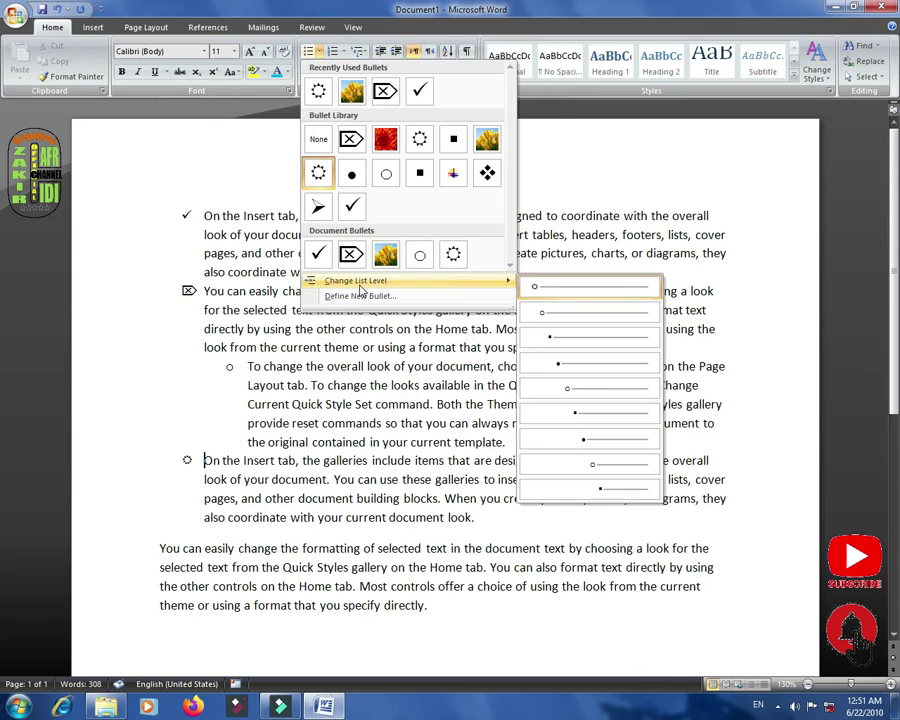
click(568, 343)
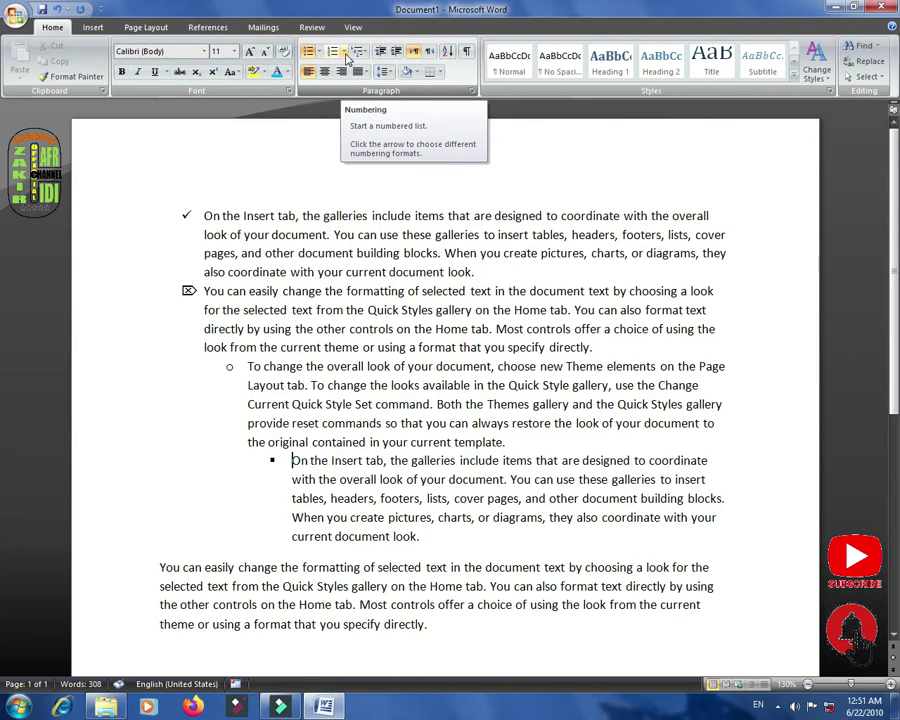
Apply the 1., 1.1., 1.1.1. multilevel list format to the fifth, unbulleted paragraph
scroll(280, 184, down, 2)
scroll(276, 186, down, 1)
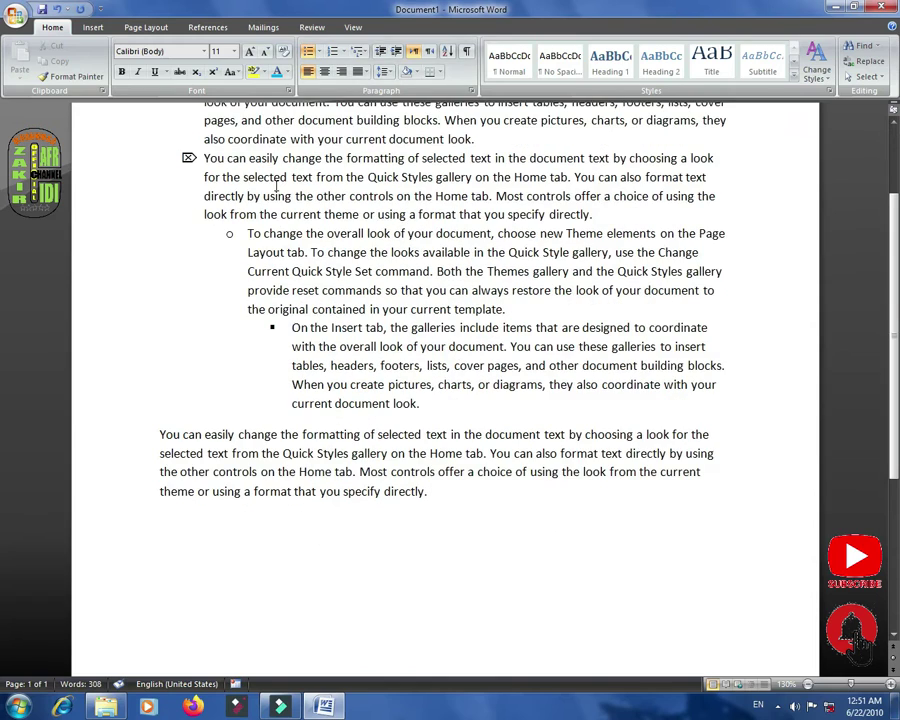
scroll(277, 187, down, 1)
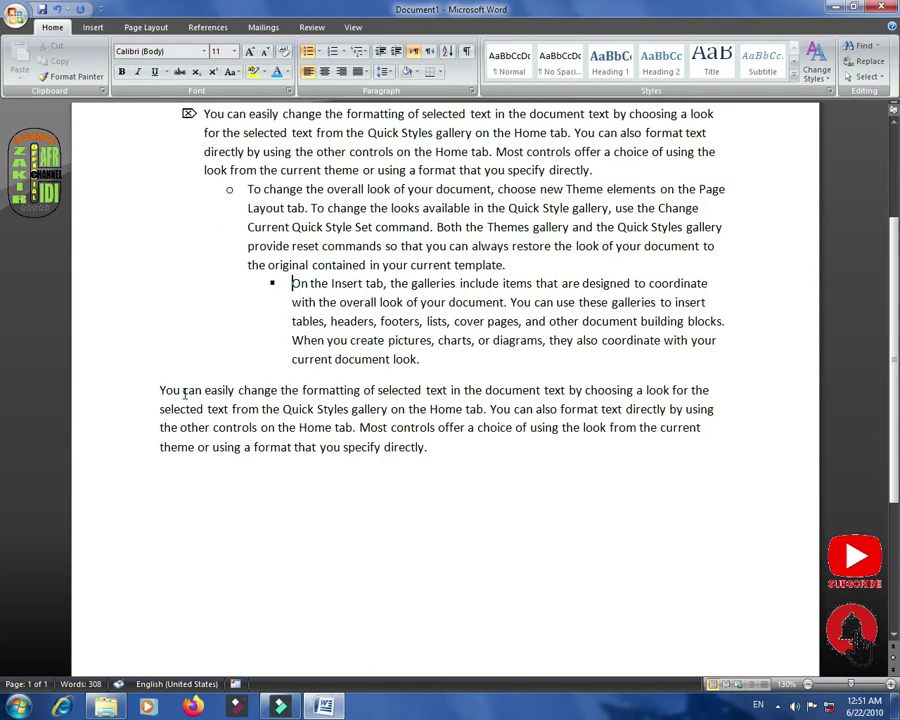
drag(160, 392, 342, 389)
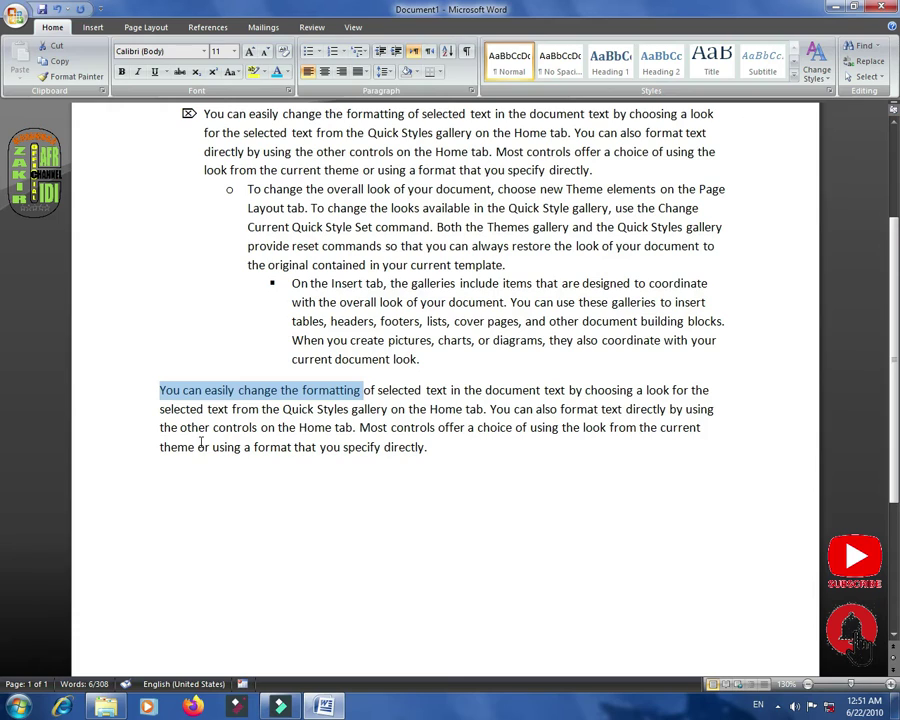
click(158, 392)
drag(160, 391, 441, 399)
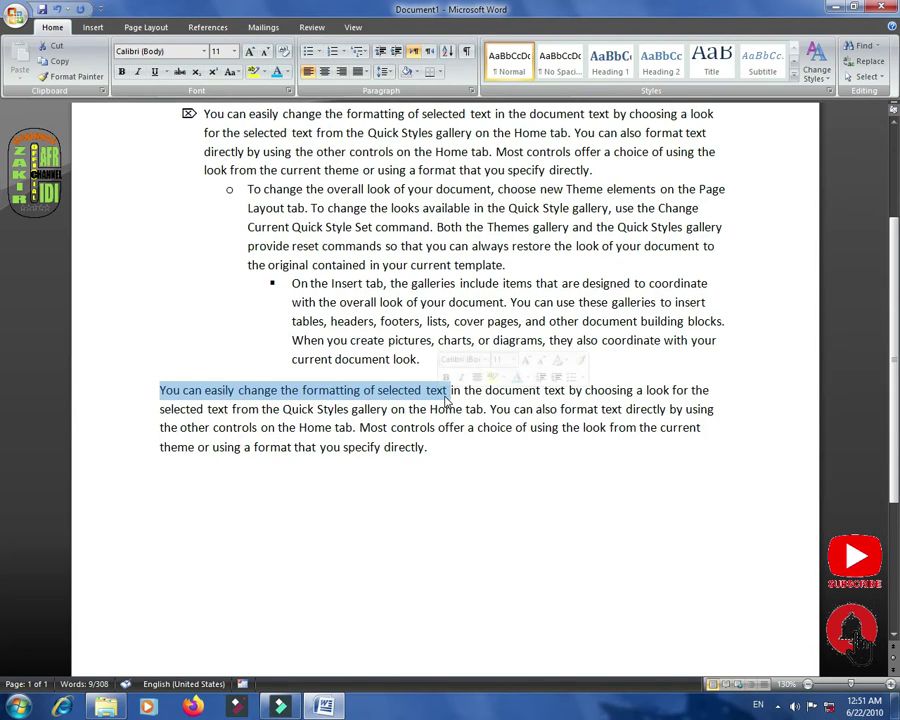
click(160, 392)
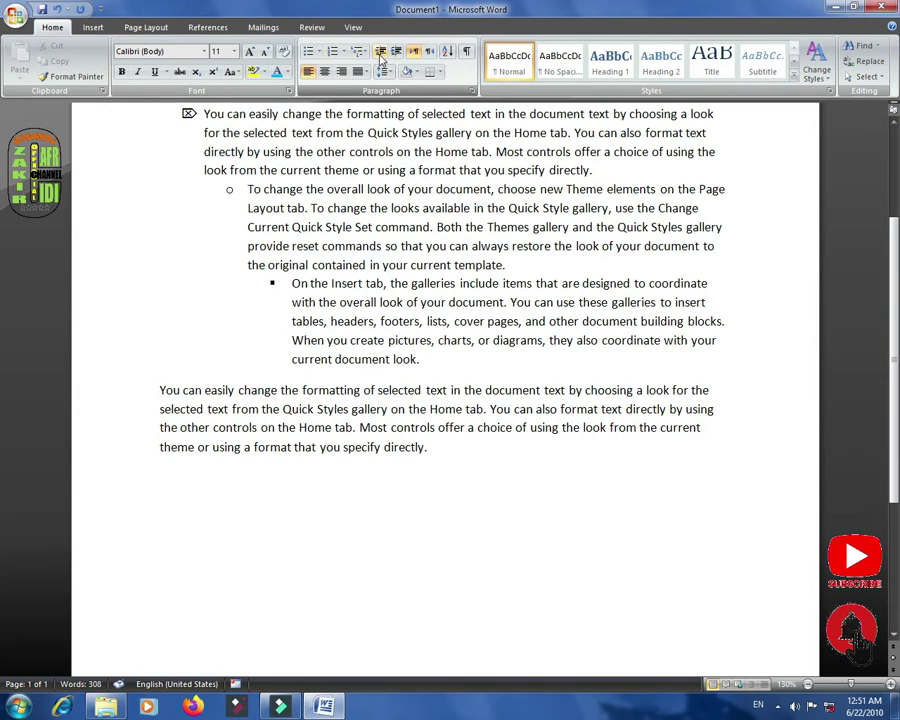
click(357, 51)
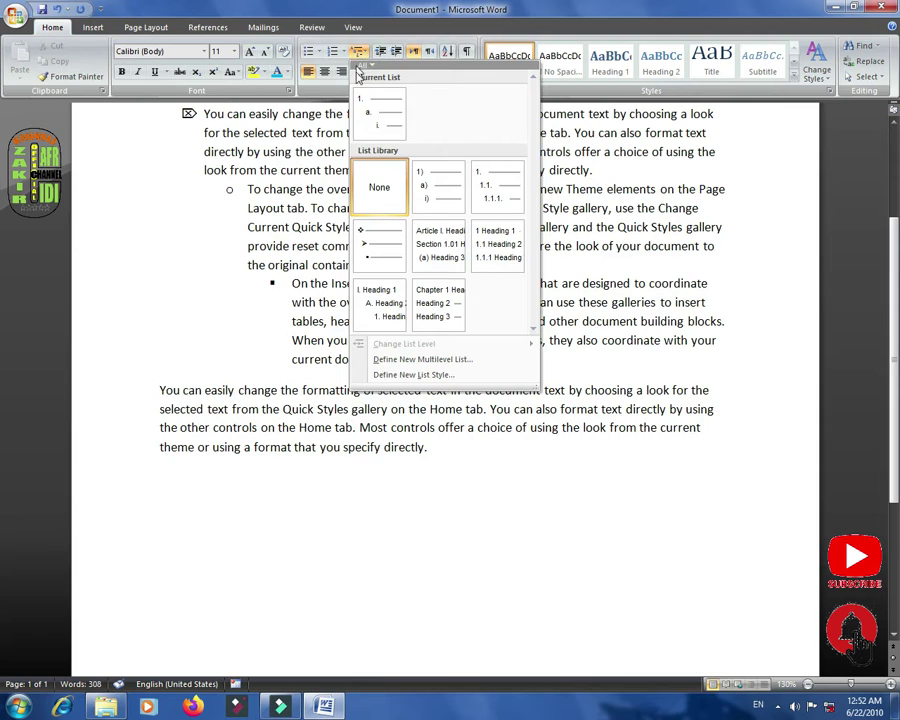
click(490, 199)
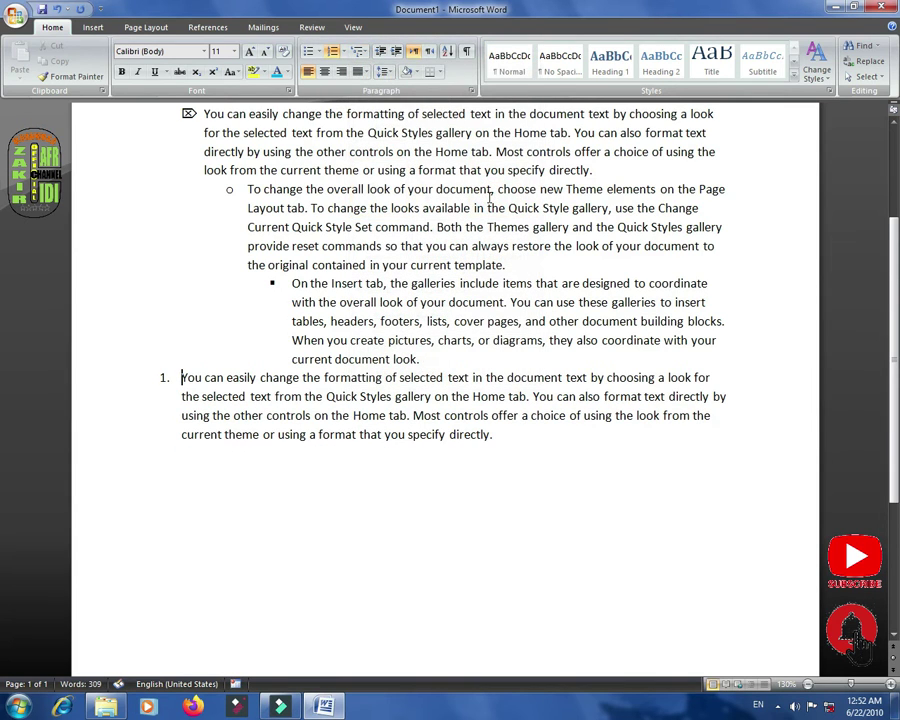
Delete the numbered paragraph and all remaining text so the document is blank
drag(181, 377, 257, 381)
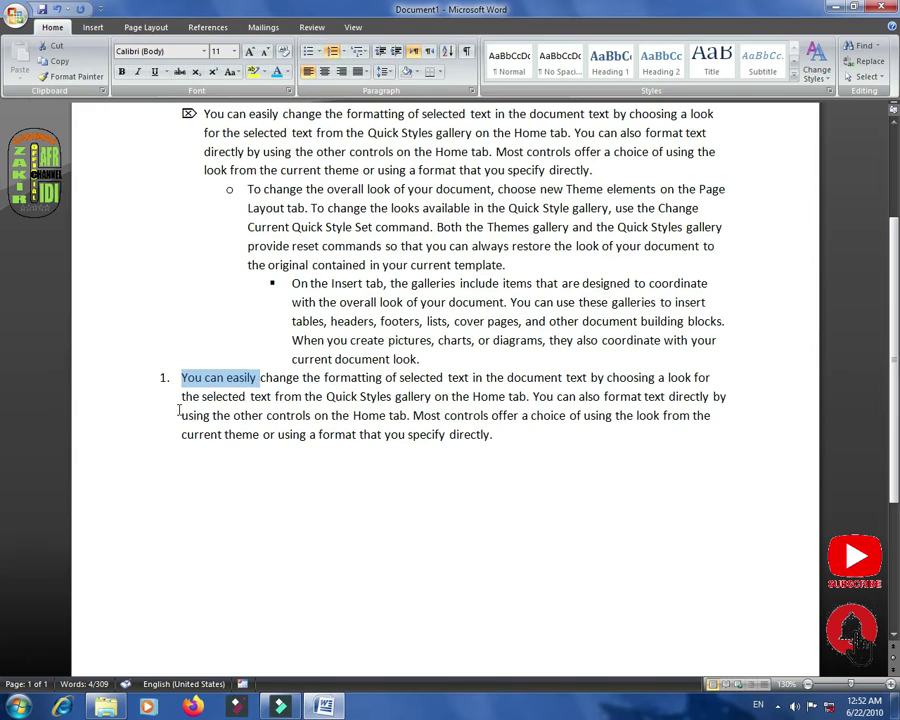
drag(487, 441, 88, 357)
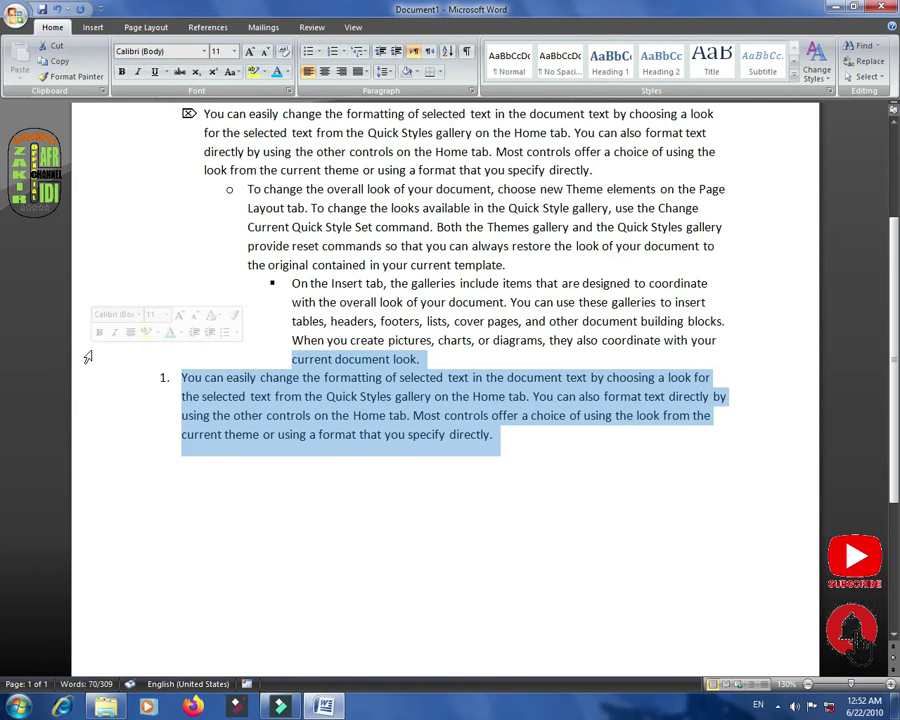
key(Delete)
click(295, 378)
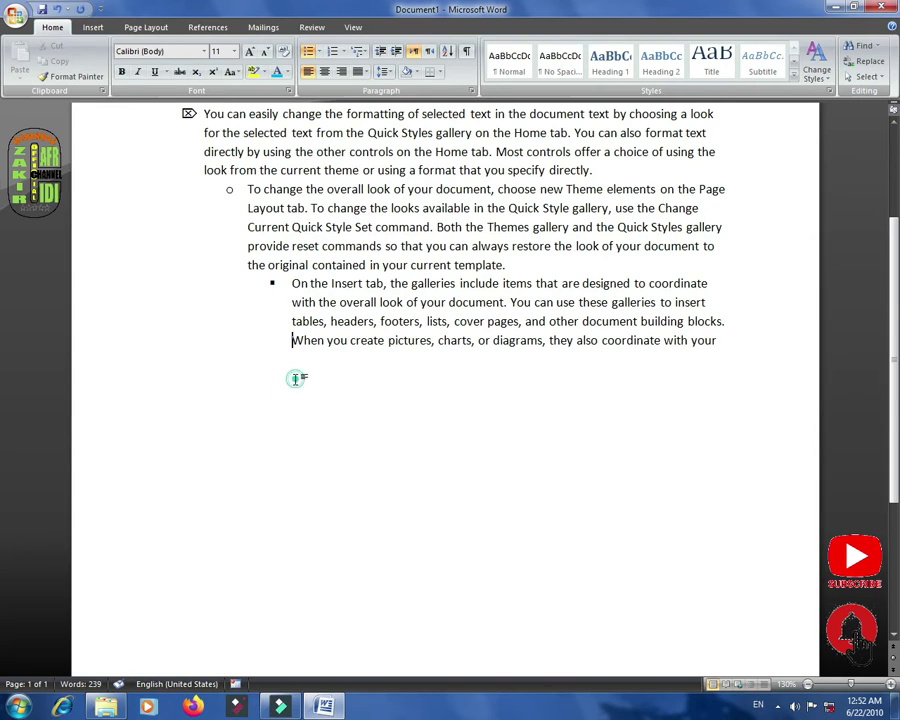
key(Return)
key(ctrl+a)
key(Delete)
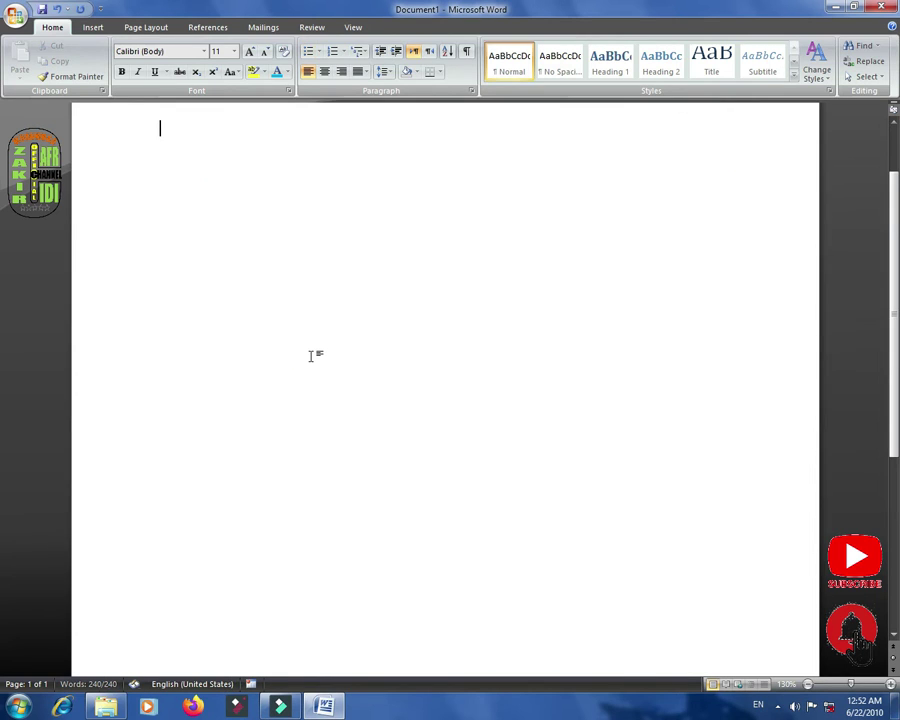
Enter "Pakistan" on the blank page and format it with the 1., 1.1., 1.1.1. multilevel list
text(Pak)
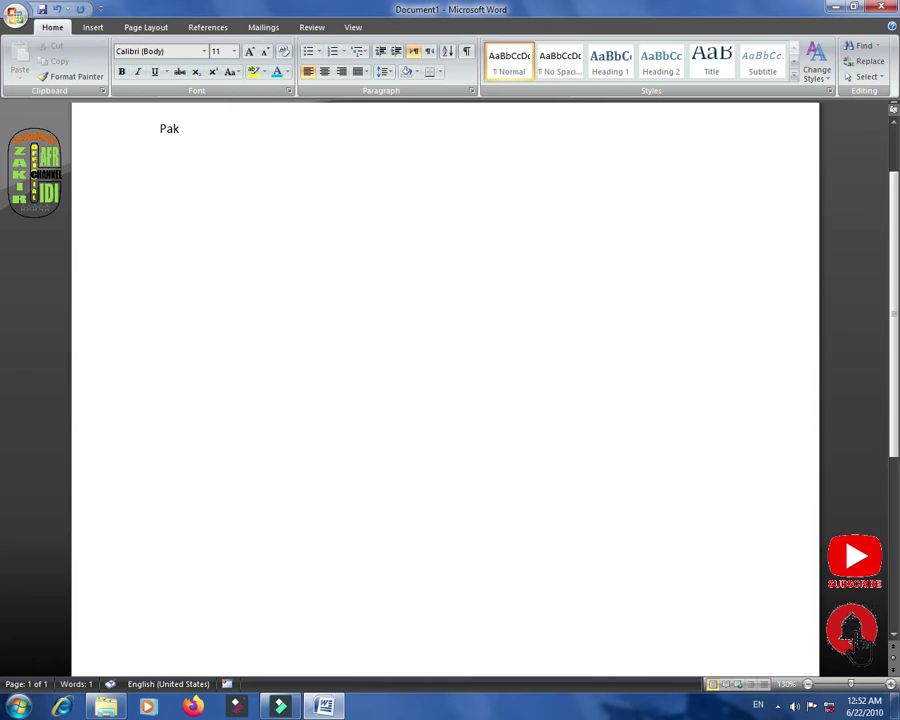
text(istan)
drag(209, 131, 146, 130)
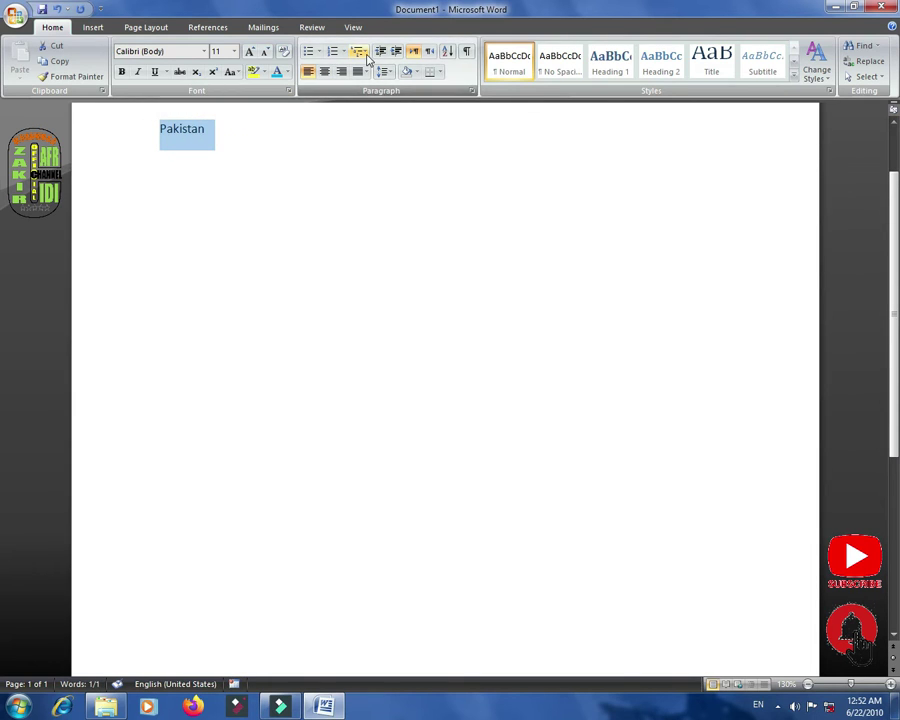
click(366, 57)
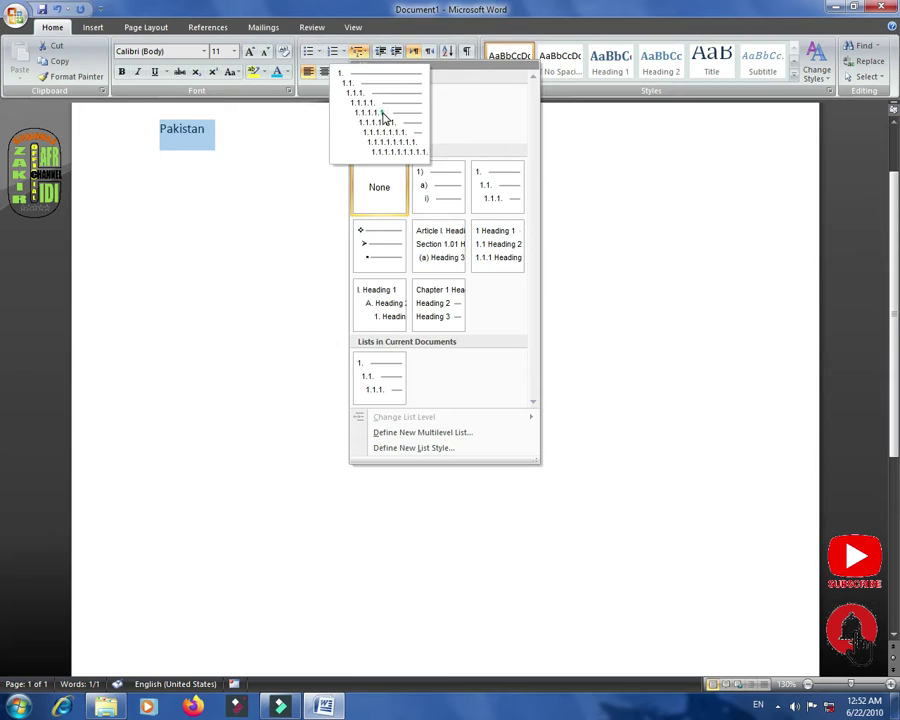
click(385, 120)
click(187, 129)
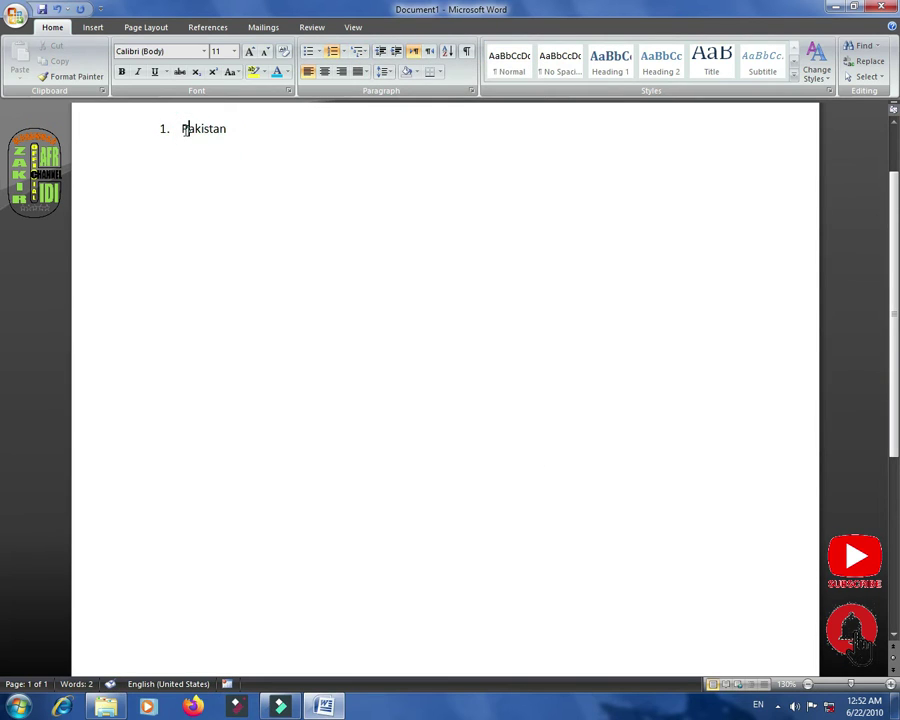
drag(181, 129, 229, 131)
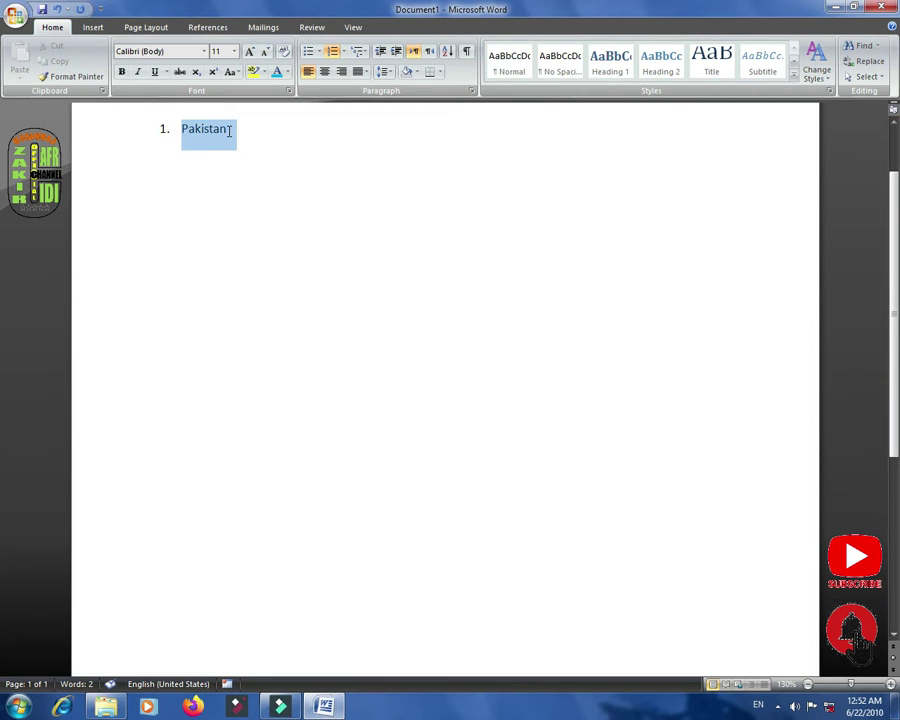
click(229, 133)
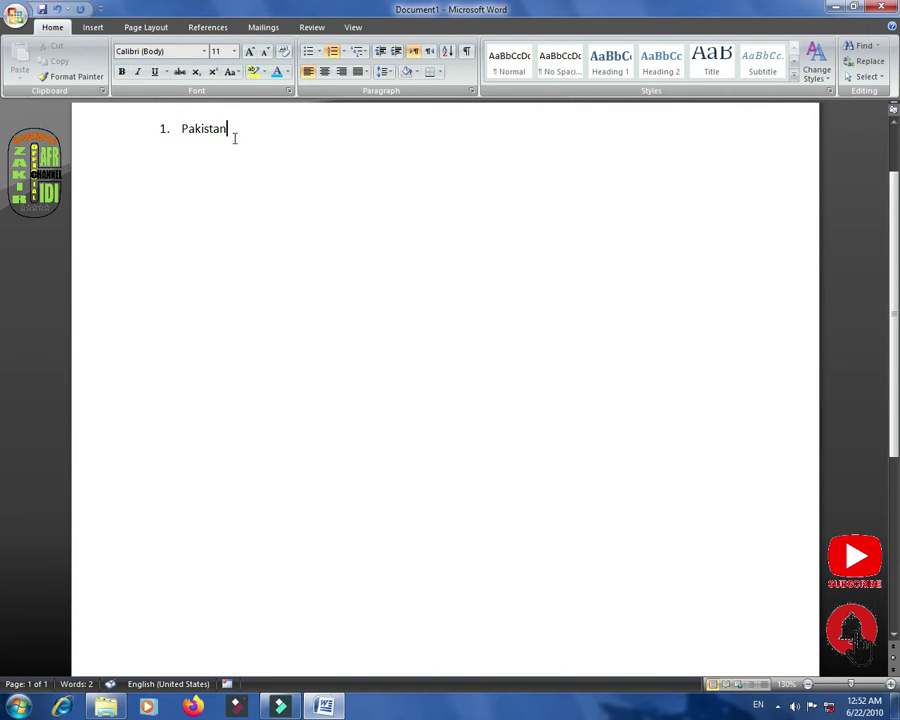
drag(234, 132, 117, 132)
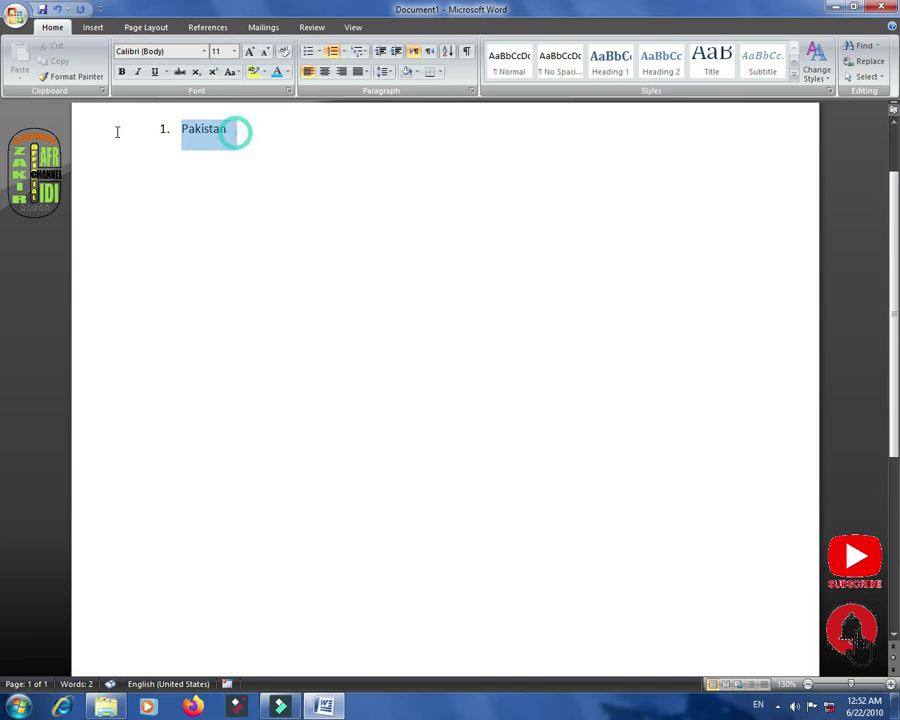
click(231, 141)
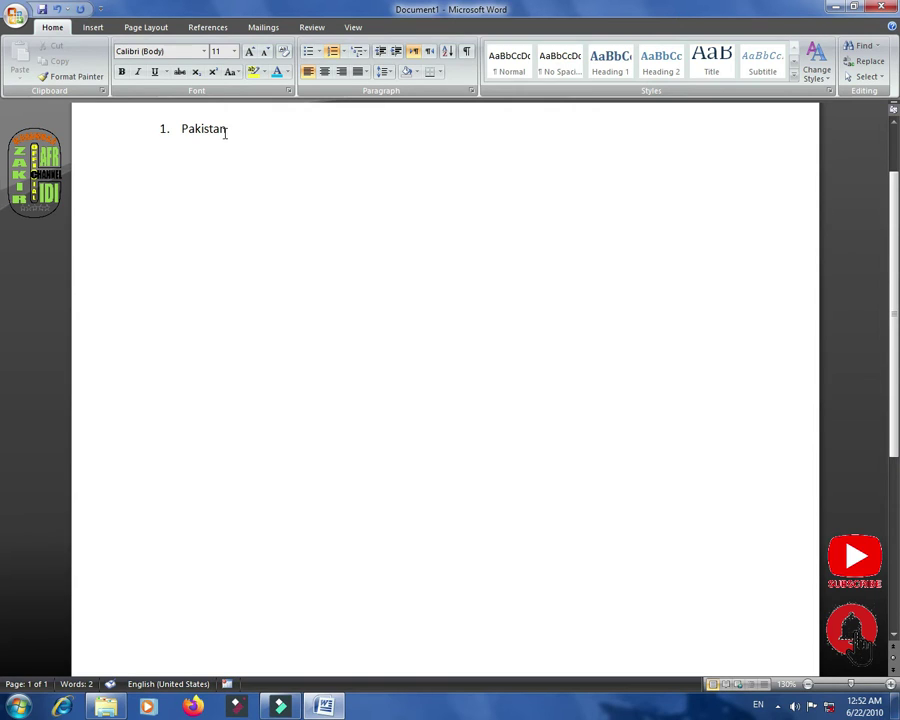
Add "Panjab" and "Sindh" as second-level items 1.1 and 1.2 under Pakistan
double_click(222, 132)
key(Right)
key(Return)
key(Tab)
text(panjab)
key(Return)
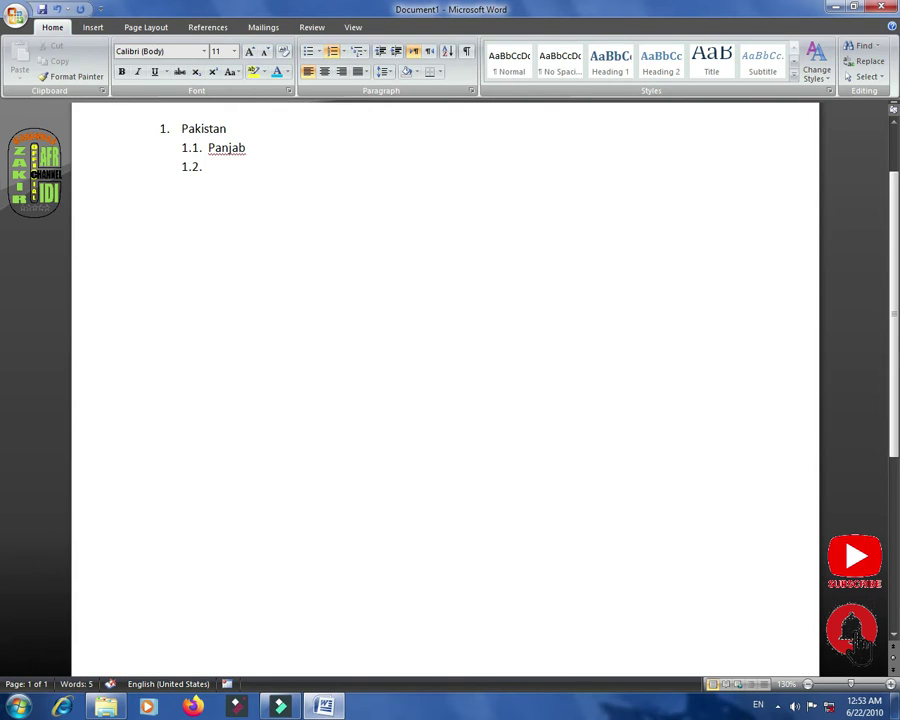
text(sinf)
key(BackSpace)
text(dh)
Add "Karachi" as first-level item 2 below Sindh
key(Return)
key(shift+Tab)
text(karac)
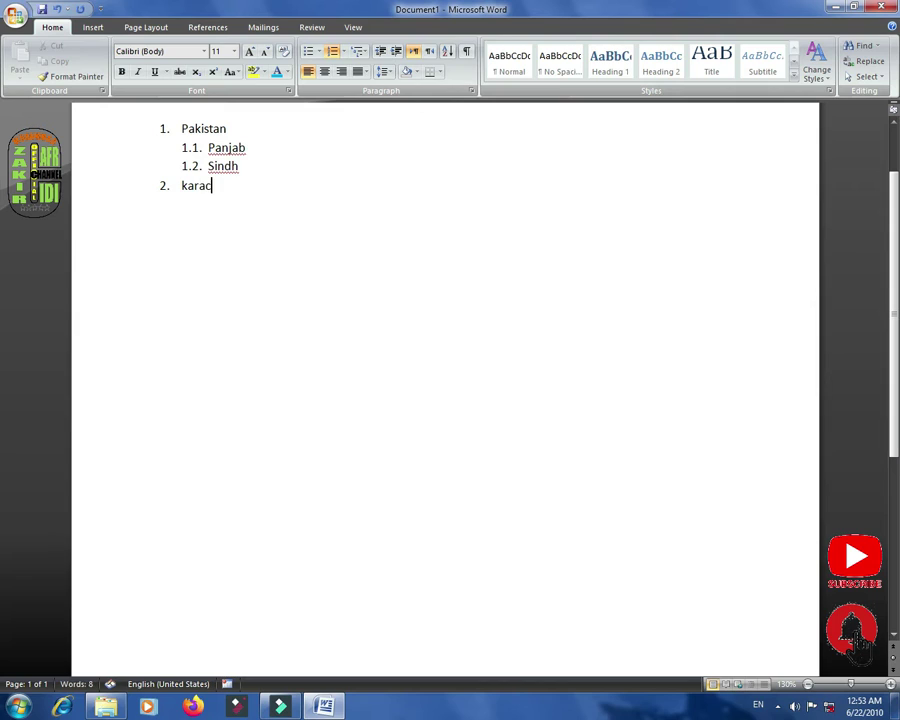
text(hi)
Add "East" and "West" as second-level items 2.1 and 2.2 under Karachi, followed by an empty item
key(Return)
key(Tab)
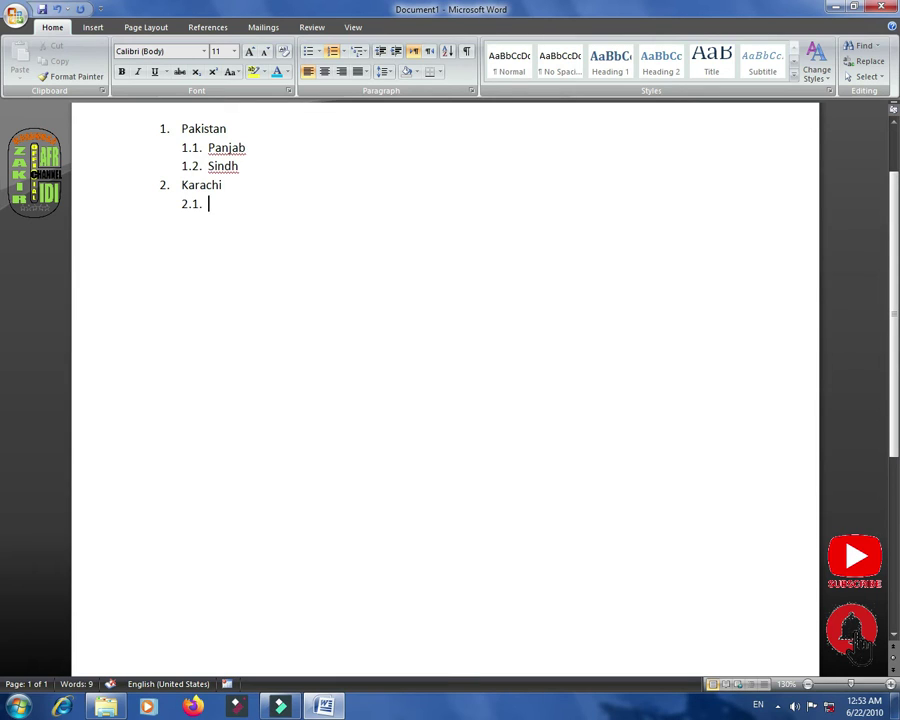
text(east)
key(Return)
text(west)
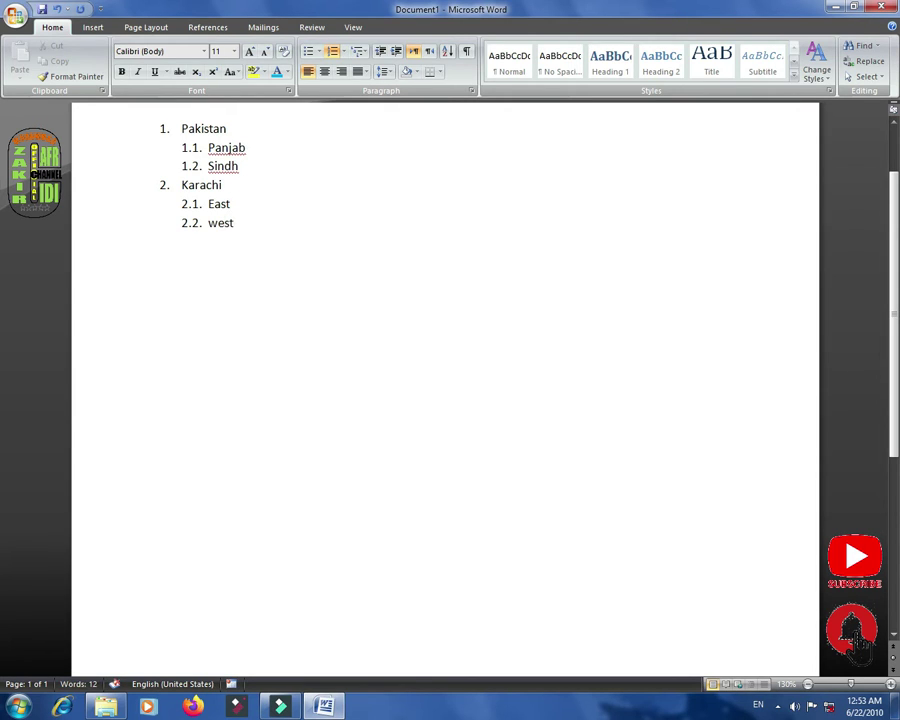
key(Return)
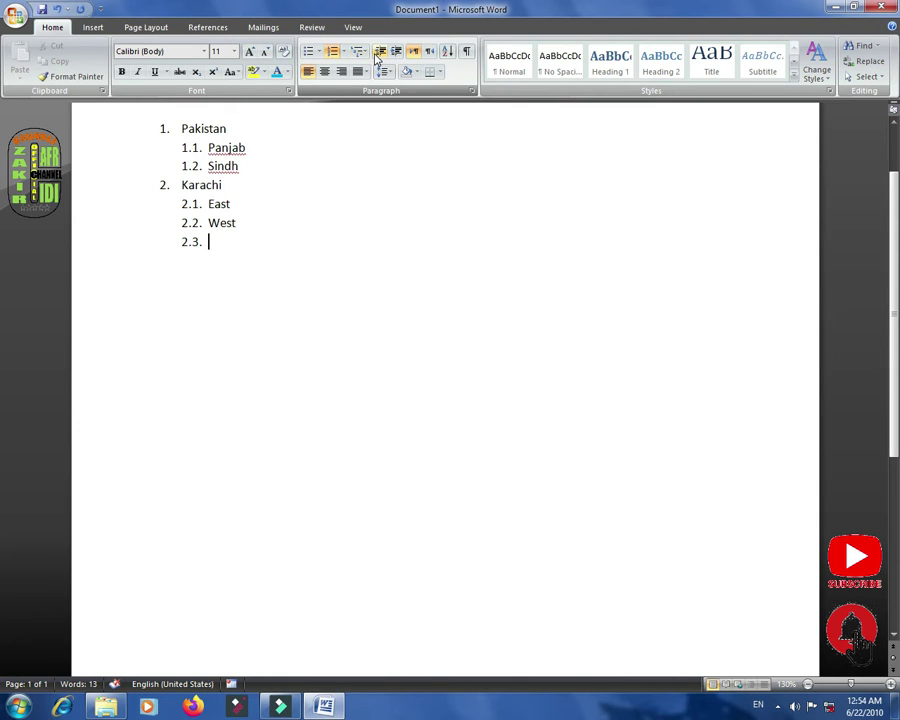
Preview the 1. 2. 3. numbering format on the multilevel list without applying it, and delete the whole list
scroll(375, 130, up, 2)
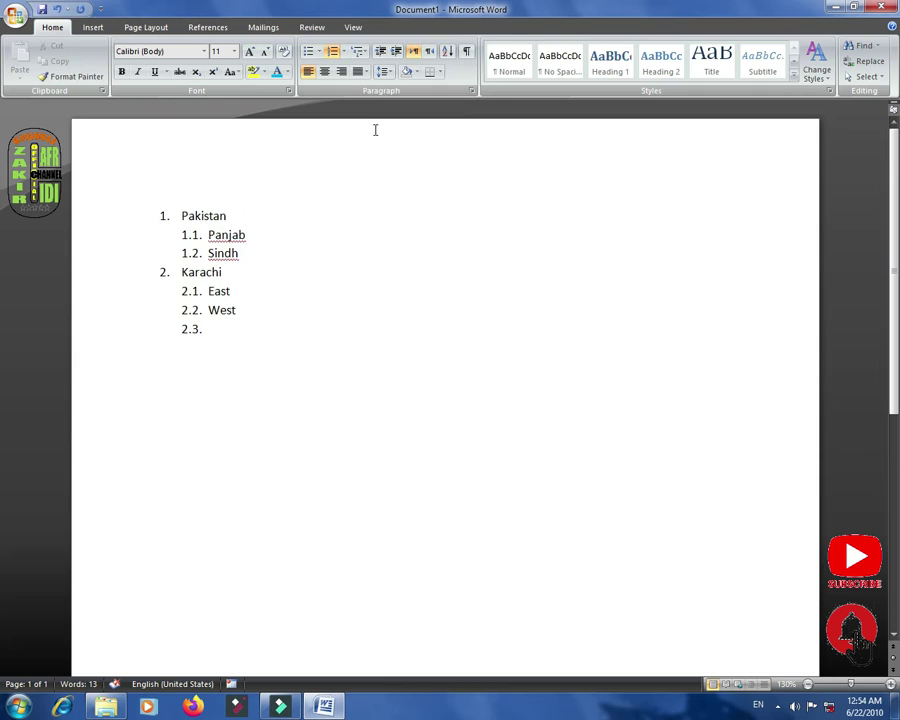
click(343, 58)
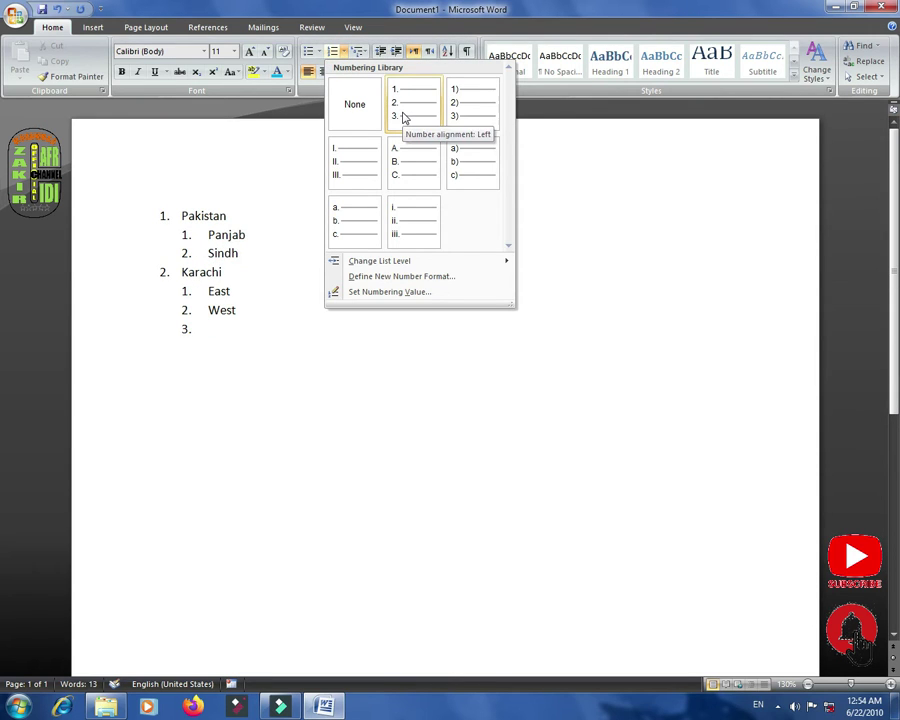
click(212, 336)
drag(212, 336, 122, 226)
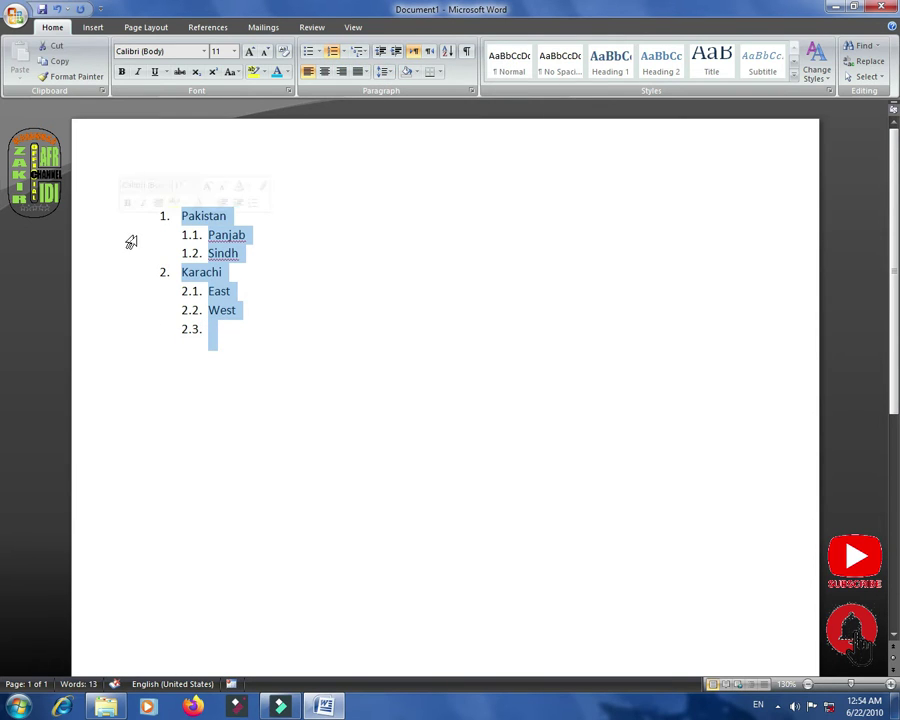
key(Delete)
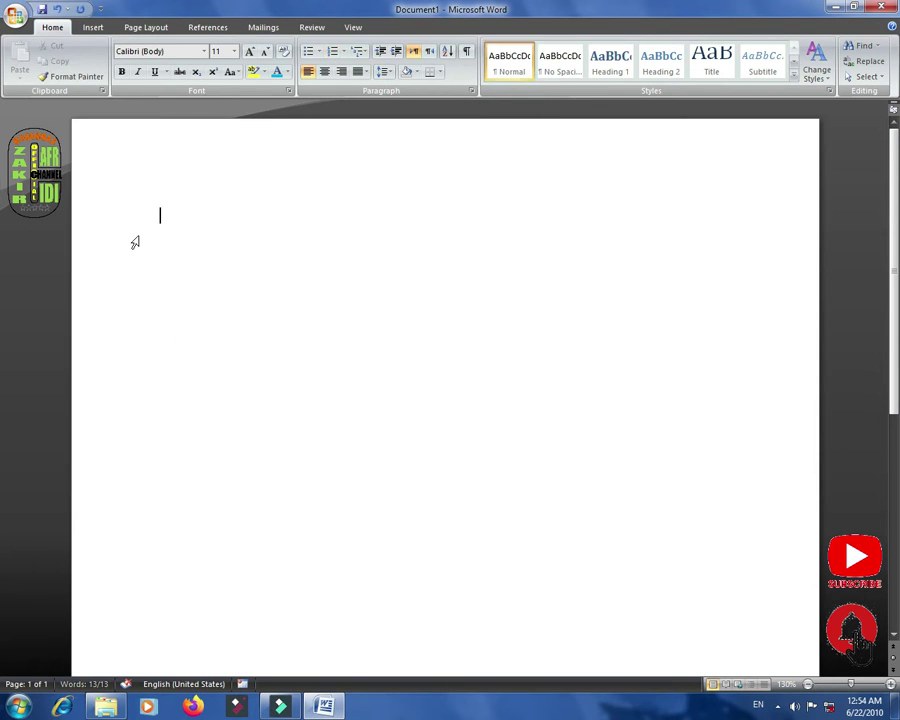
Generate four paragraphs of sample text with =rand(4)
text(=ra)
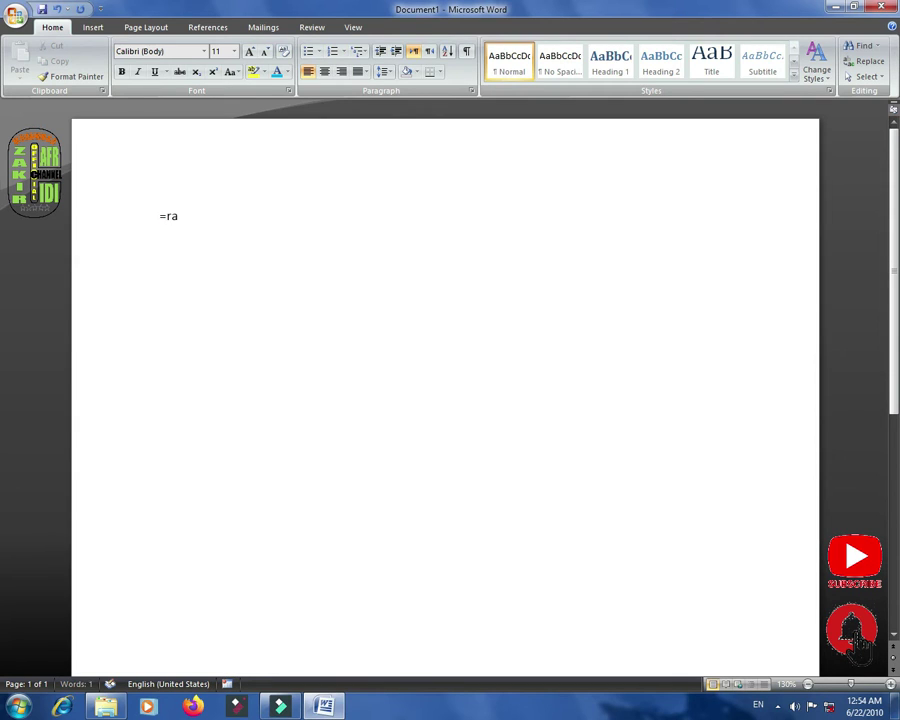
text(nd(4))
key(Return)
Number the first paragraph with the 1. 2. 3. format from the numbering library
click(157, 216)
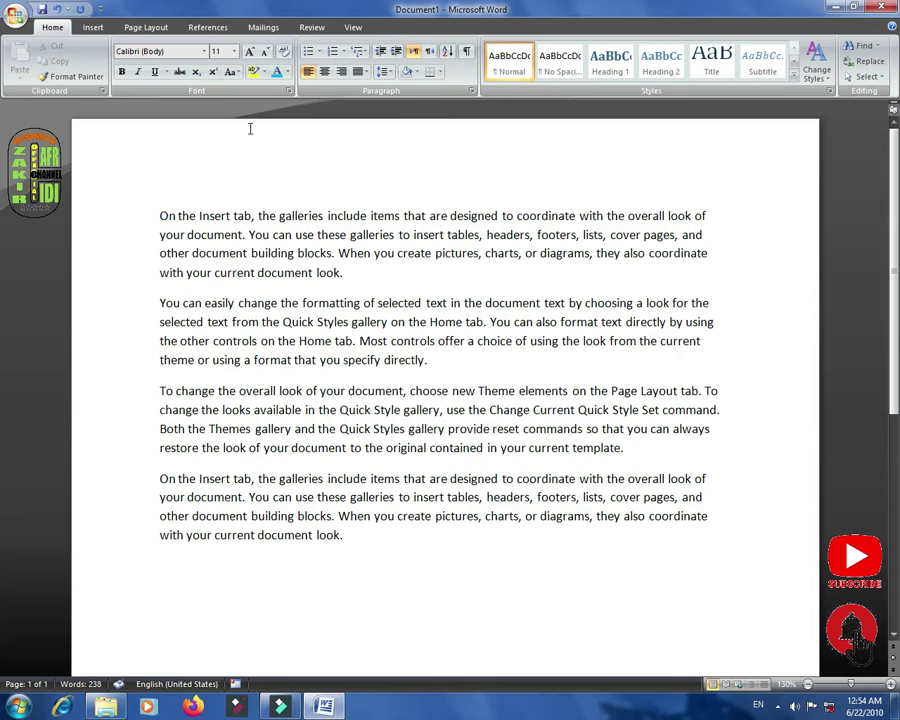
click(343, 51)
click(402, 113)
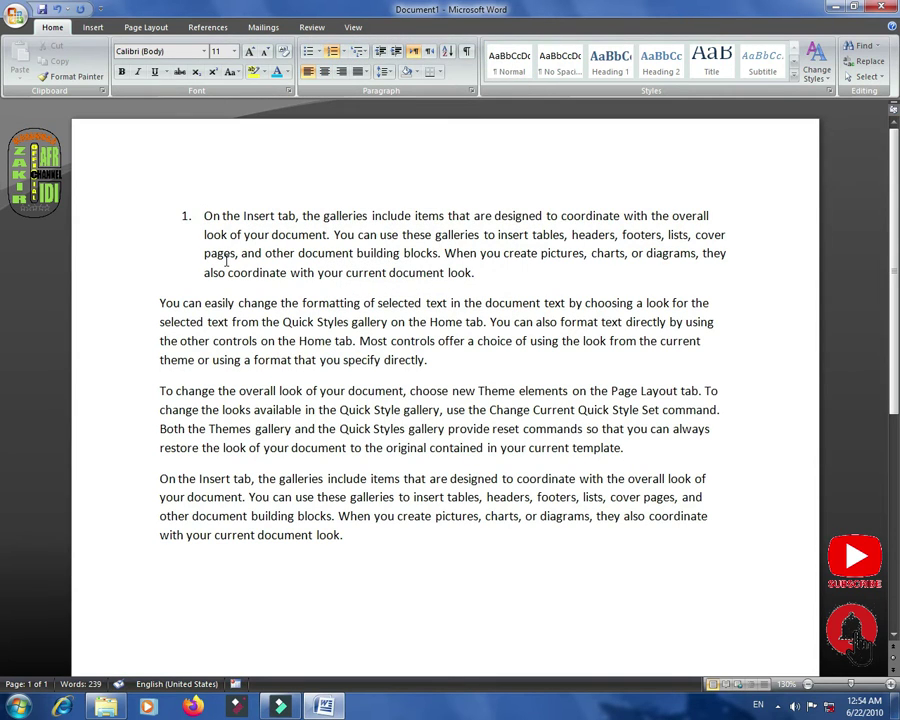
Check the number formats and list levels available for the numbered first paragraph, without changing it
click(343, 51)
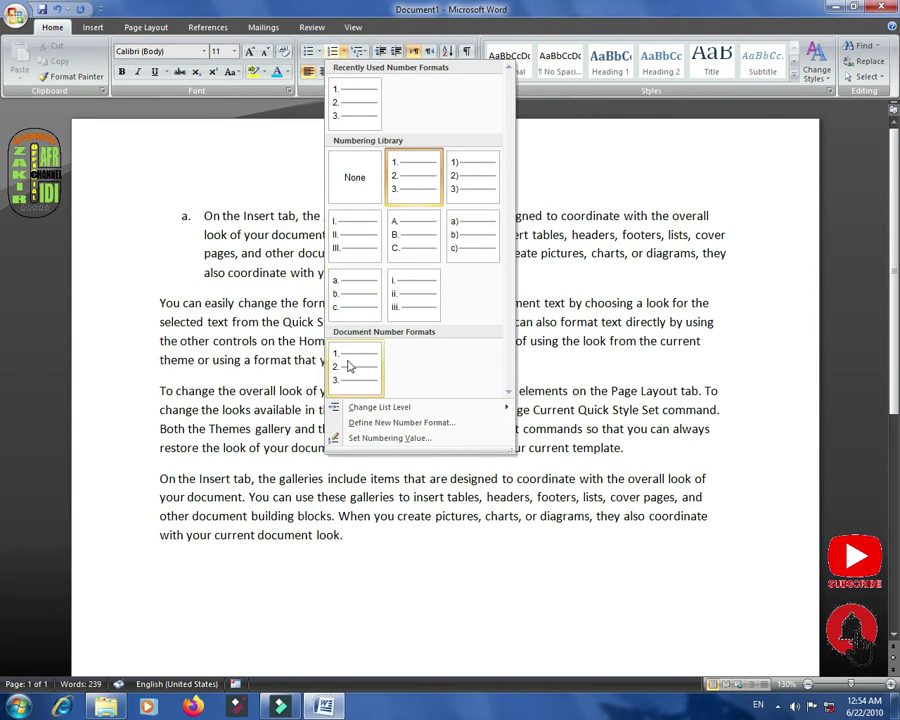
mouse_move(355, 410)
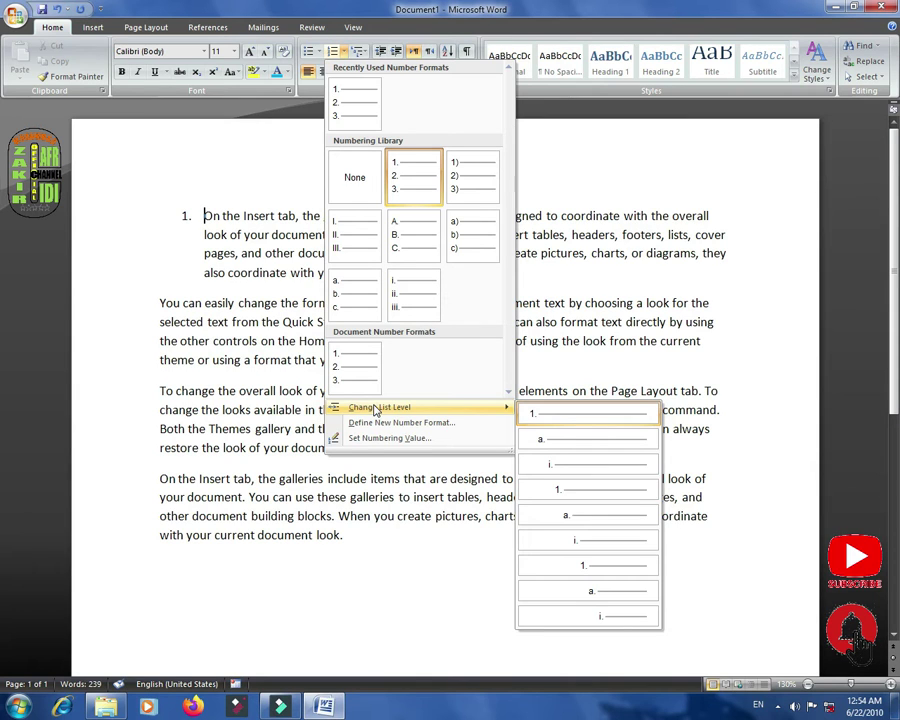
click(710, 215)
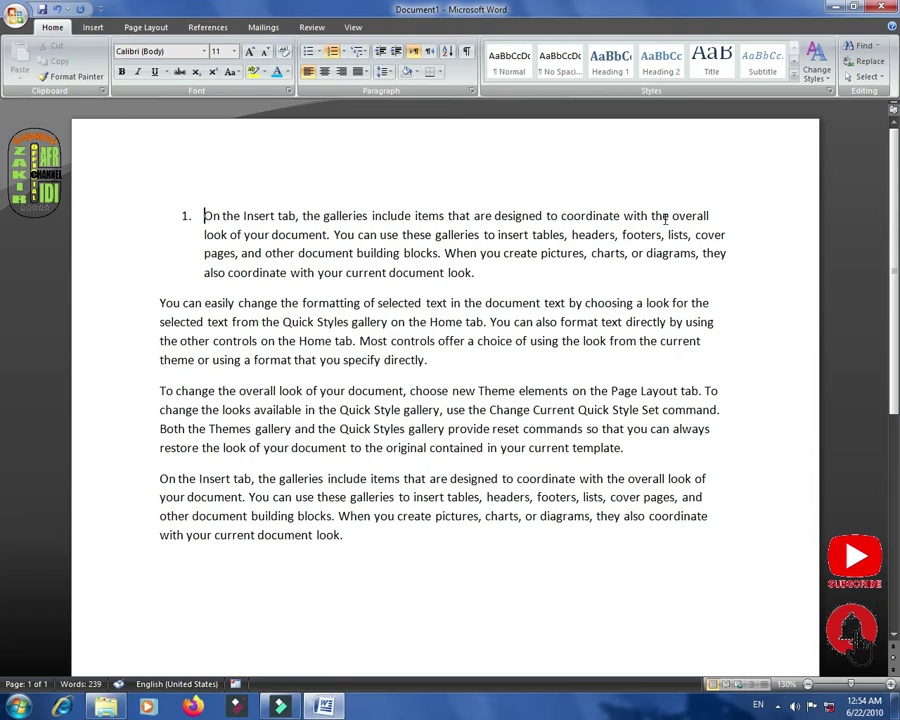
Split the numbered paragraph after "designed" into a second numbered item and remove that item's leading space
click(544, 216)
key(Return)
key(Delete)
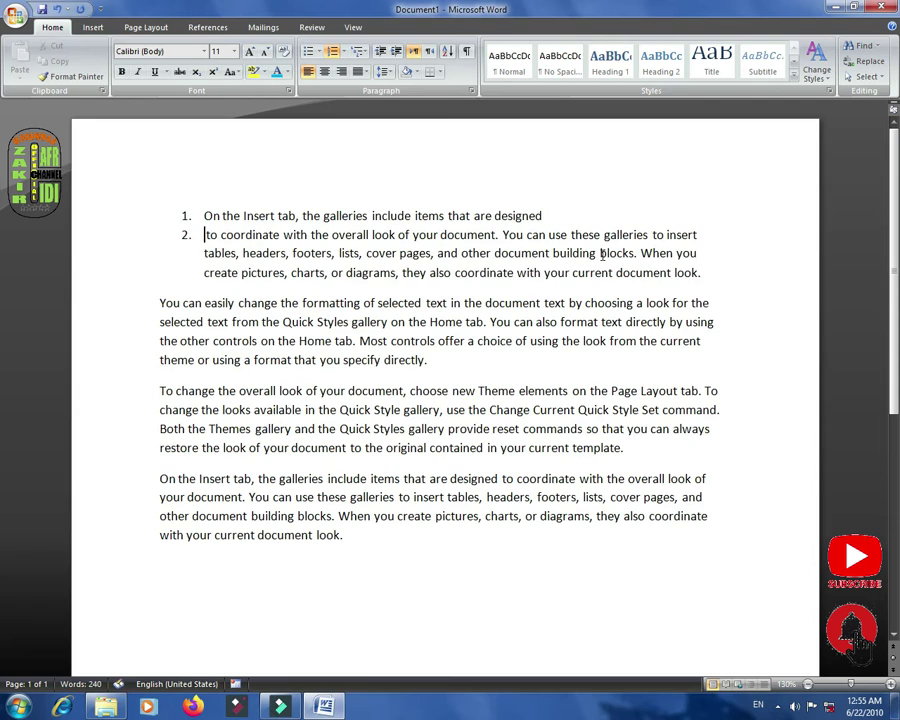
Split the second numbered item into separate items after "document.", "headers" and "blocks.", keeping the comma before "footers"
click(499, 234)
key(Return)
click(489, 256)
key(Return)
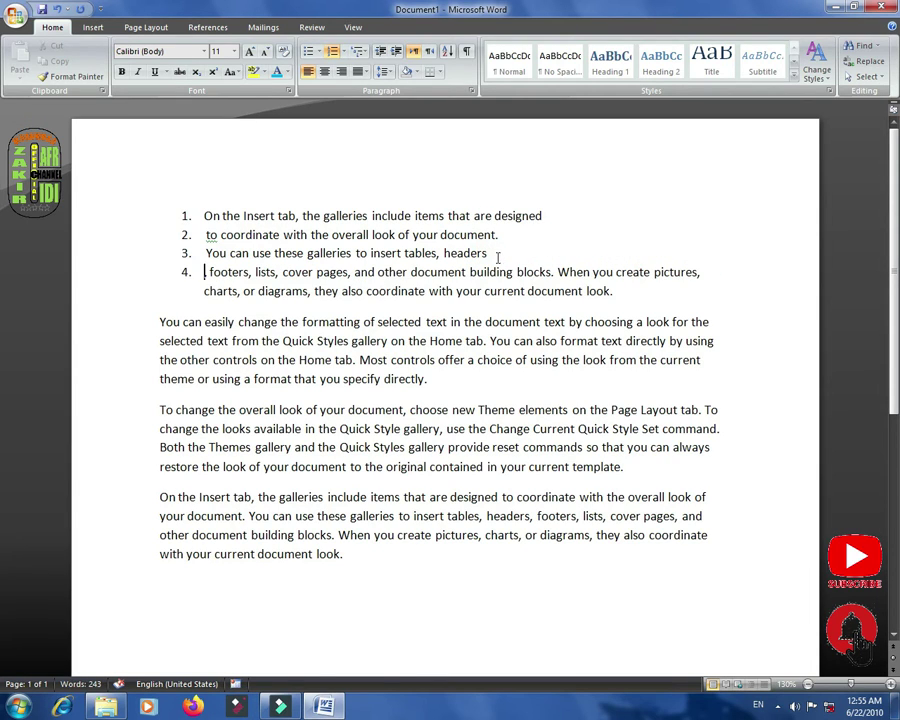
key(Delete)
text(,)
click(552, 273)
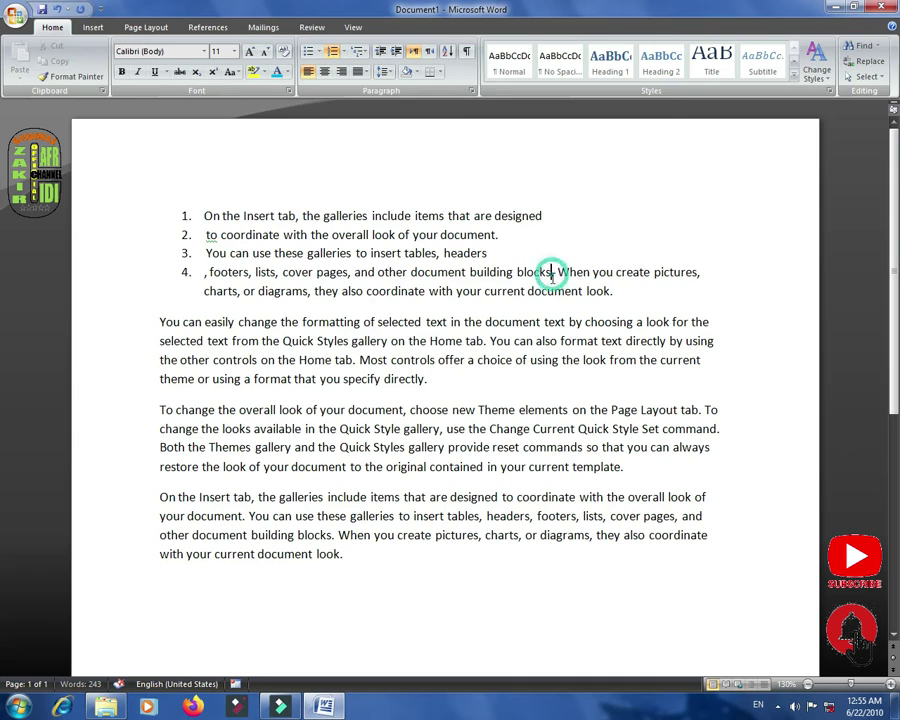
key(Return)
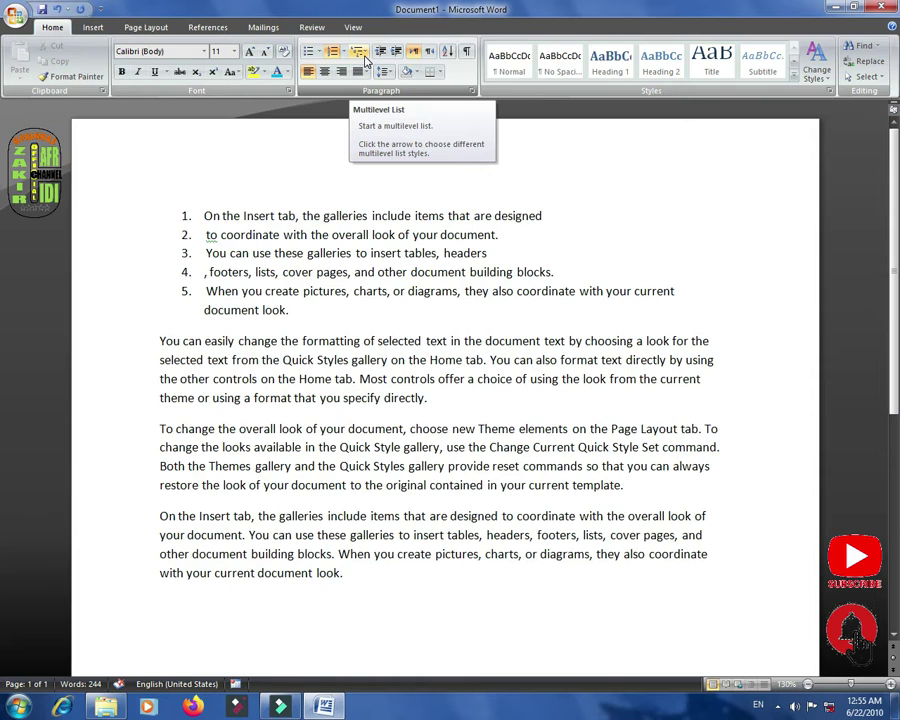
Apply the 1. / 1.1. / 1.1.1. multilevel list to the "You can easily" paragraph and split off a level-two item after "formatting"
click(159, 341)
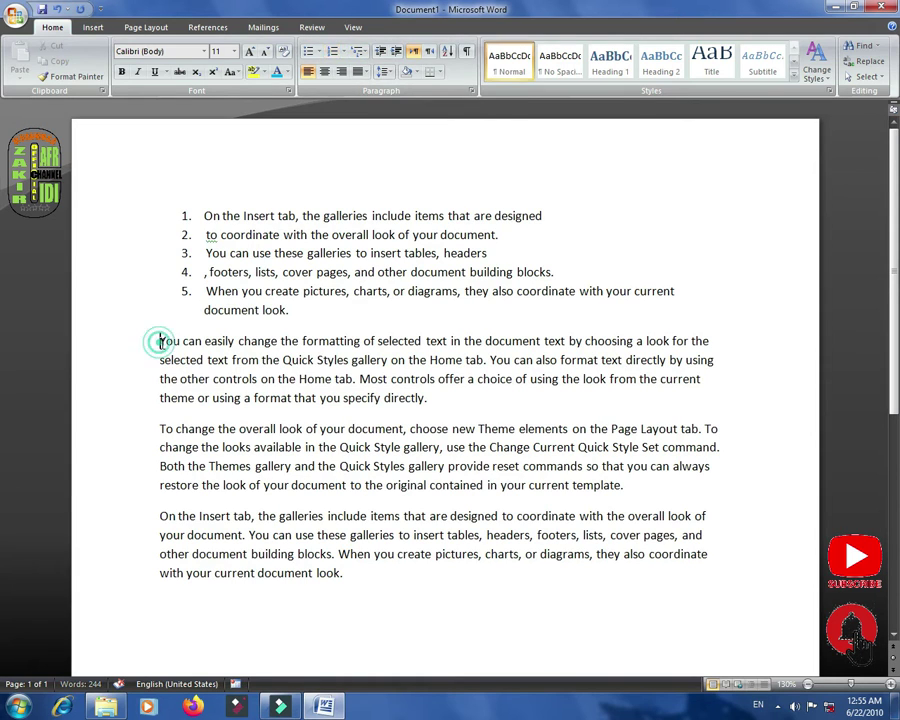
click(358, 51)
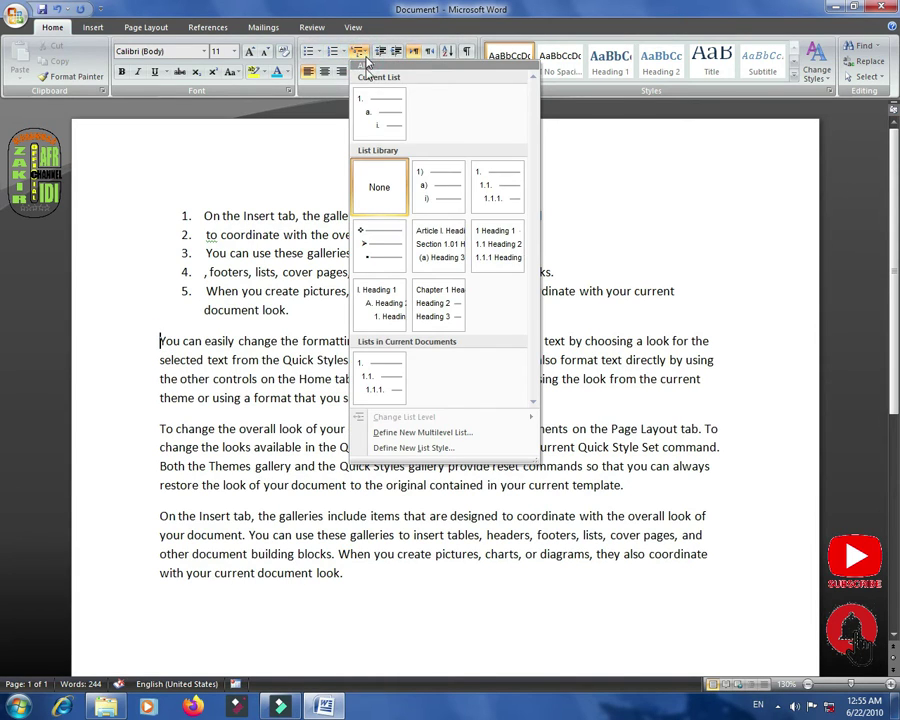
click(488, 188)
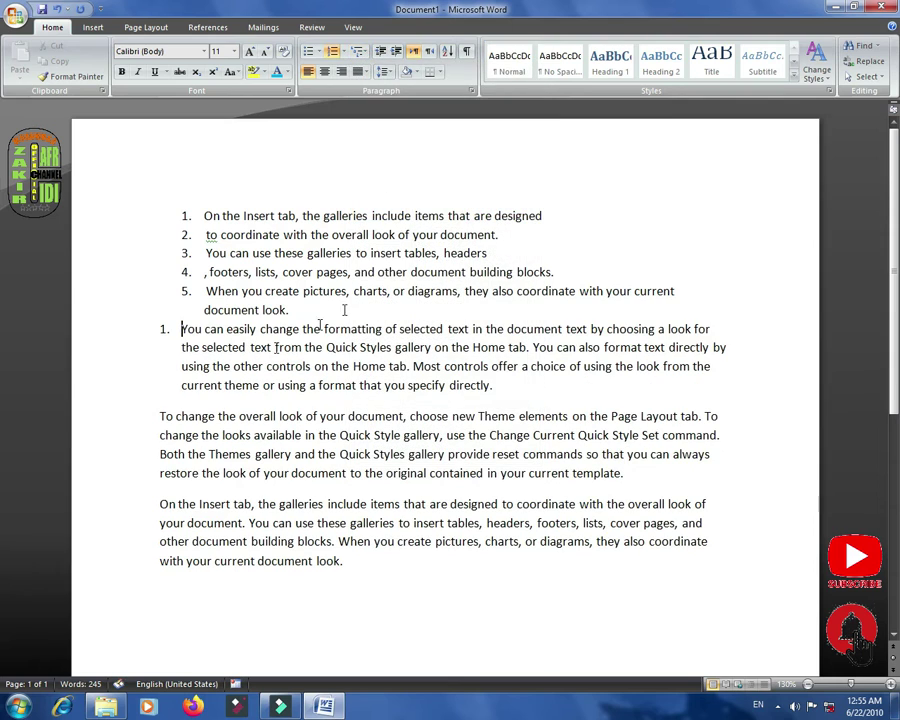
click(383, 331)
key(Return)
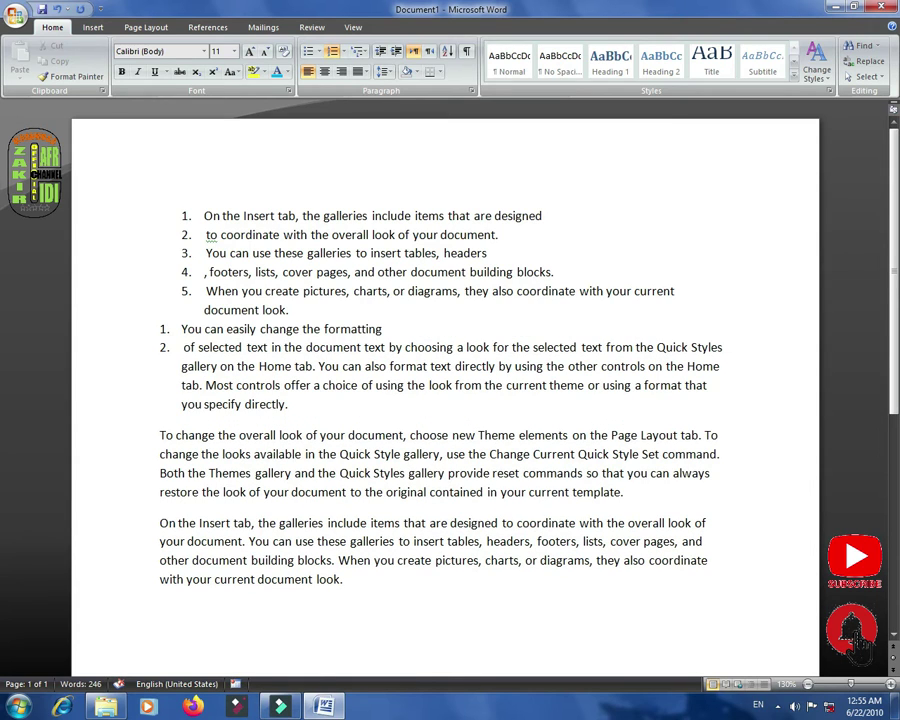
key(Tab)
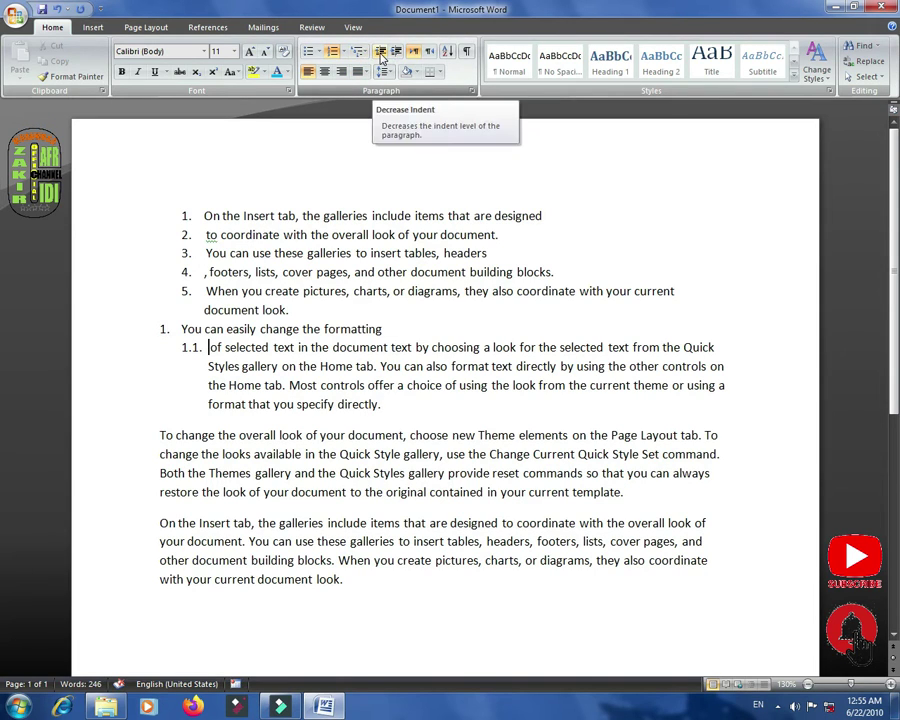
Undo all list edits back to the =rand(4) line and regenerate the four plain sample paragraphs
key(ctrl+z)
key(ctrl+z)
key(ctrl+z)
key(ctrl+z)
key(ctrl+z)
key(ctrl+z)
key(ctrl+z)
key(ctrl+z)
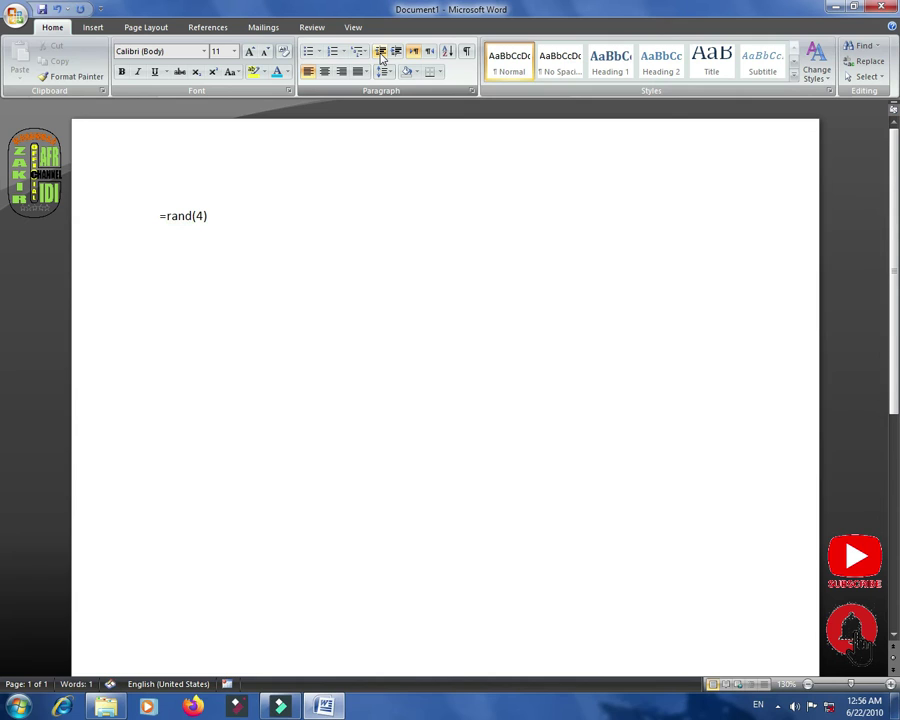
key(Return)
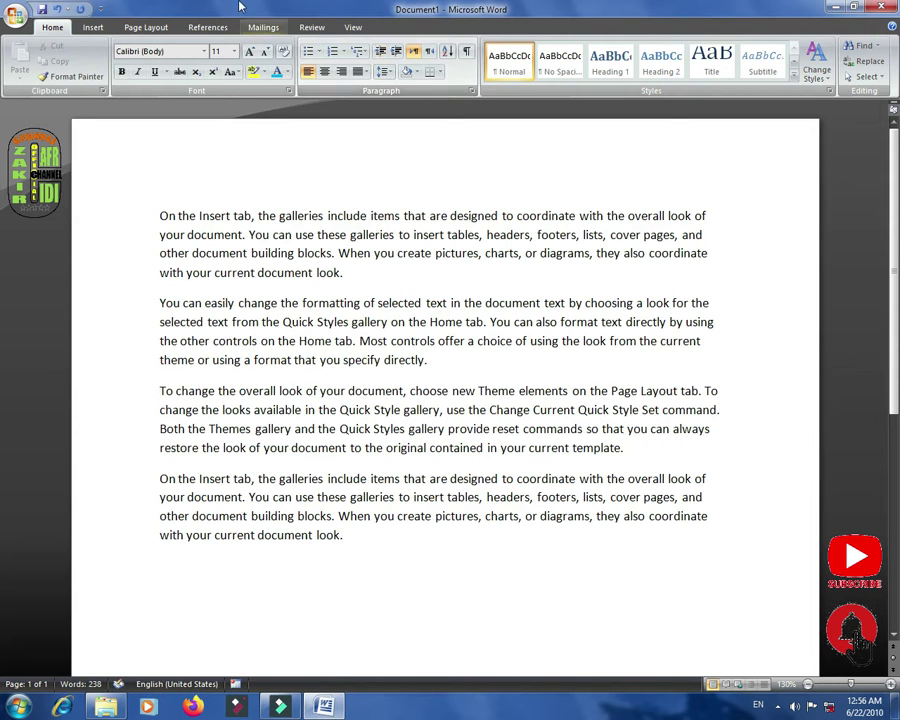
Increase the first paragraph's indent by two levels and decrease it by one level
click(162, 214)
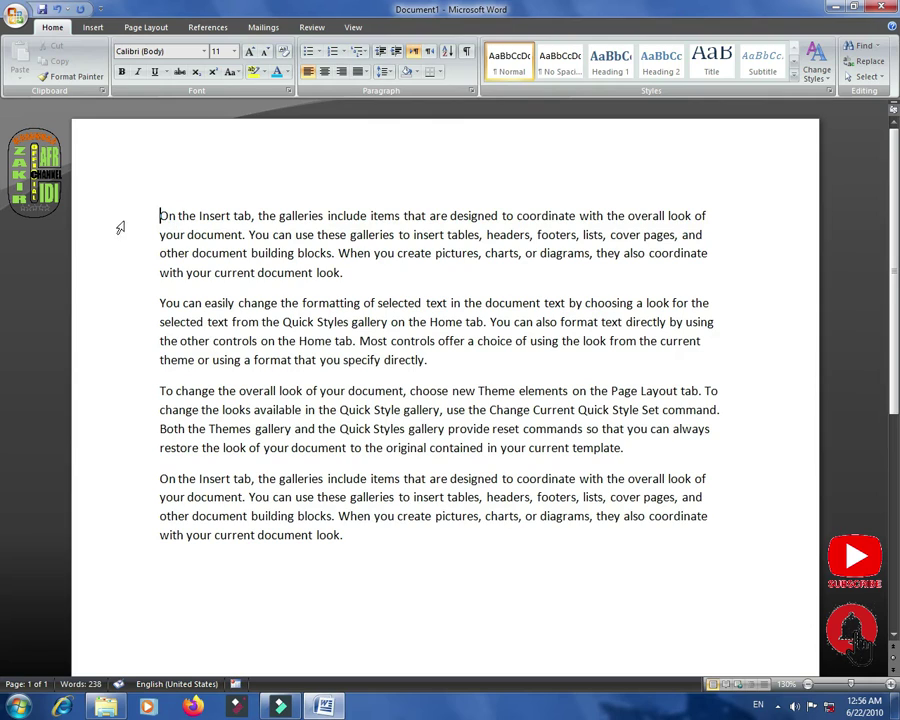
drag(161, 216, 195, 218)
click(161, 215)
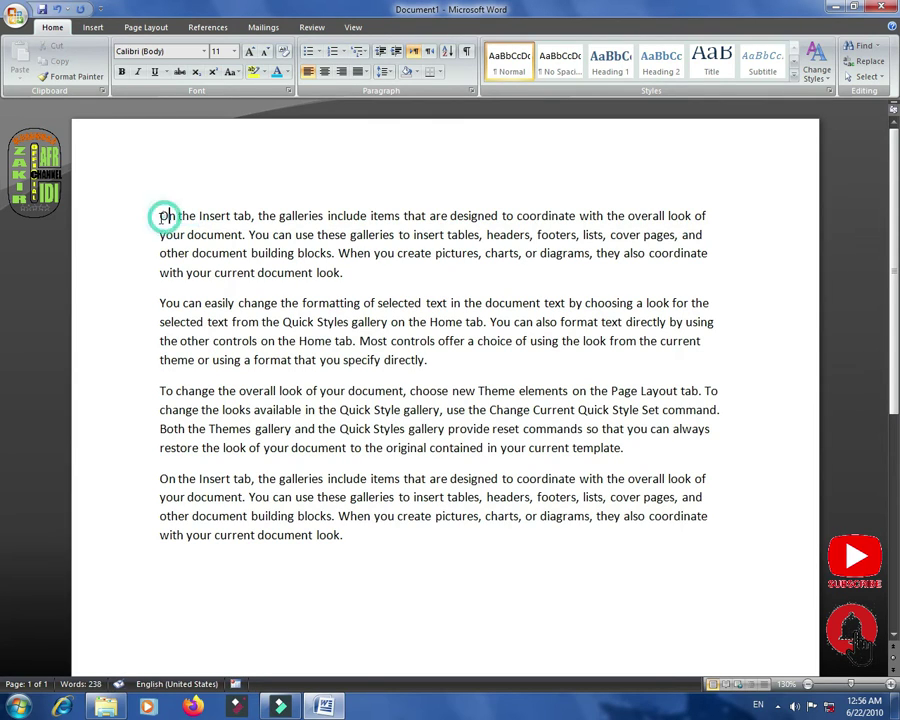
click(396, 57)
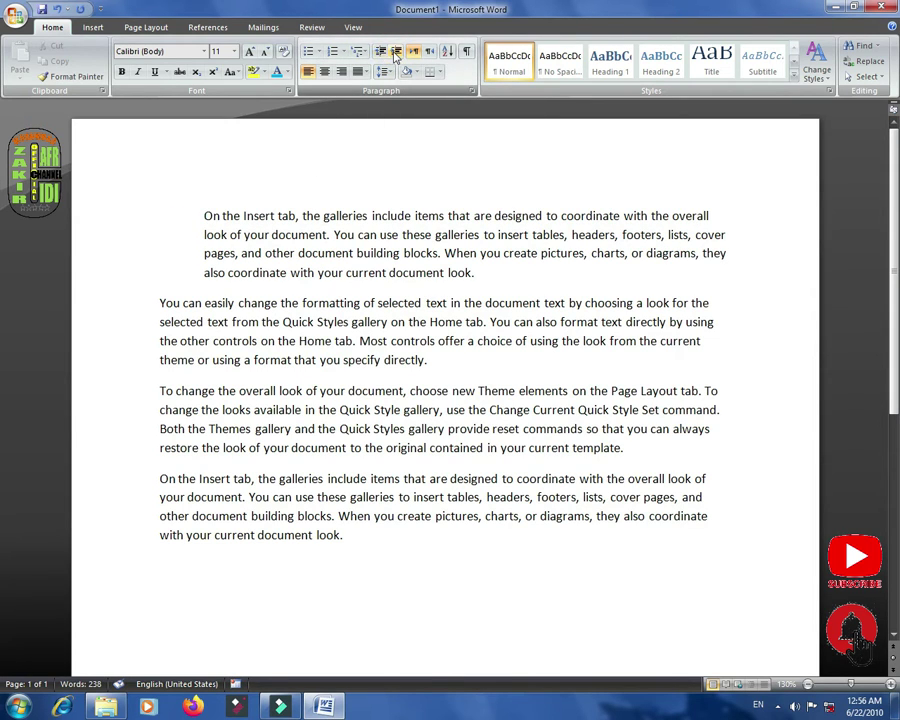
click(396, 53)
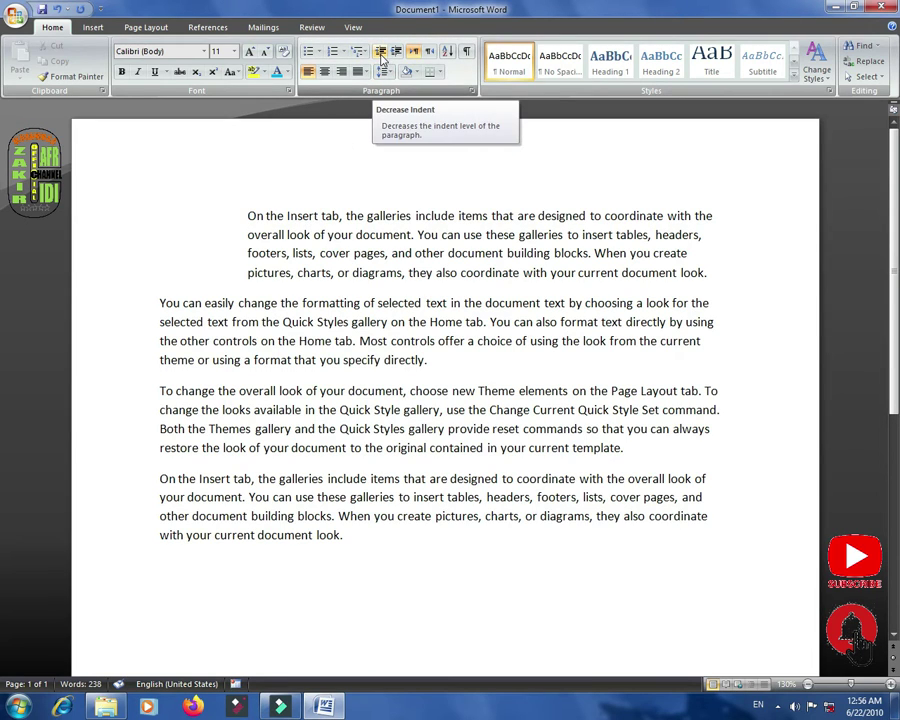
click(380, 57)
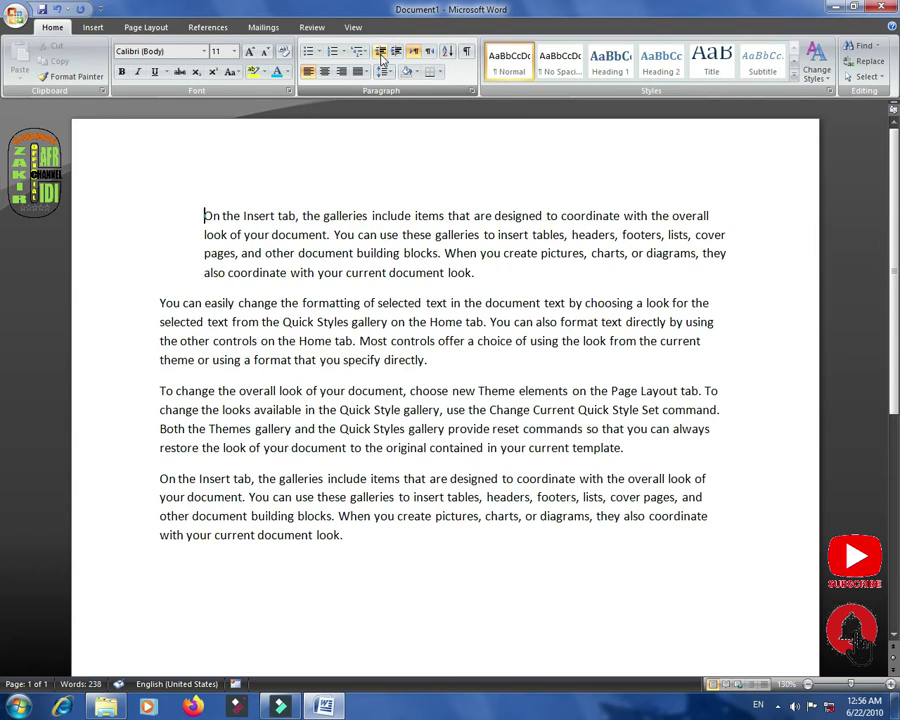
Increase the second paragraph's indent by two levels and decrease it by one level
click(160, 303)
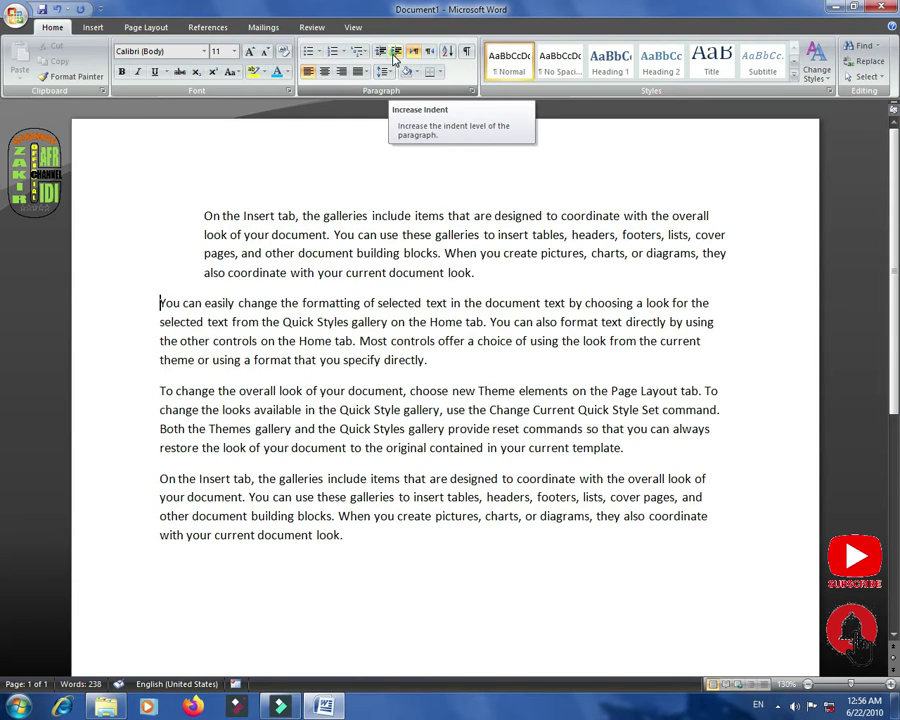
click(395, 53)
click(395, 53)
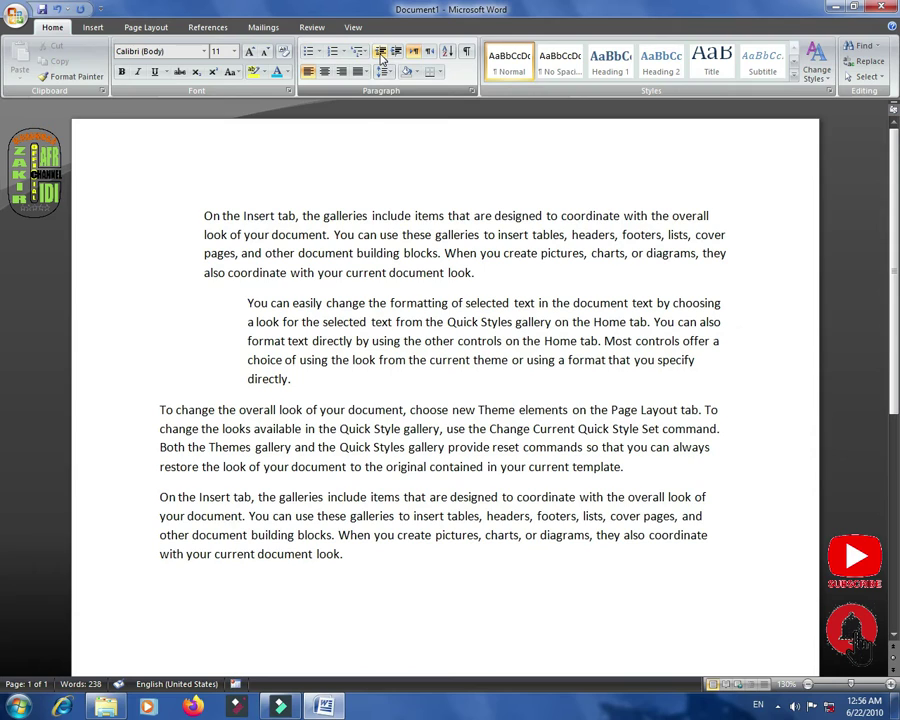
click(381, 55)
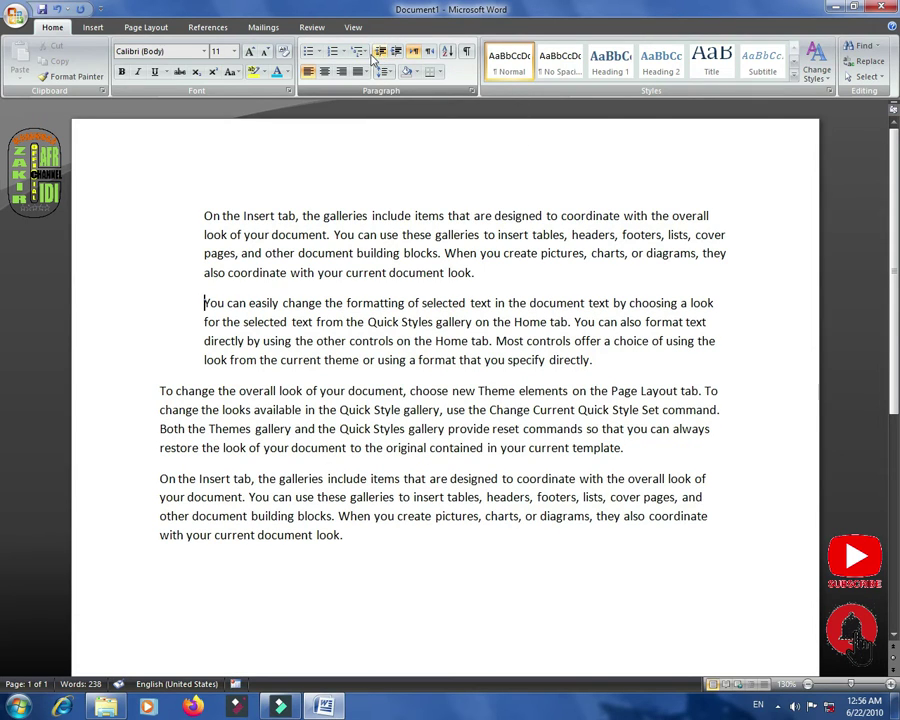
Show the ruler and return to the paragraph formatting commands
click(353, 27)
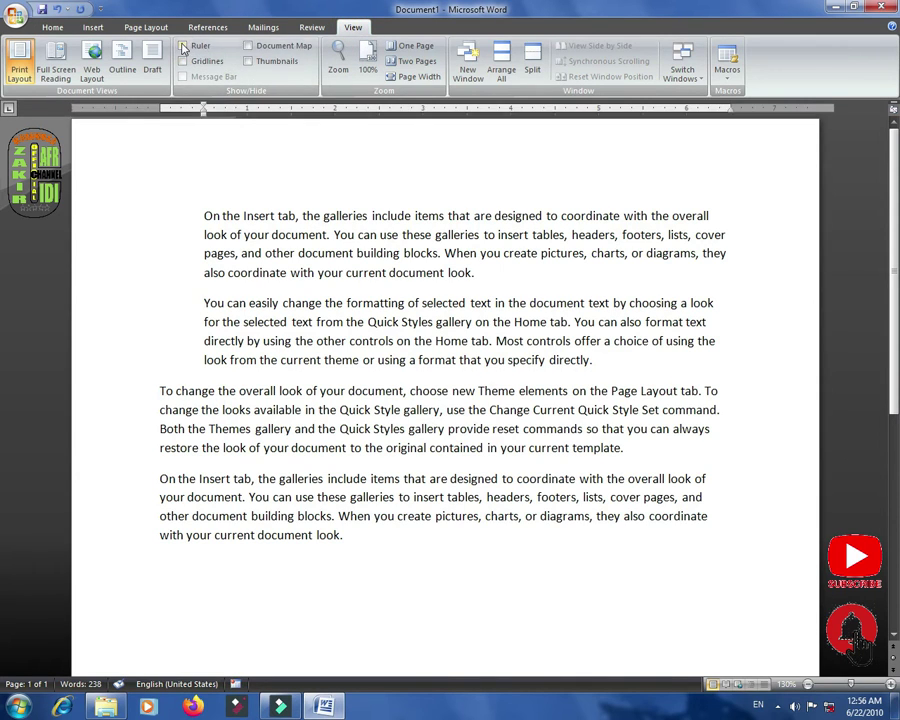
click(183, 46)
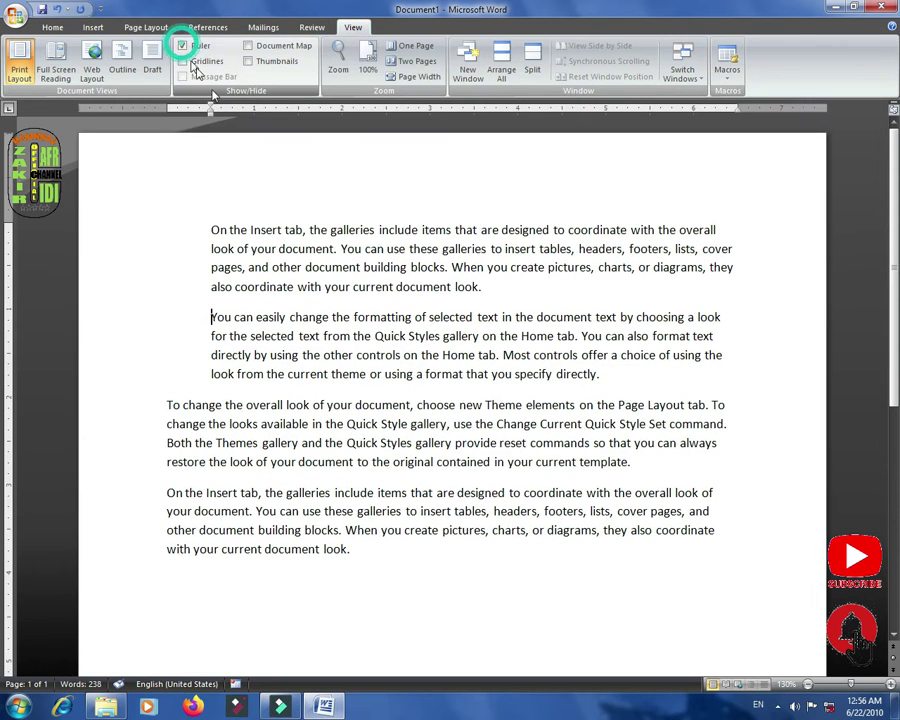
click(53, 27)
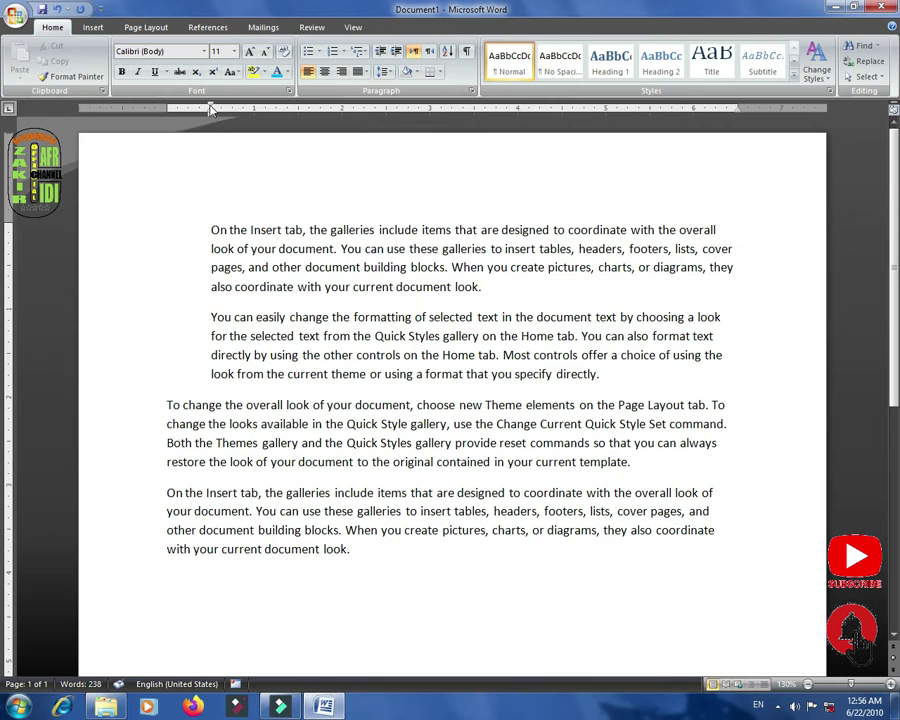
Decrease the indent of the first and second paragraphs back to the left margin
click(209, 230)
click(380, 51)
click(211, 317)
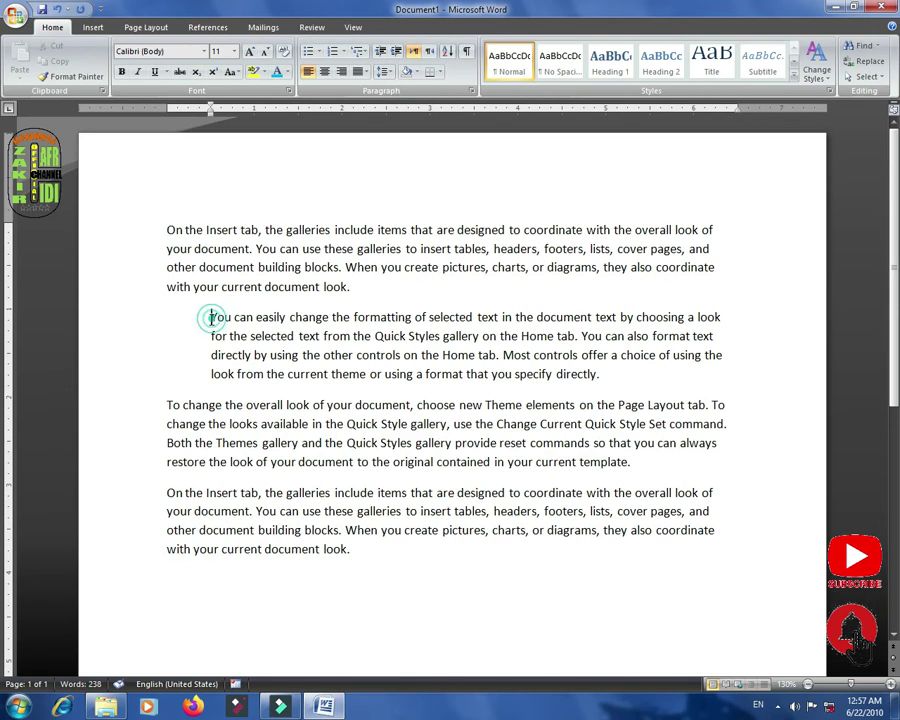
click(379, 52)
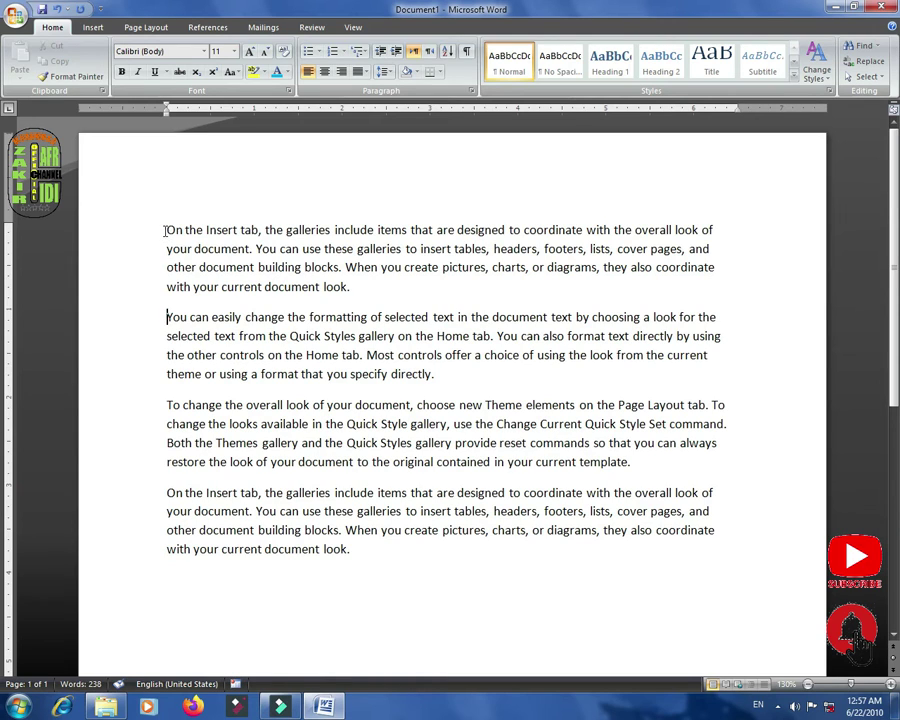
Move the first paragraph's left indent to the ruler's 1 mark and return it to the margin
click(166, 231)
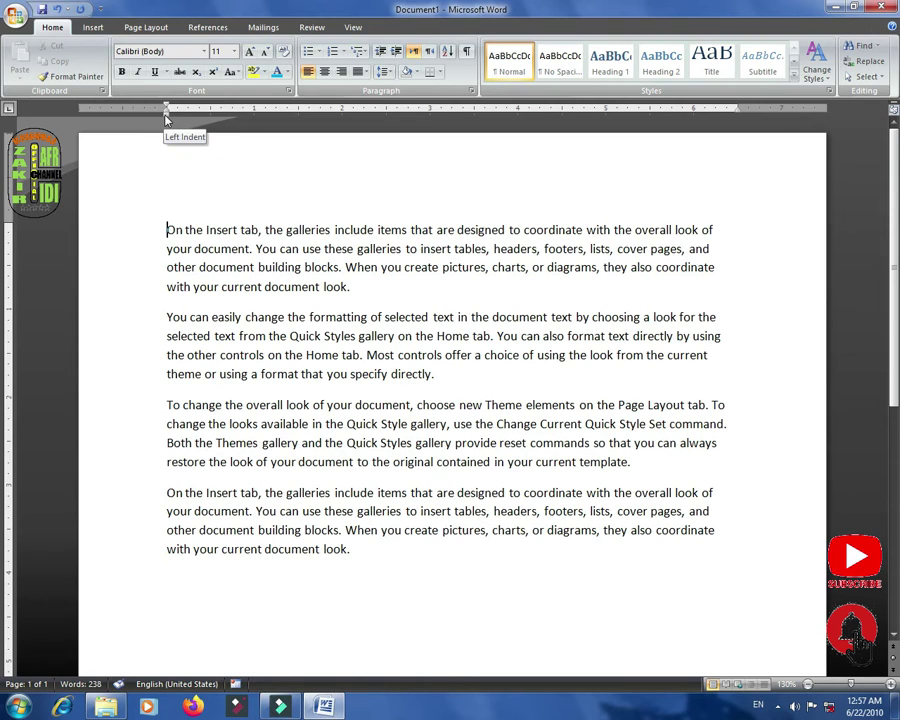
drag(166, 117, 254, 118)
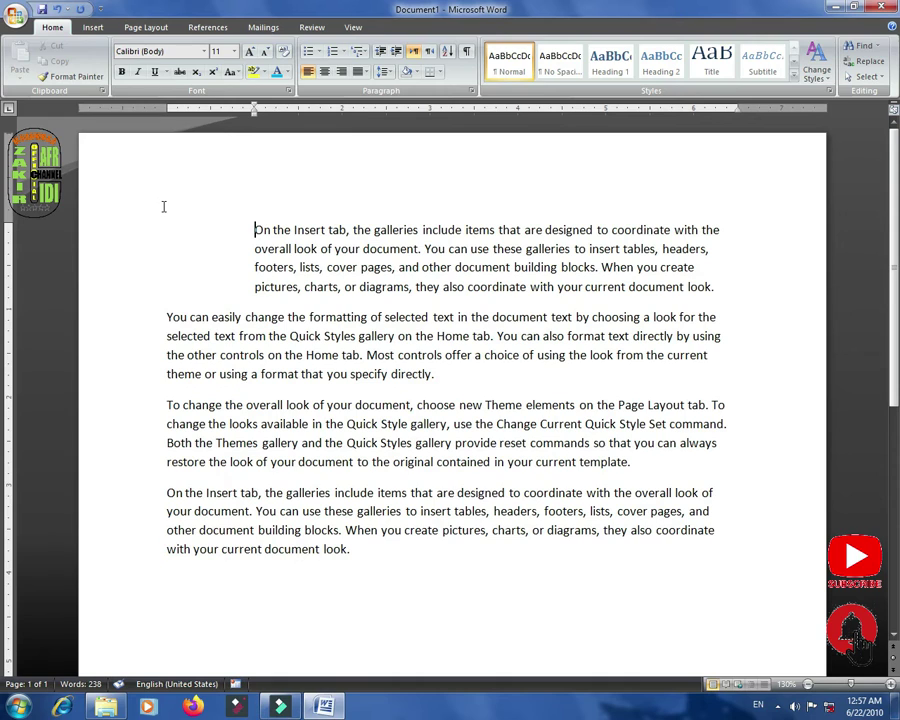
mouse_move(254, 118)
mouse_down()
mouse_move(155, 118)
mouse_move(167, 118)
mouse_up()
Give the second paragraph a hanging indent at the ruler's 1 mark and return it to the margin
click(167, 317)
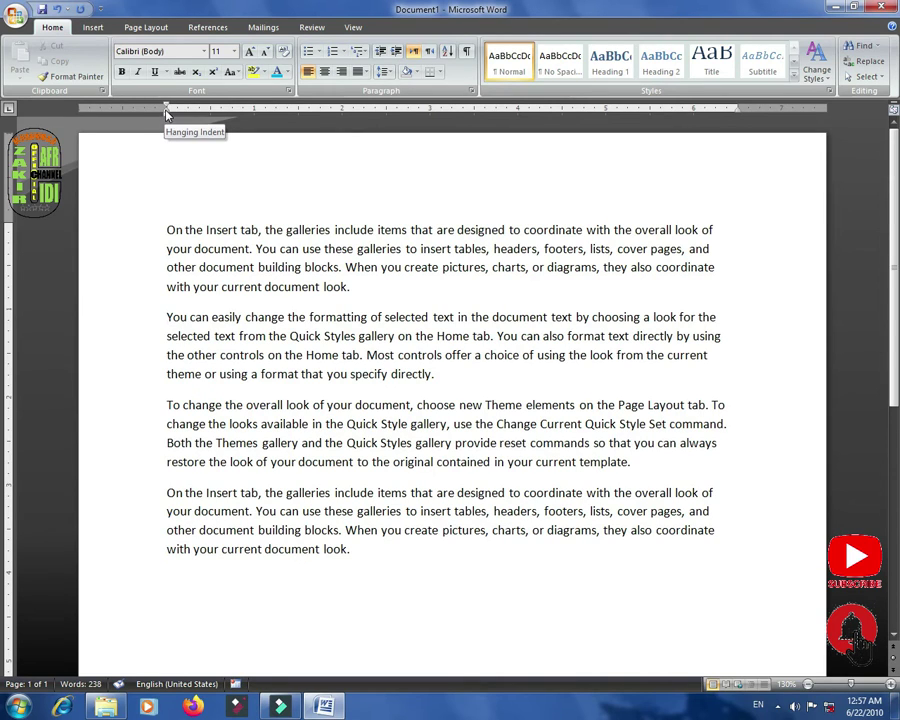
drag(166, 112, 166, 112)
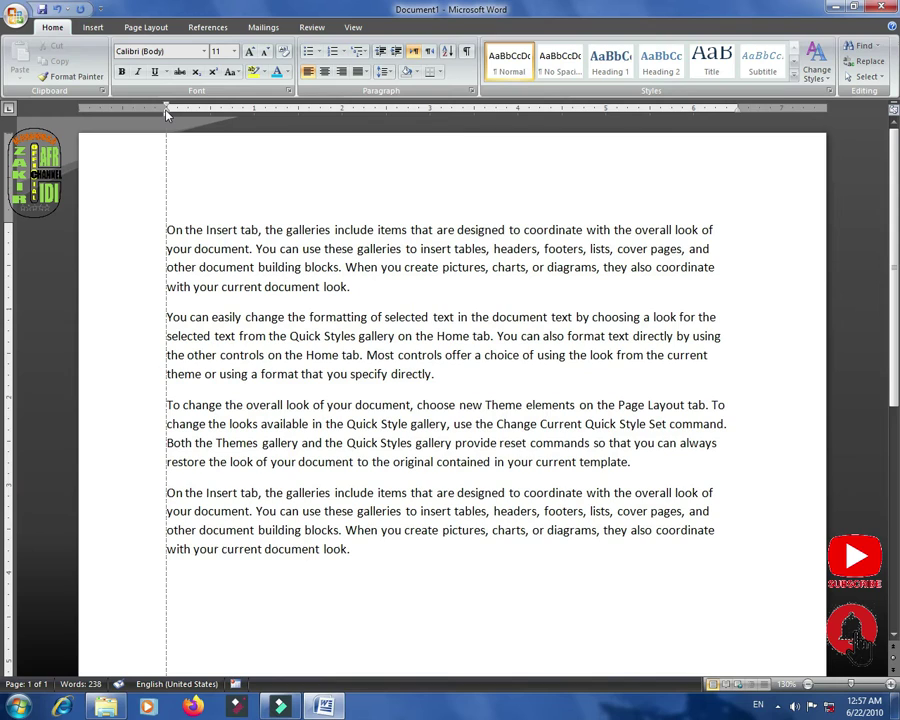
drag(166, 114, 255, 118)
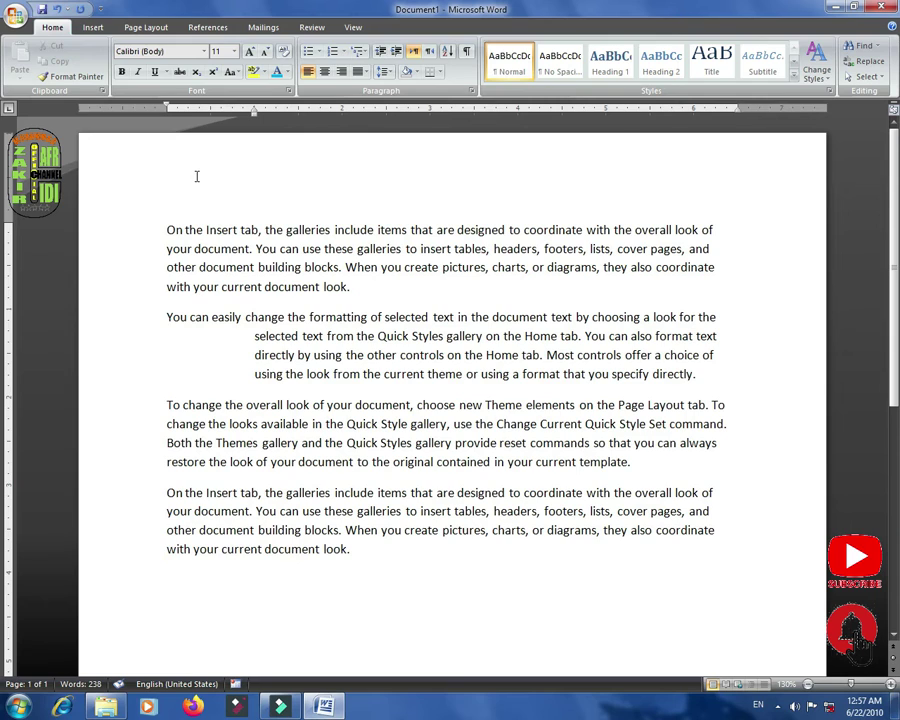
drag(254, 115, 166, 117)
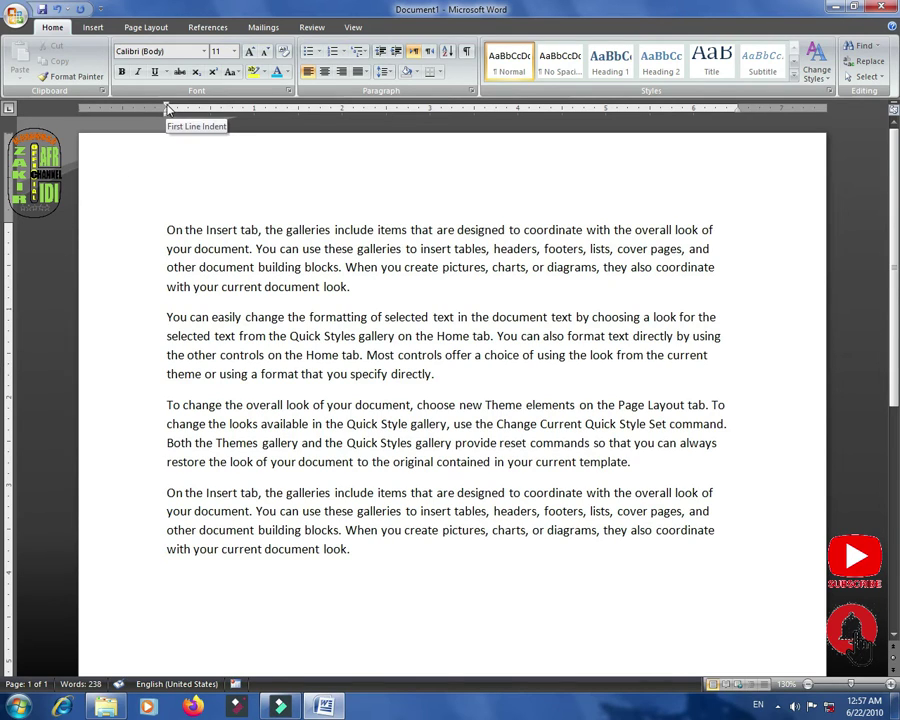
Set the first paragraph's first line indent to the ruler's 1 mark and remove that indent
click(165, 231)
mouse_move(166, 107)
mouse_down()
mouse_move(262, 115)
mouse_move(254, 109)
mouse_up()
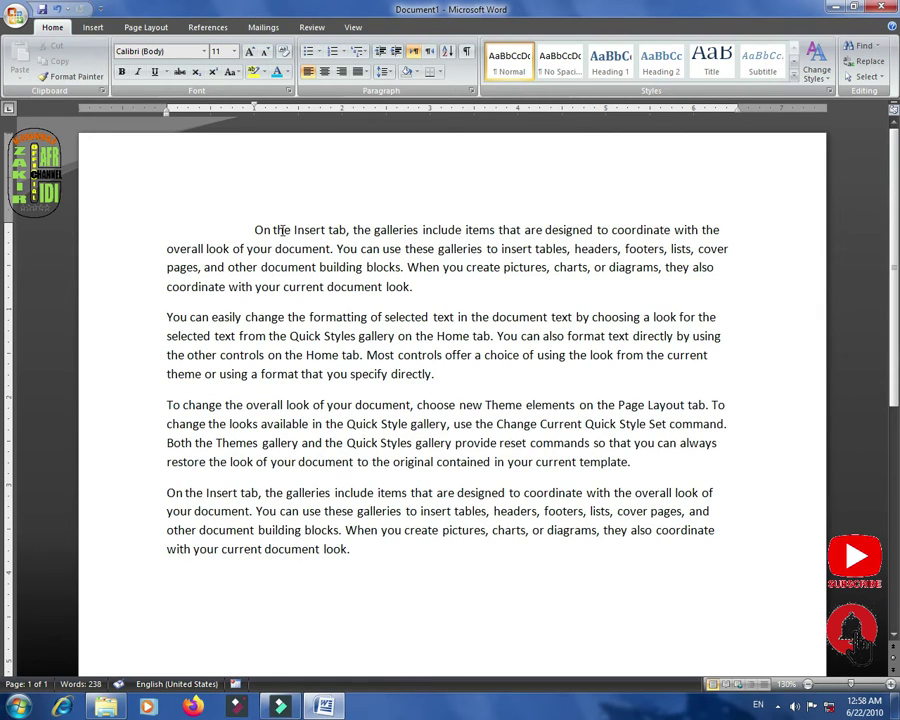
key(BackSpace)
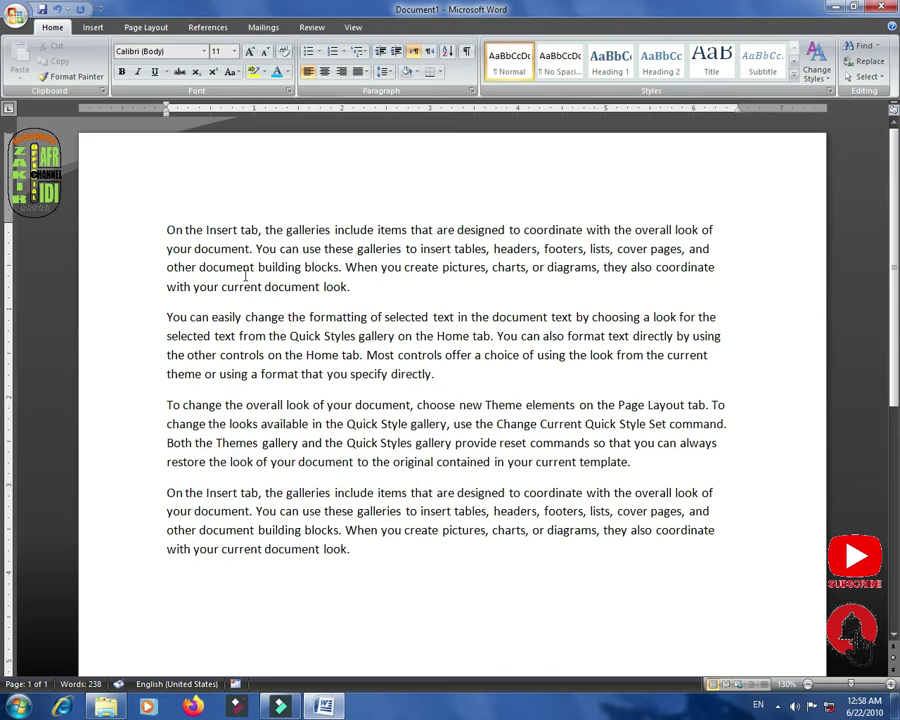
drag(164, 229, 372, 229)
drag(166, 231, 659, 236)
click(659, 235)
drag(714, 249, 131, 259)
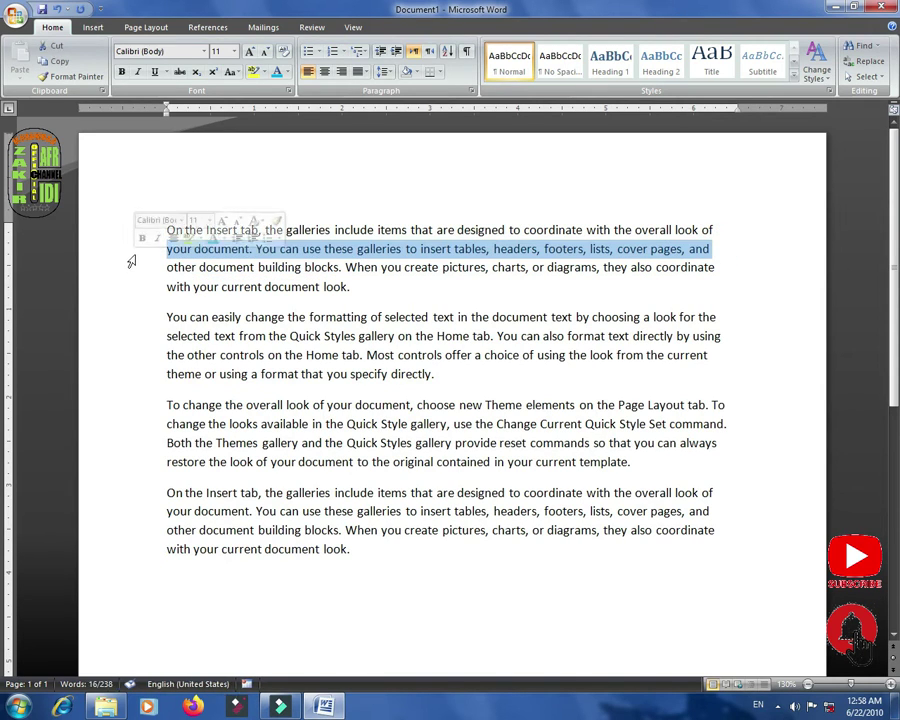
click(173, 272)
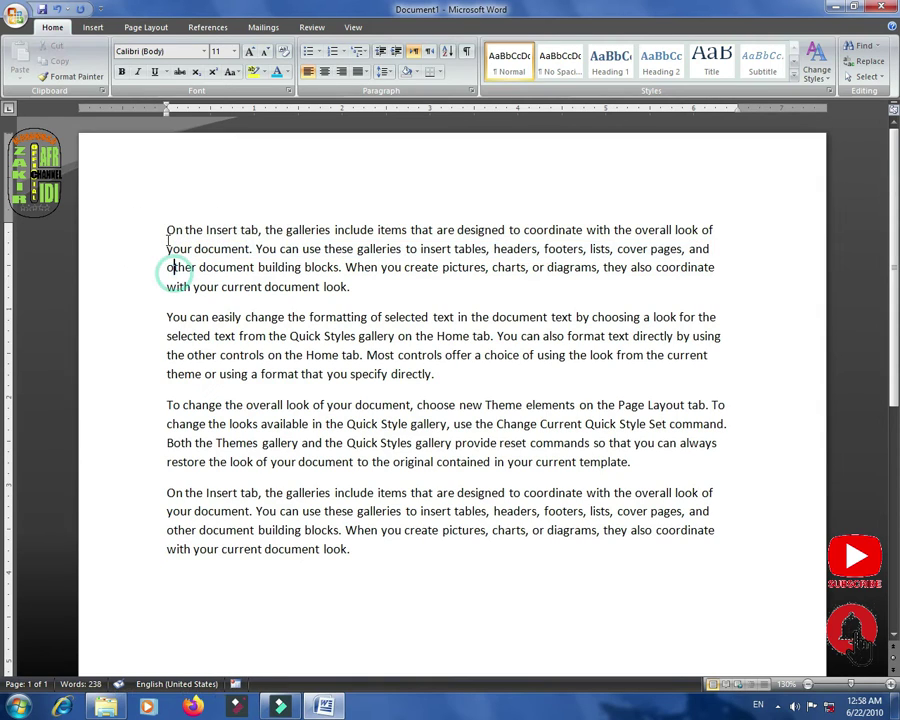
click(166, 230)
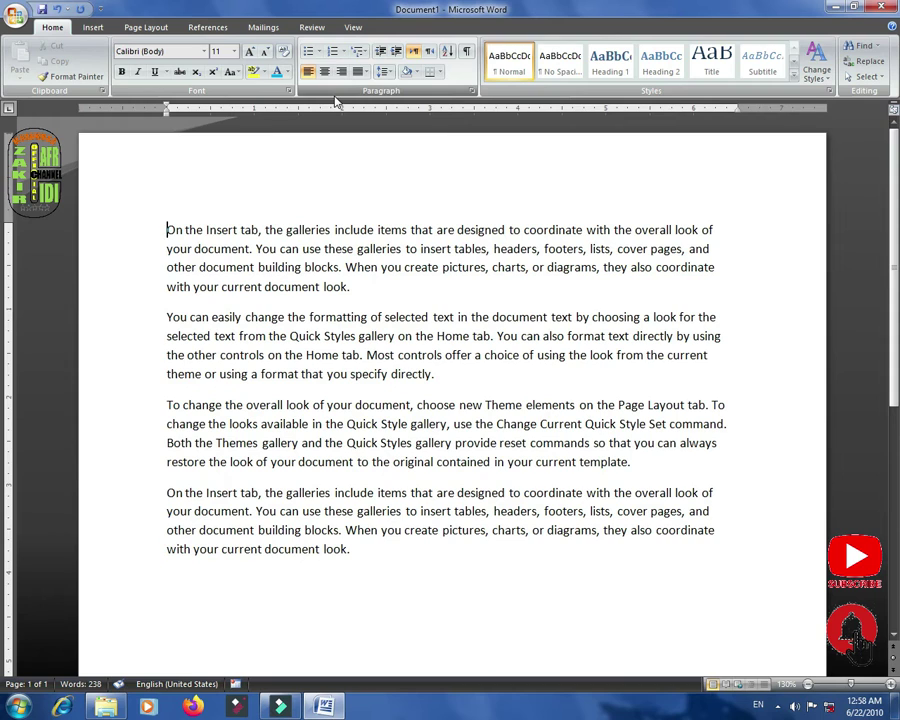
click(173, 198)
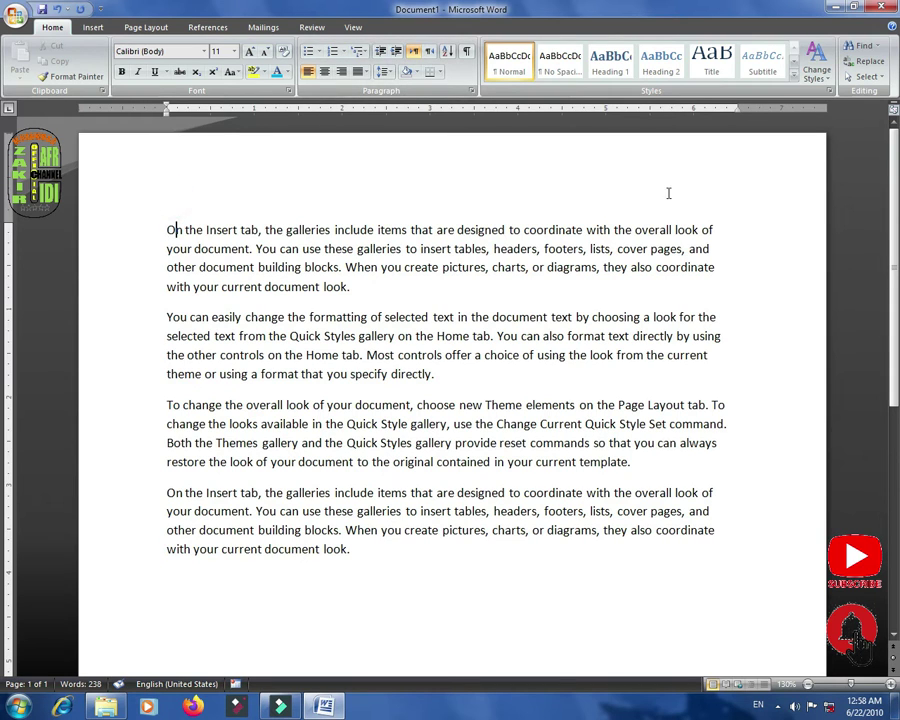
Insert a blank line above the first paragraph and enter "jhjhkkjhkjhjh" on it
click(165, 231)
key(Return)
key(Up)
text(jhjhkkjhkjhjh)
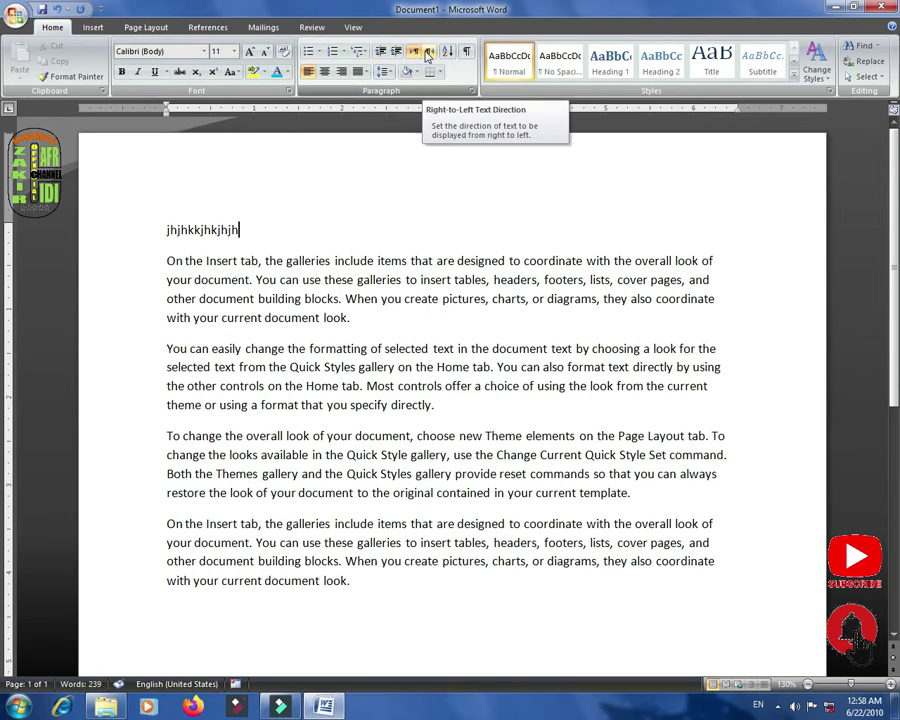
Set the first line to right-to-left text direction and continue it with "jhjhjhkjhjhhhhj"
click(427, 56)
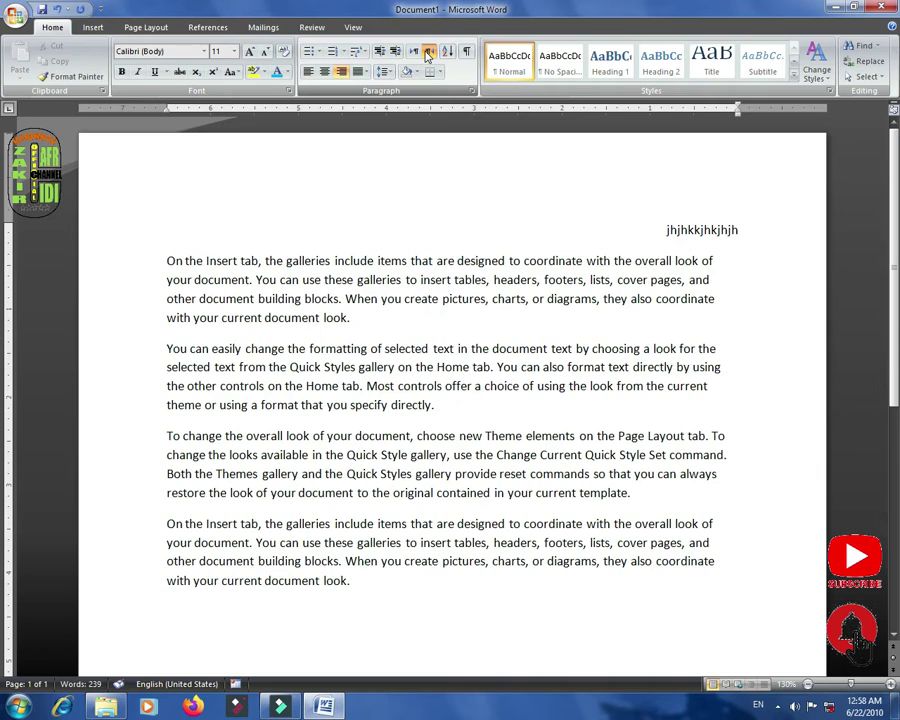
text(jhjhjhkjhj)
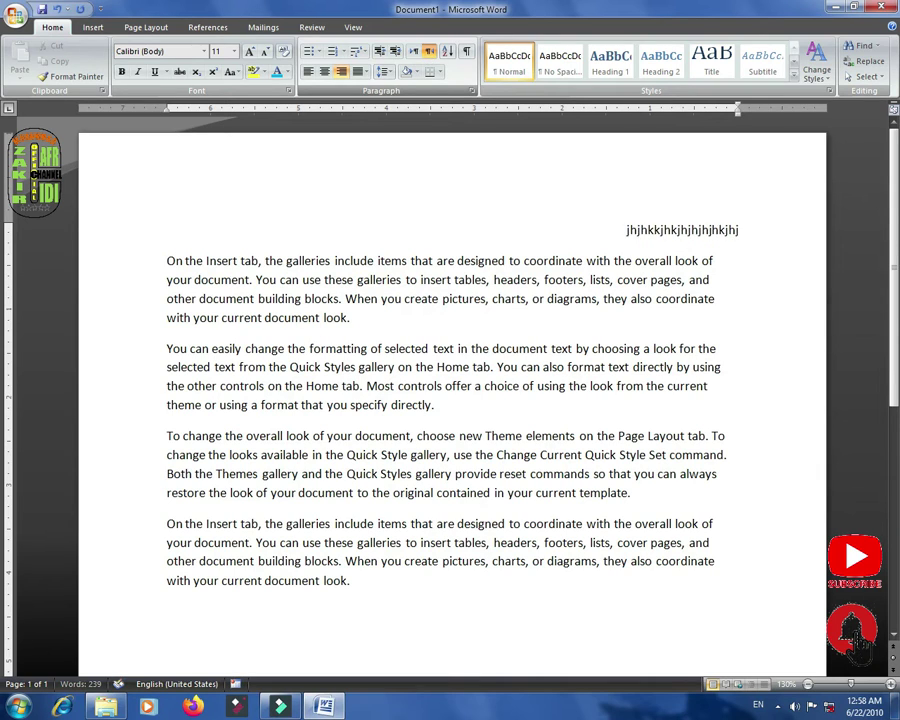
text(hhhhj)
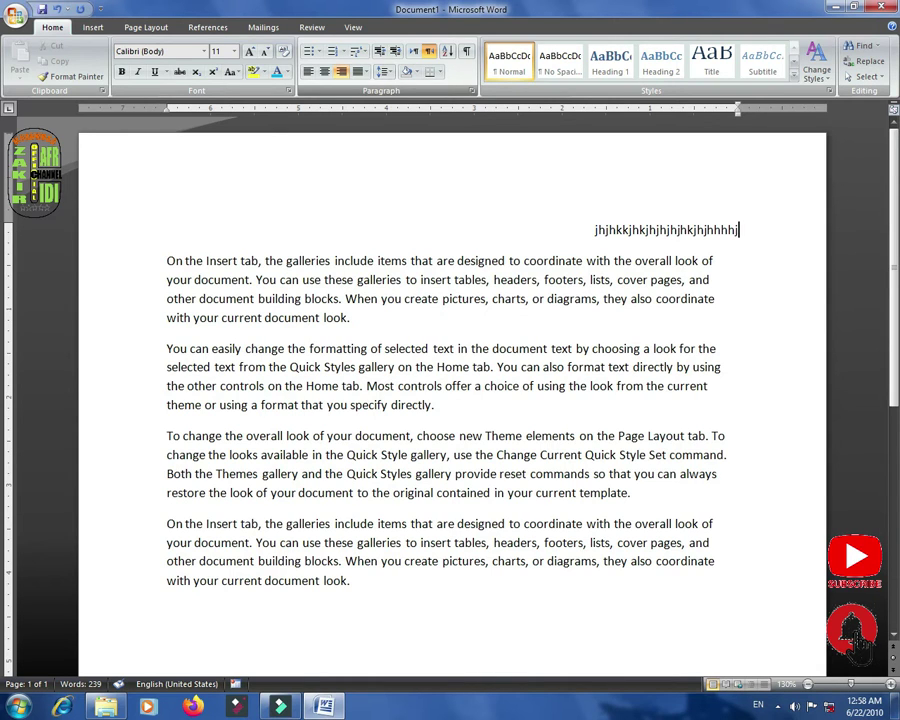
Add a new line below the right-to-left text and write "پاکستان" on it in Urdu
key(Return)
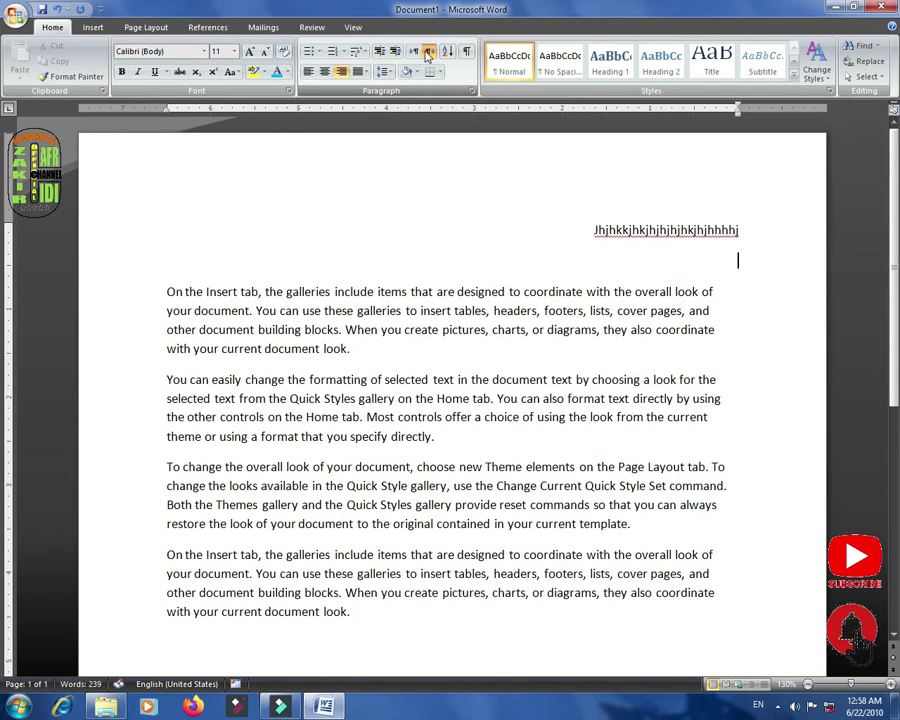
key(alt+shift)
text(پاکستان)
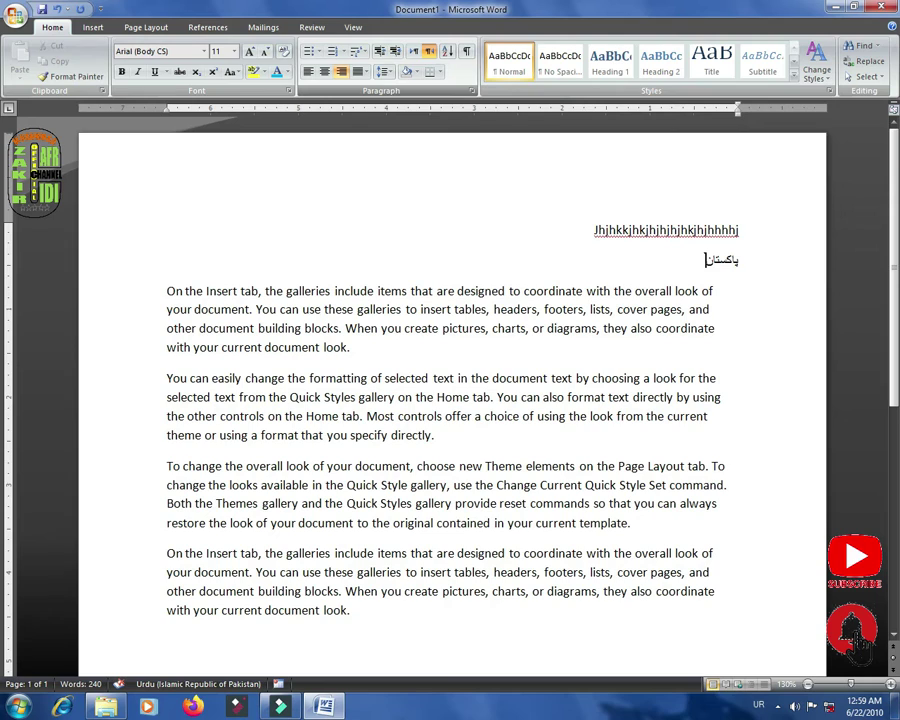
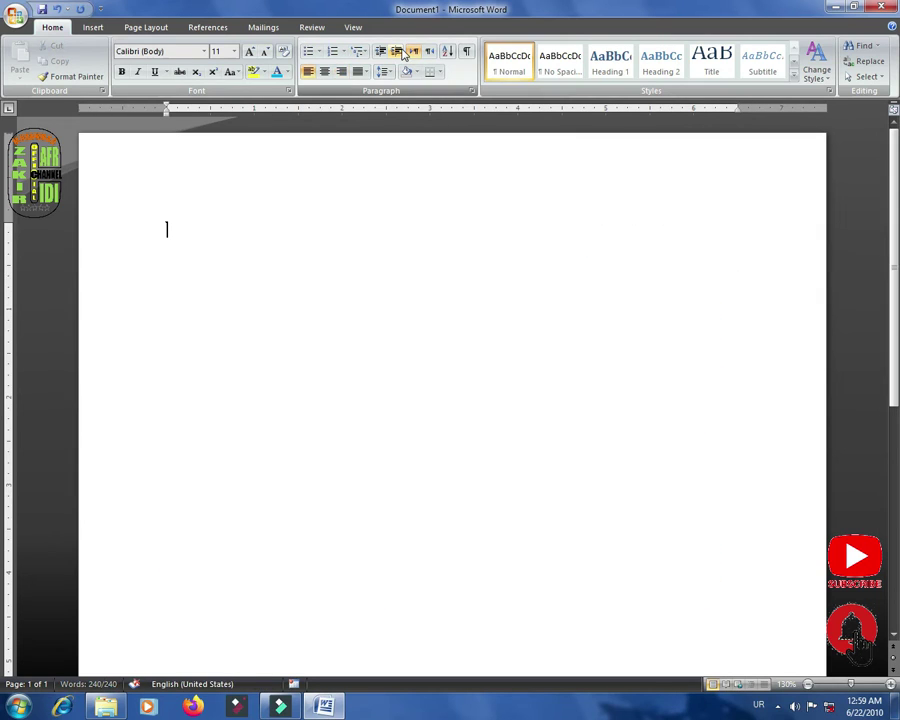
Set the blank page to left-to-right direction and fill it with five English sample paragraphs using the =rand function
click(414, 51)
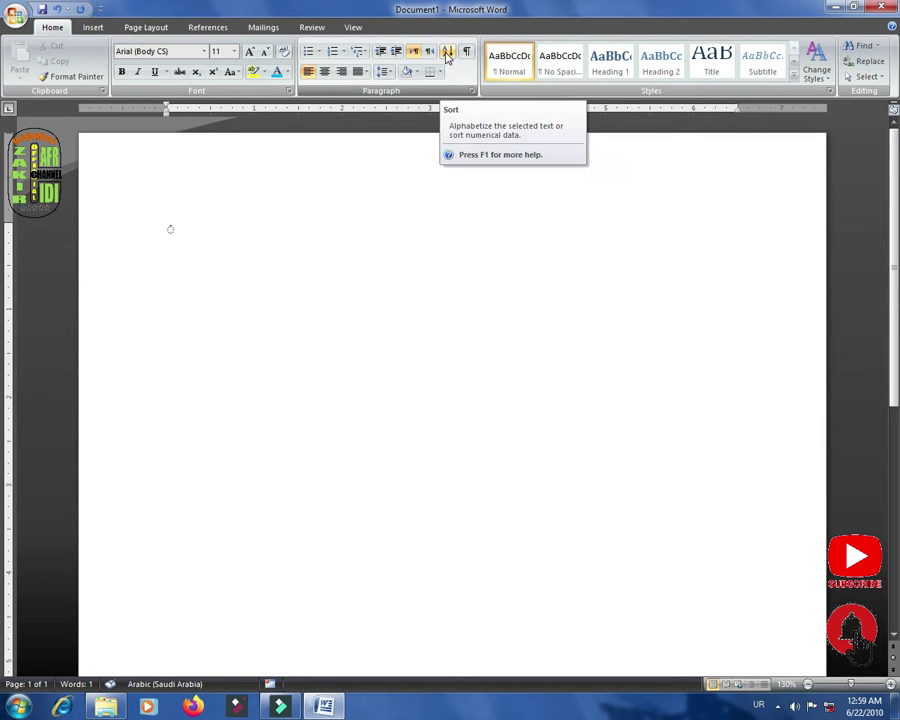
key(BackSpace)
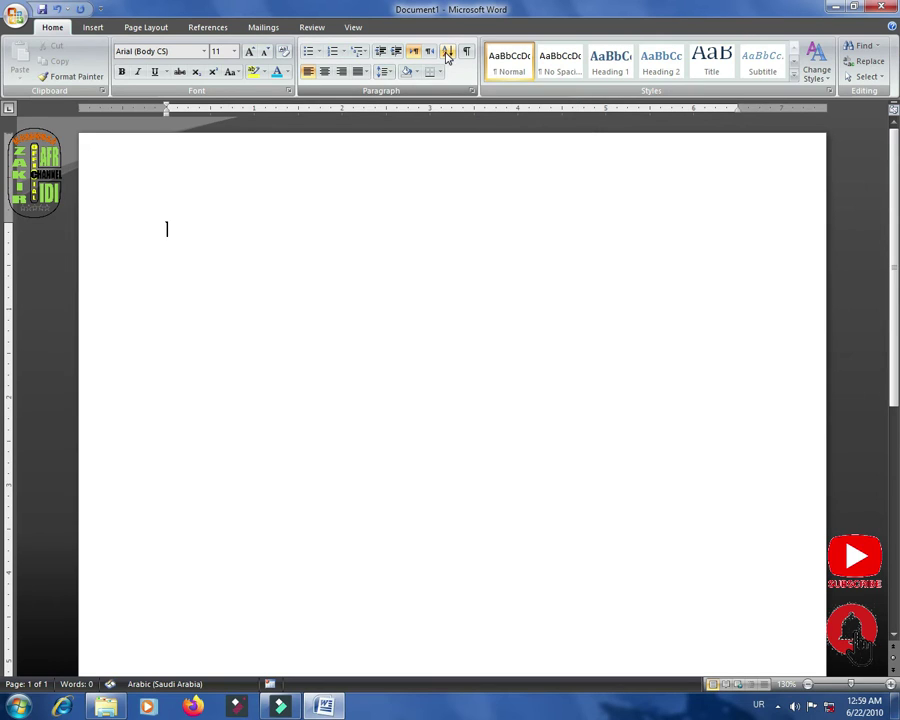
key(alt+shift)
text(=)
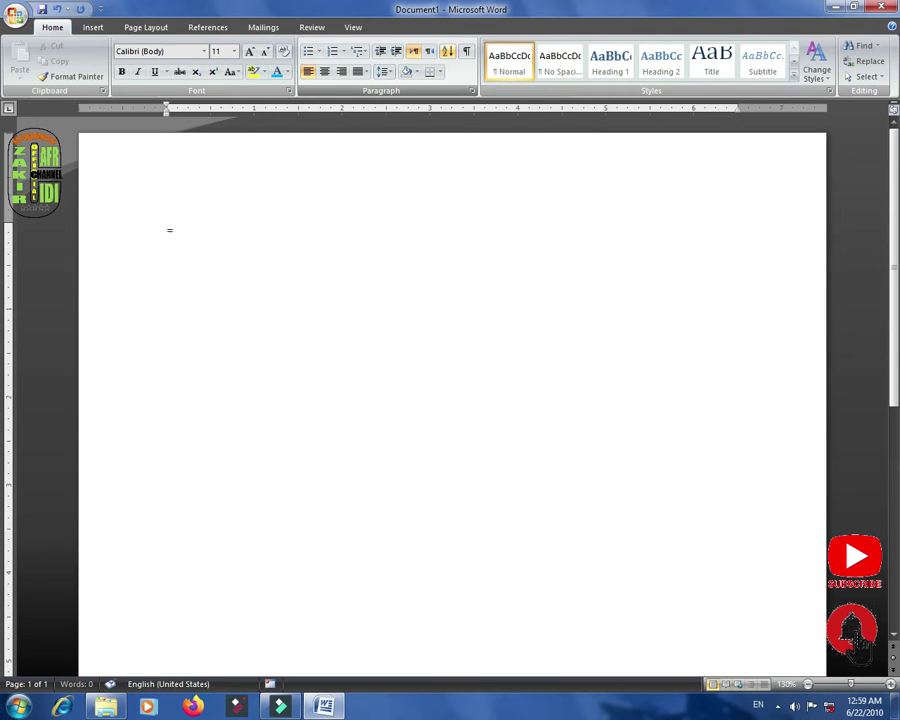
text(rand)
text())
key(Return)
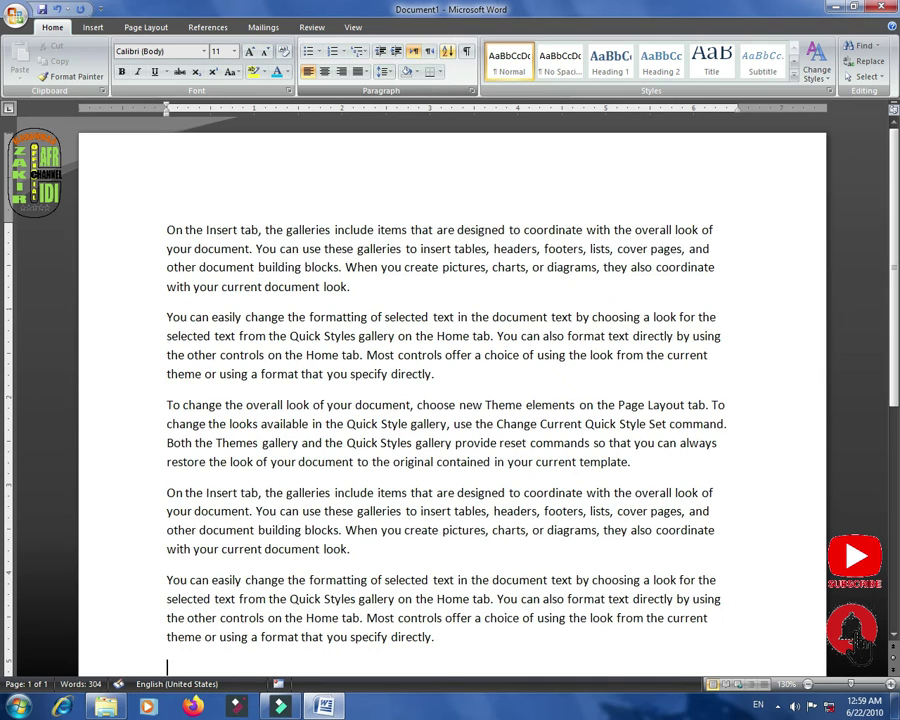
Prefix the first paragraph with "A:" and the second paragraph with "B:"
click(166, 230)
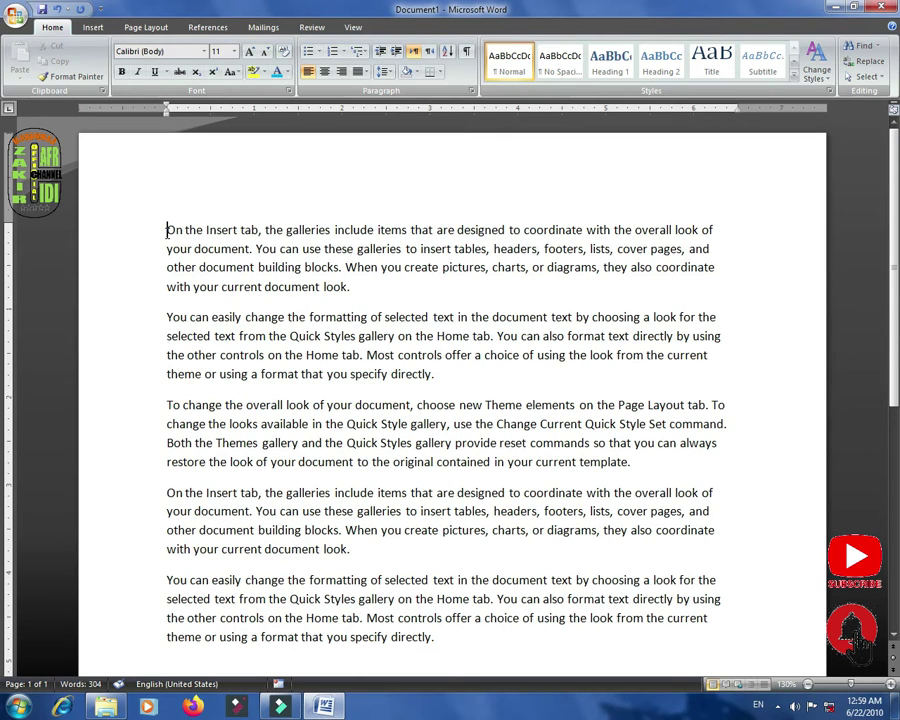
text(A)
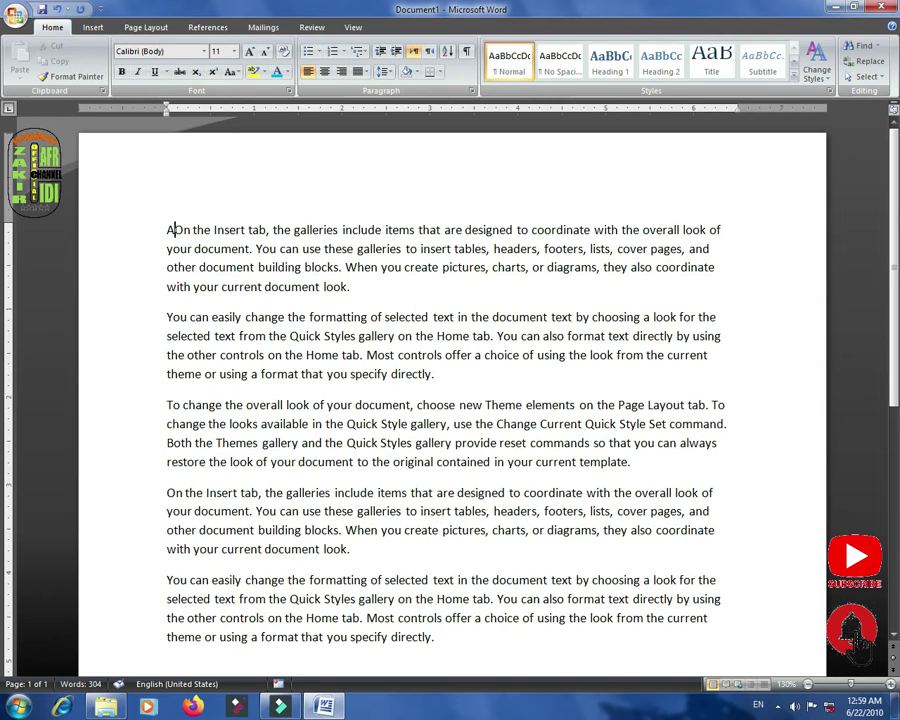
text(:)
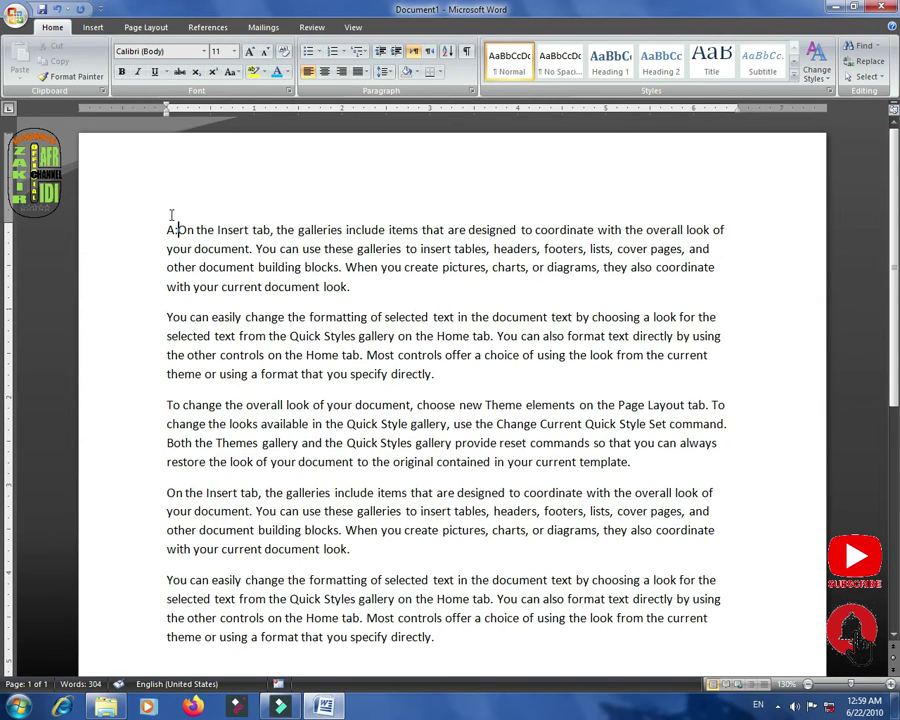
click(167, 317)
text(B:)
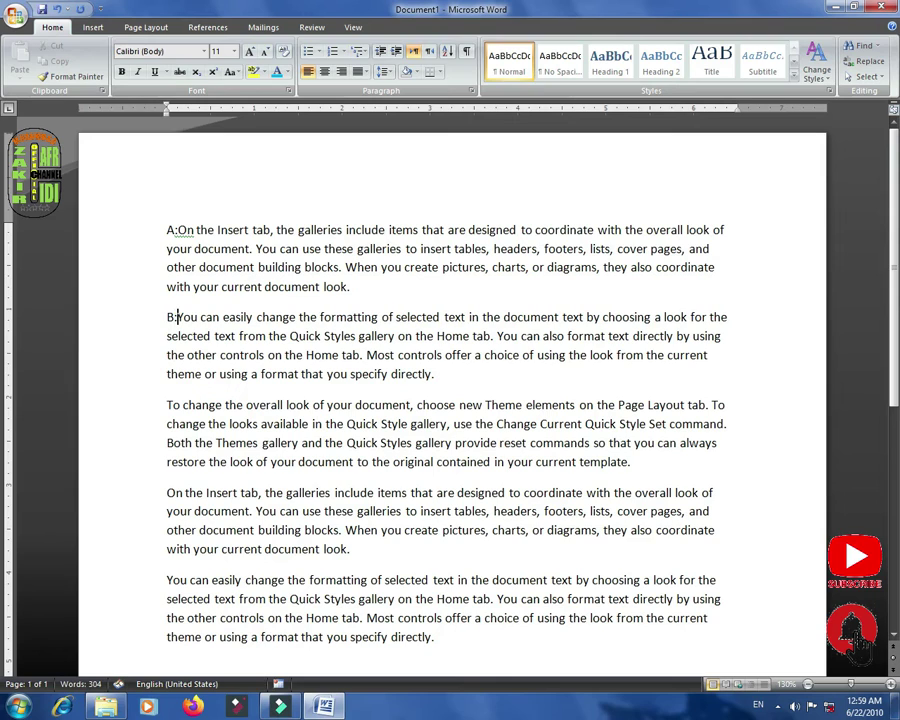
Prefix the third, fourth and fifth paragraphs with "C:", "D:" and "E:"
click(168, 405)
text(C:)
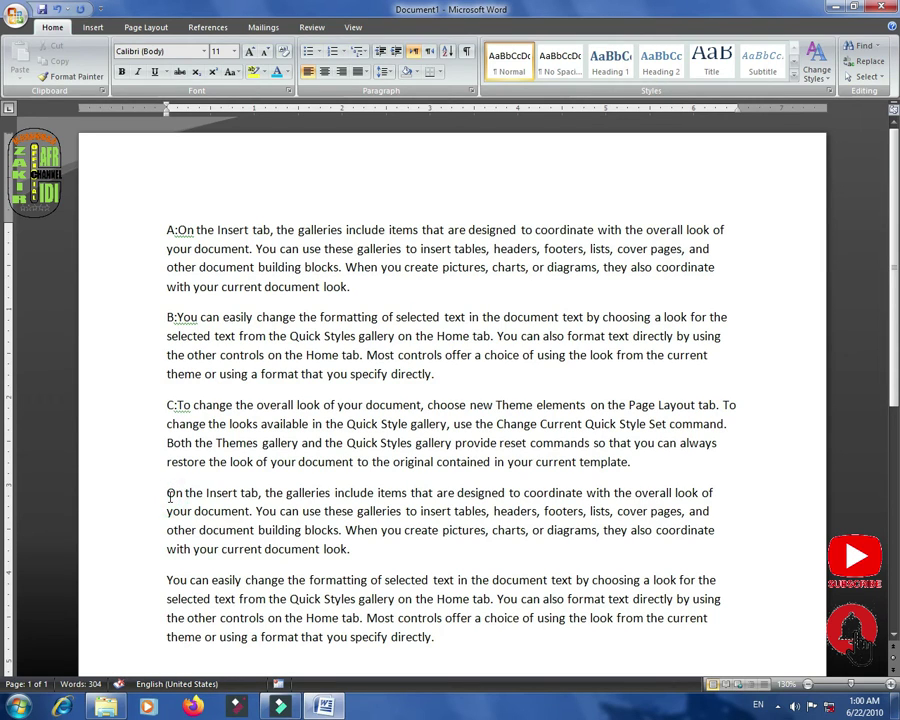
click(168, 492)
text(D)
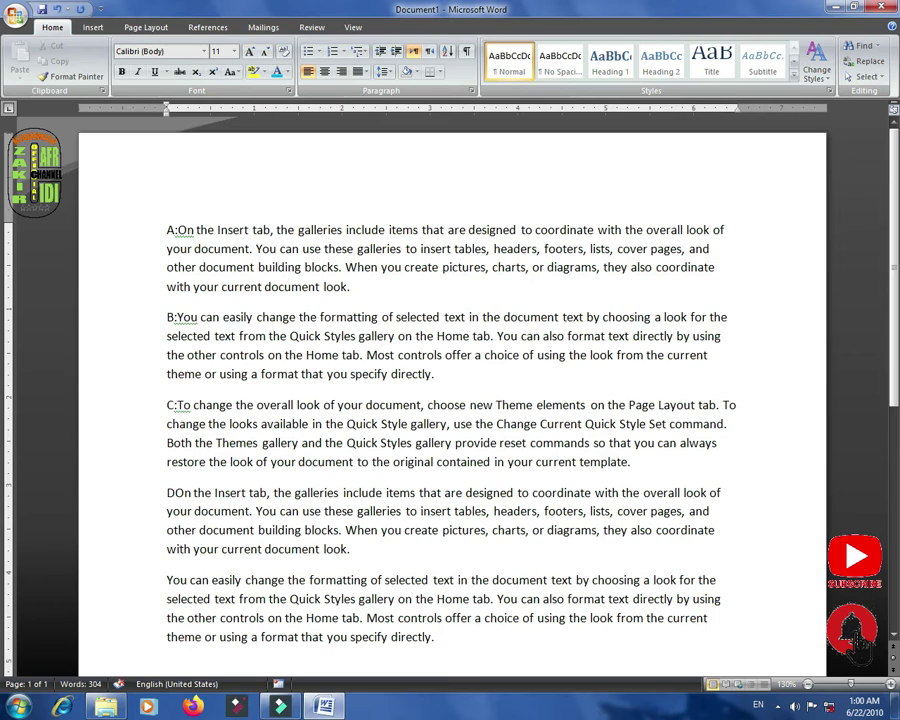
text(:)
drag(170, 231, 186, 551)
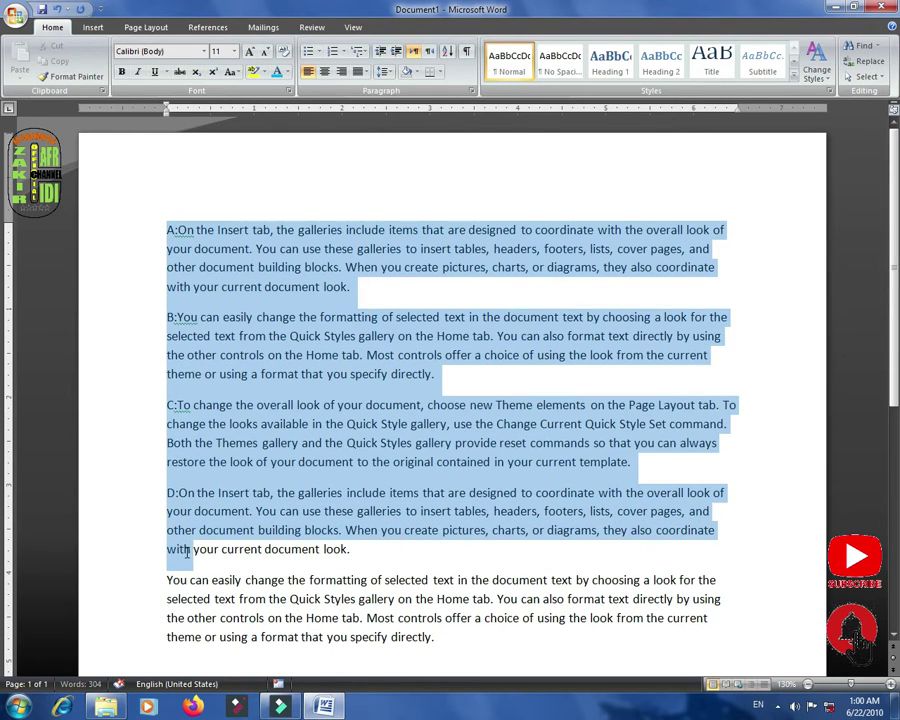
click(168, 230)
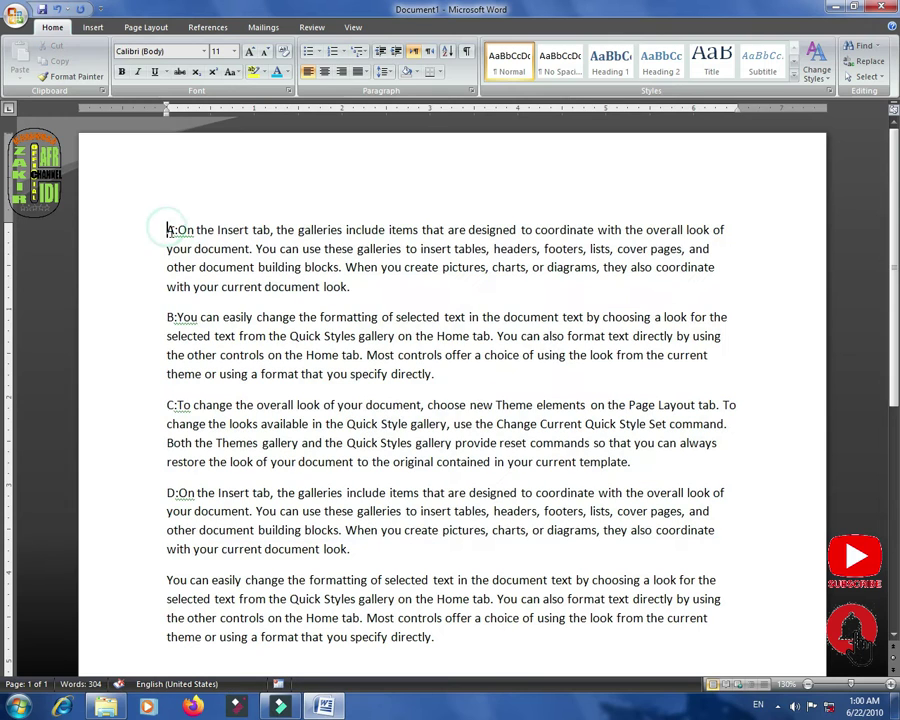
drag(168, 230, 190, 549)
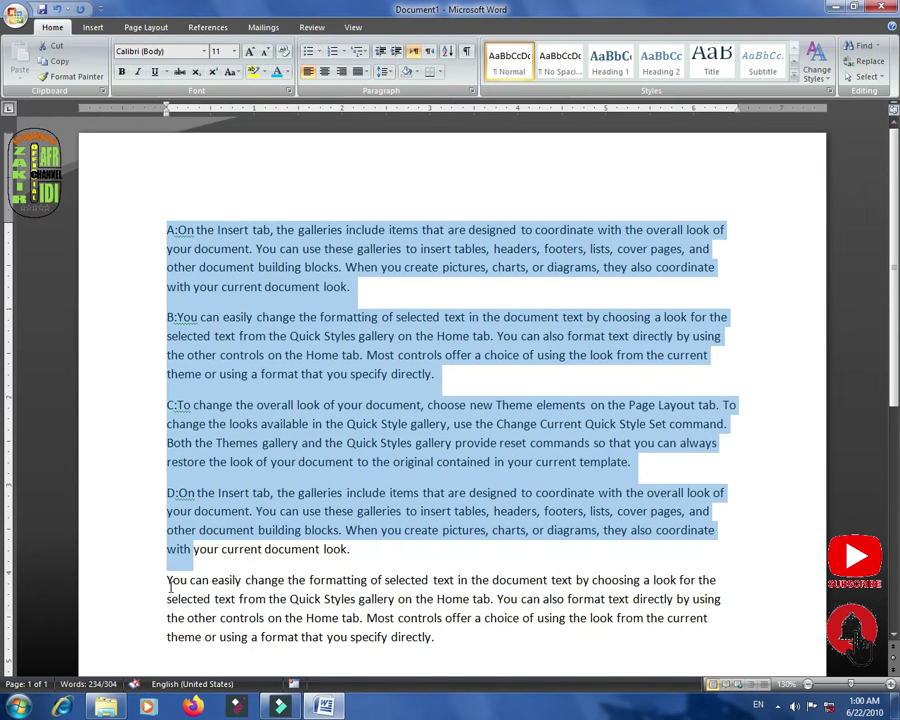
click(170, 587)
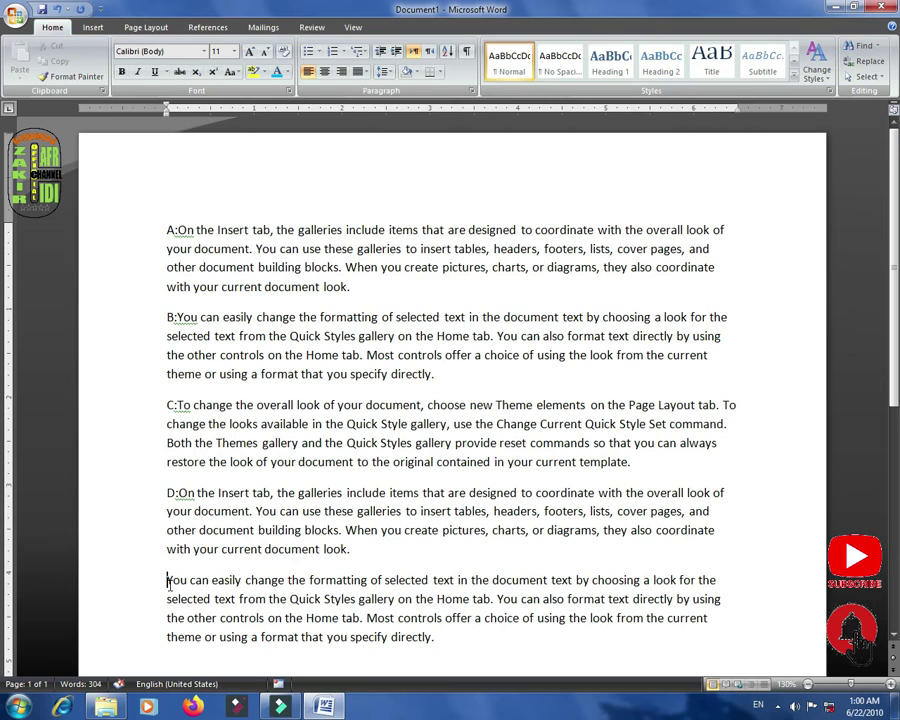
text(E:)
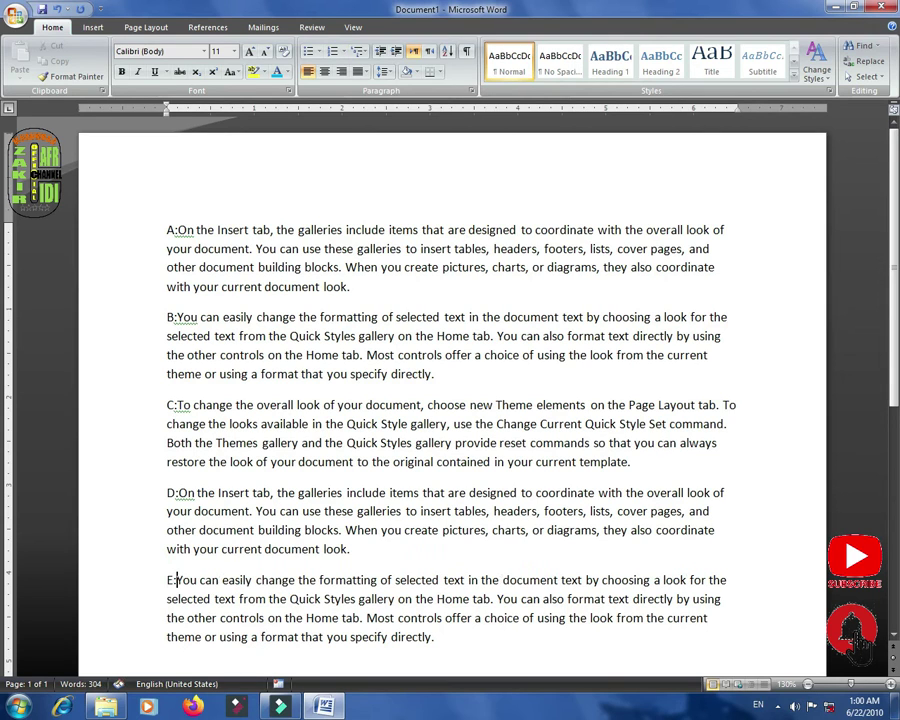
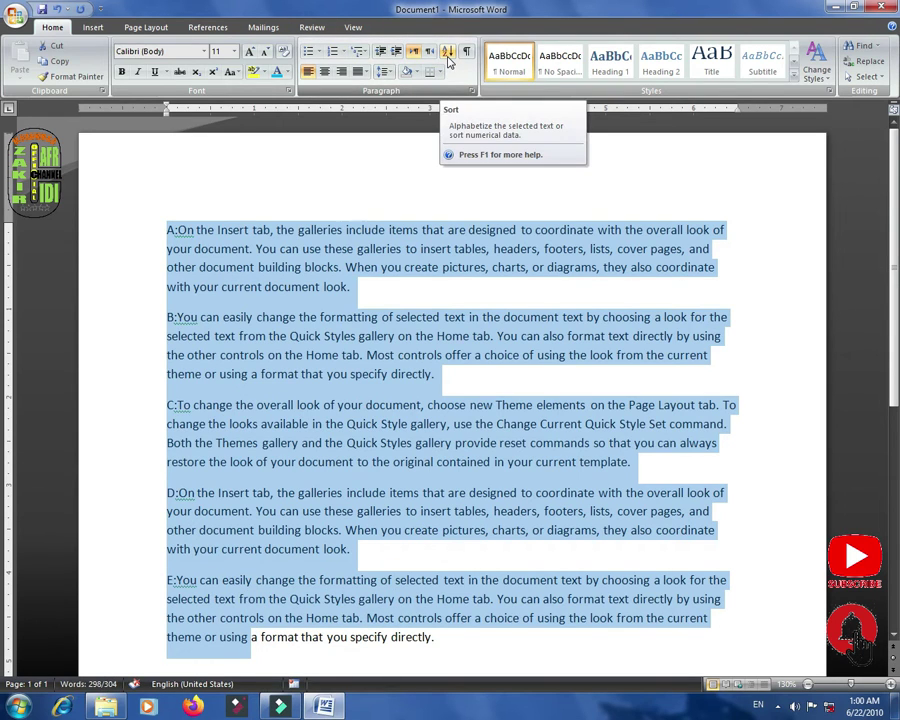
Sort the five lettered paragraphs by text in descending order
click(447, 55)
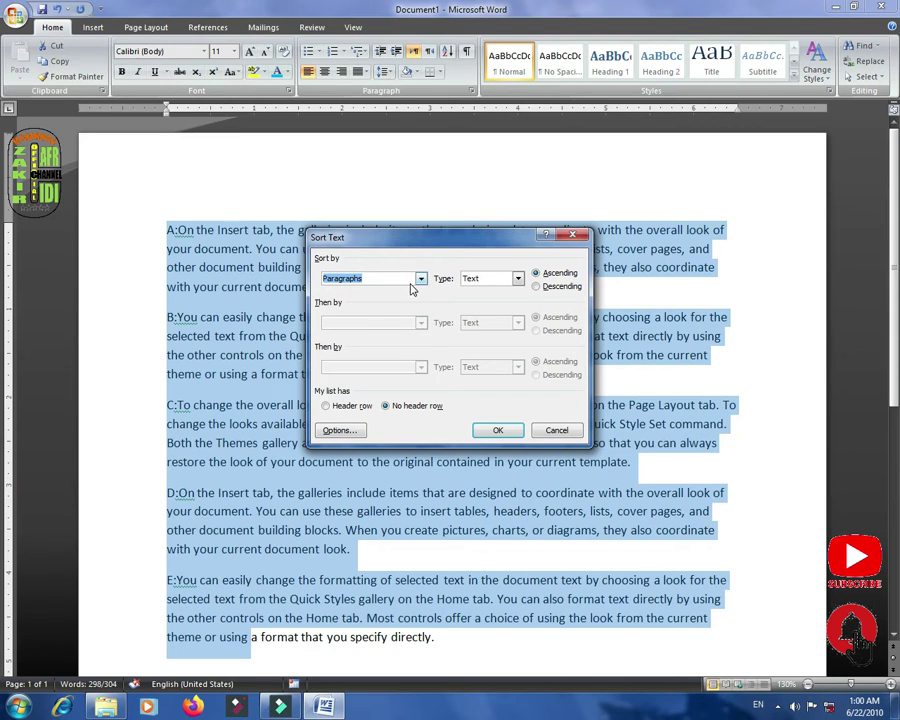
click(537, 287)
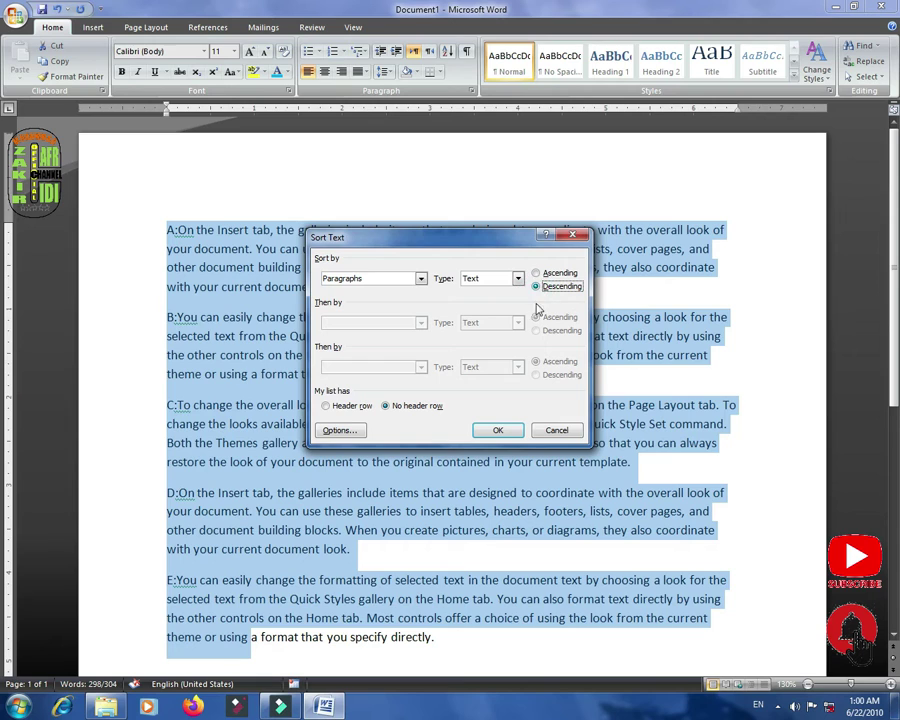
click(510, 431)
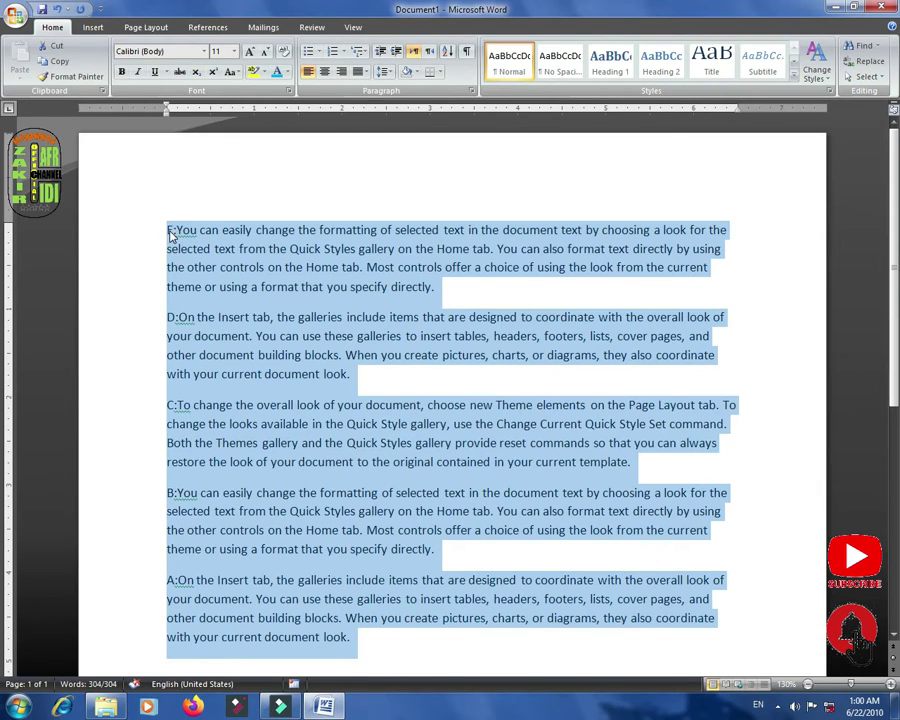
Increase the font size of all the sorted paragraphs to 14
key(ctrl+shift+period)
key(ctrl+shift+period)
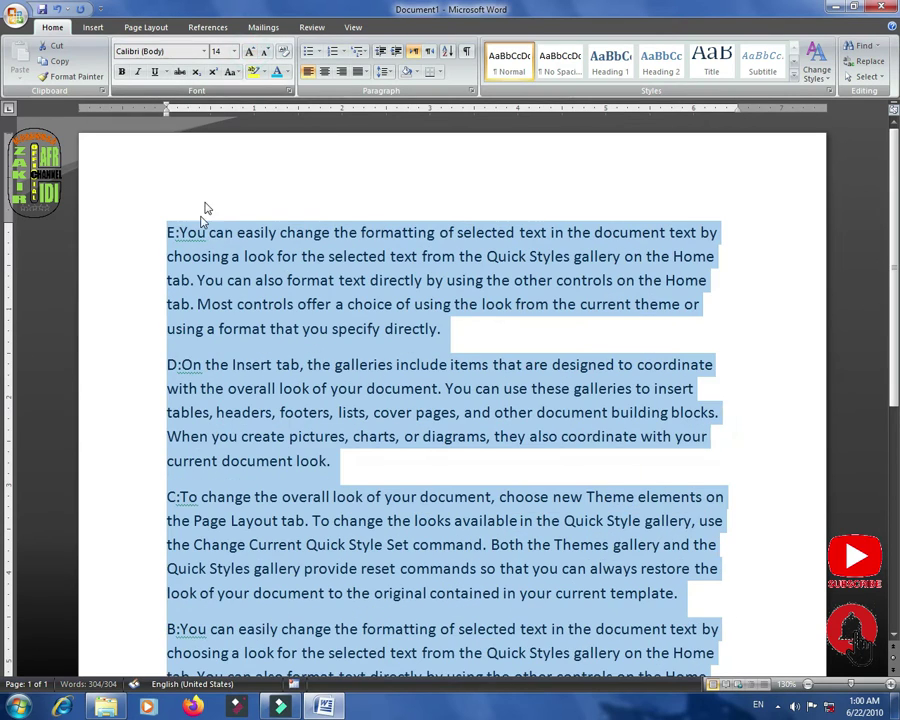
scroll(203, 214, down, 1)
scroll(201, 216, up, 1)
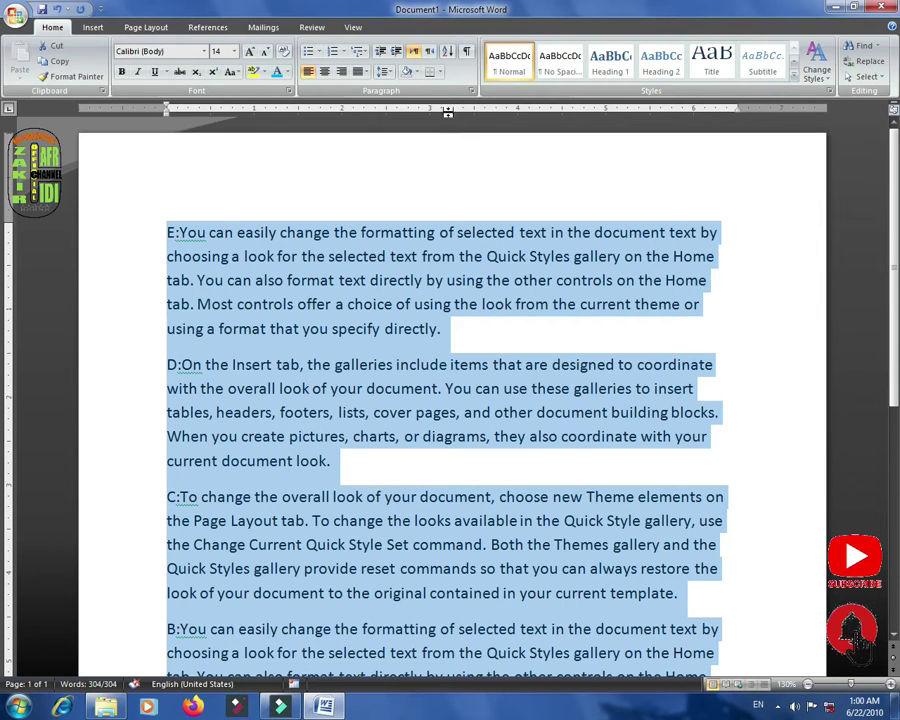
Sort the paragraphs by text in ascending order
click(449, 57)
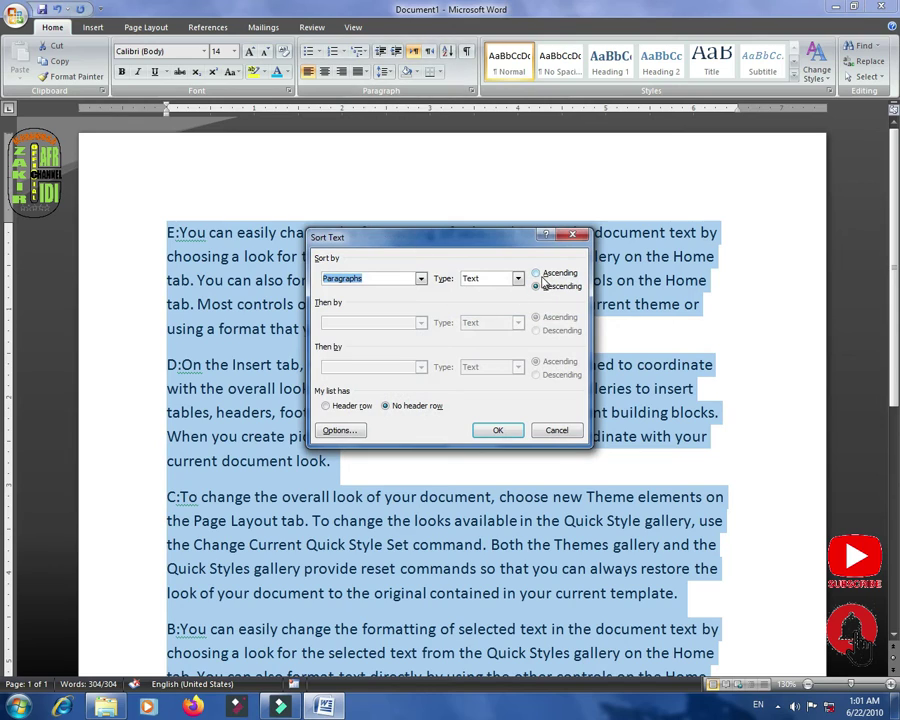
click(537, 273)
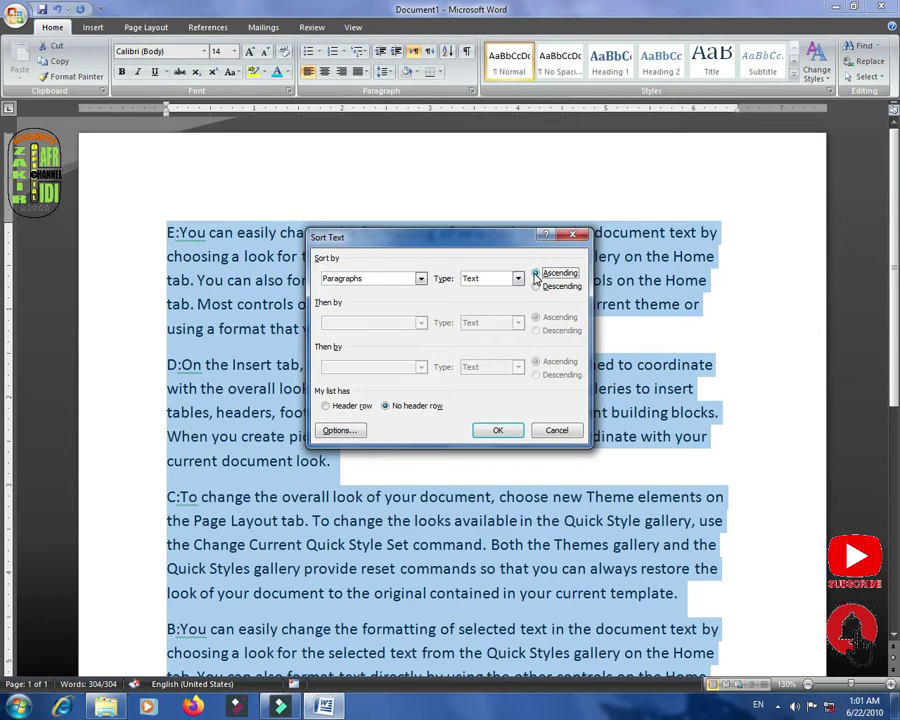
click(498, 433)
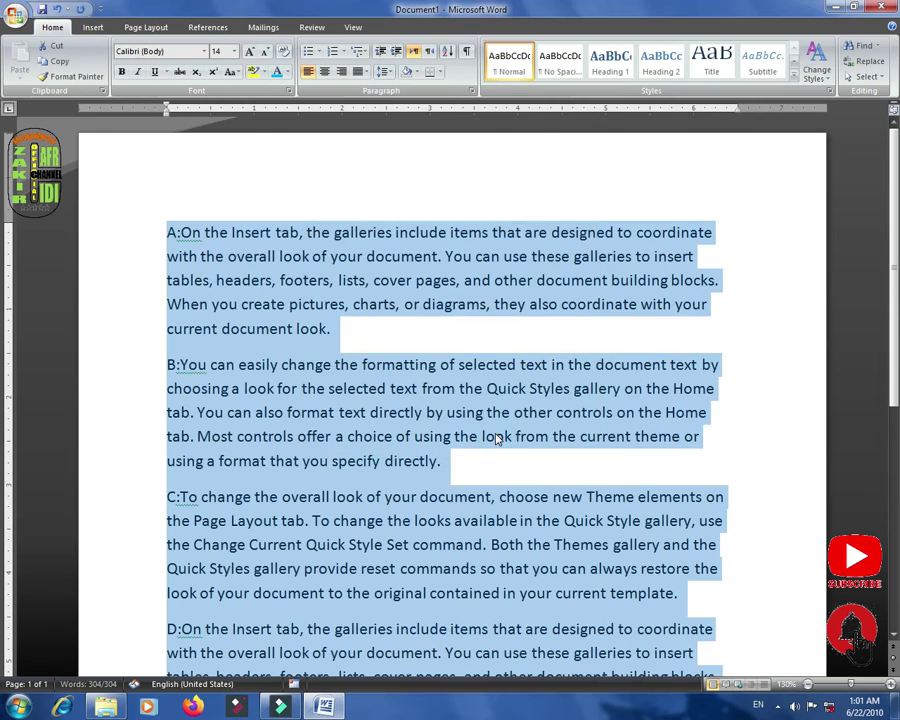
Enlarge the letter A that starts the first paragraph to font size 22
click(170, 234)
drag(170, 234, 177, 235)
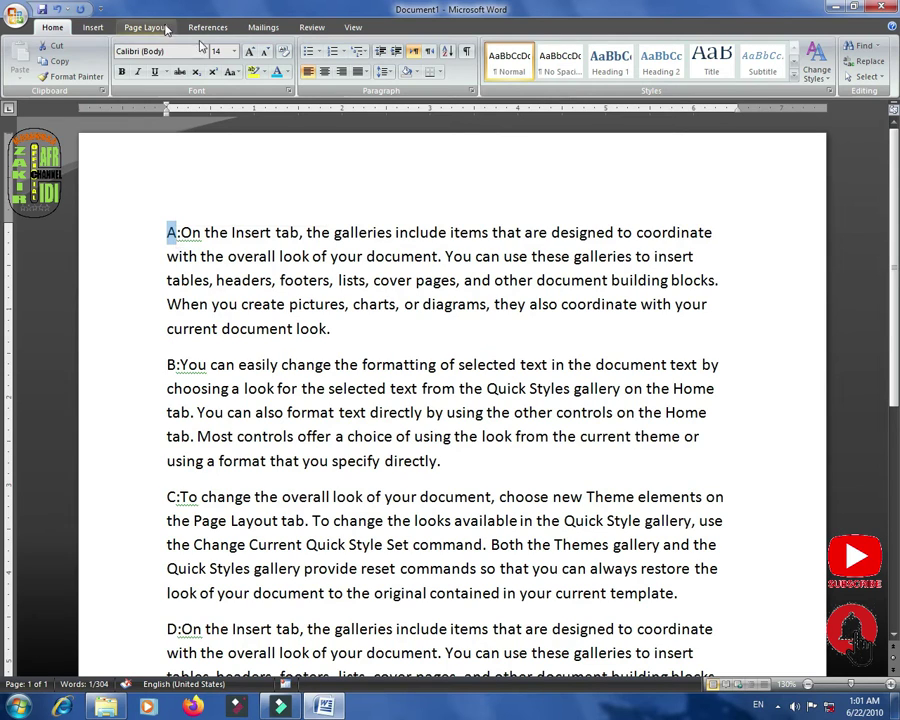
click(249, 52)
click(249, 52)
click(249, 52)
click(249, 52)
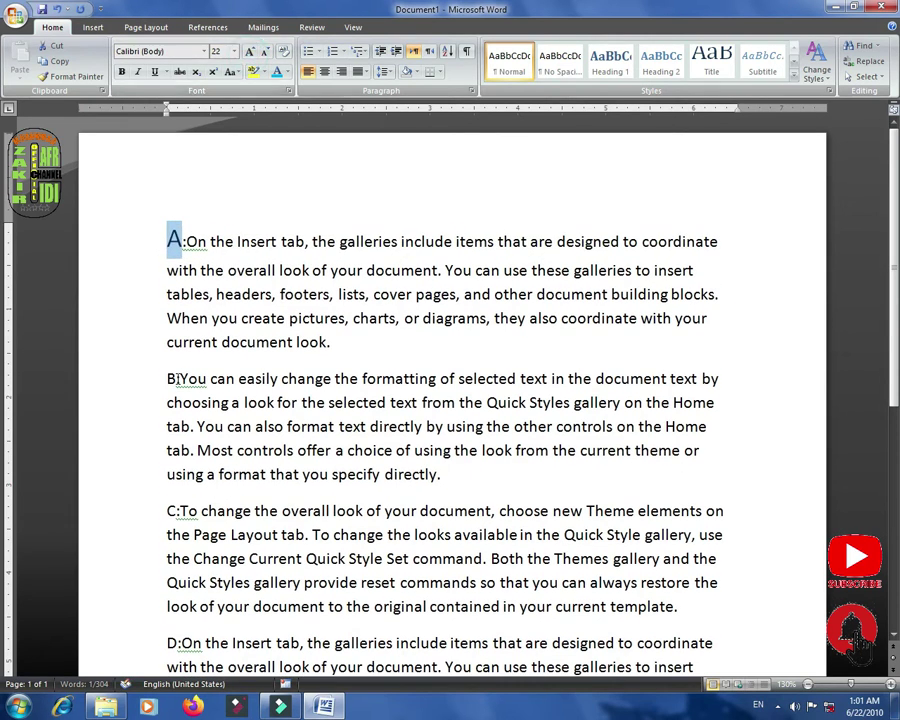
Enlarge the letter B that starts the second paragraph to font size 24
drag(167, 380, 177, 380)
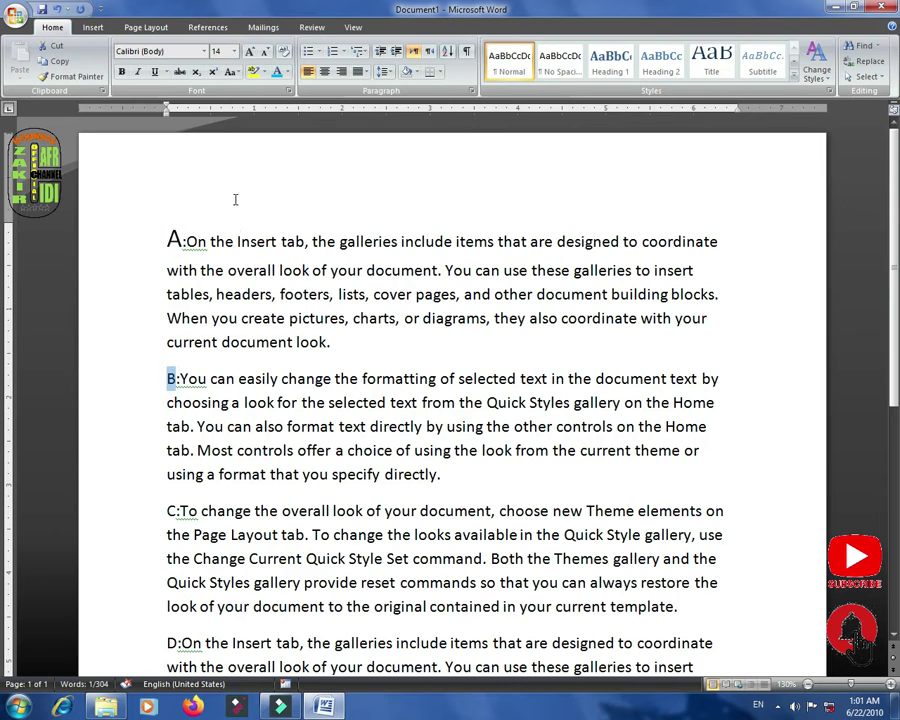
click(250, 52)
click(250, 52)
click(250, 52)
click(250, 52)
click(250, 52)
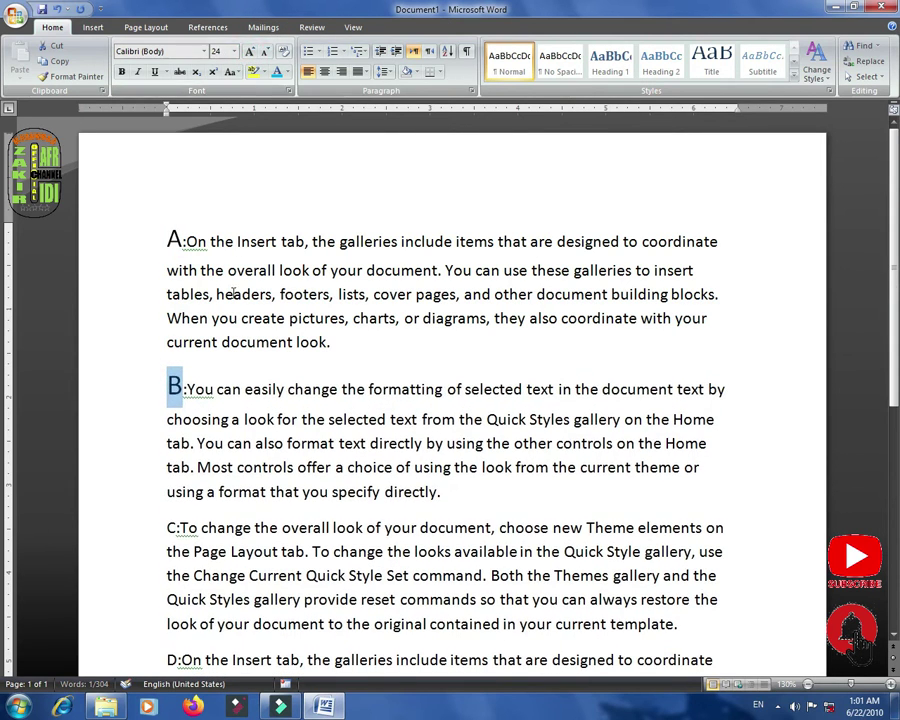
Enlarge the letter C that starts the third paragraph to font size 26
scroll(150, 400, down, 3)
drag(166, 351, 177, 351)
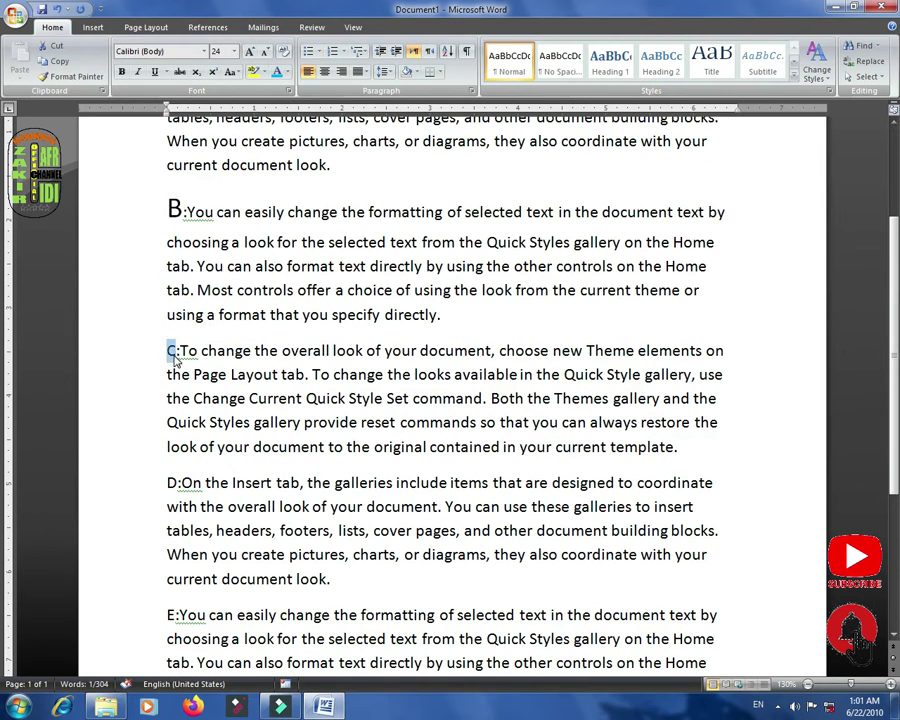
click(250, 52)
click(250, 52)
click(250, 52)
click(250, 52)
click(250, 52)
click(250, 52)
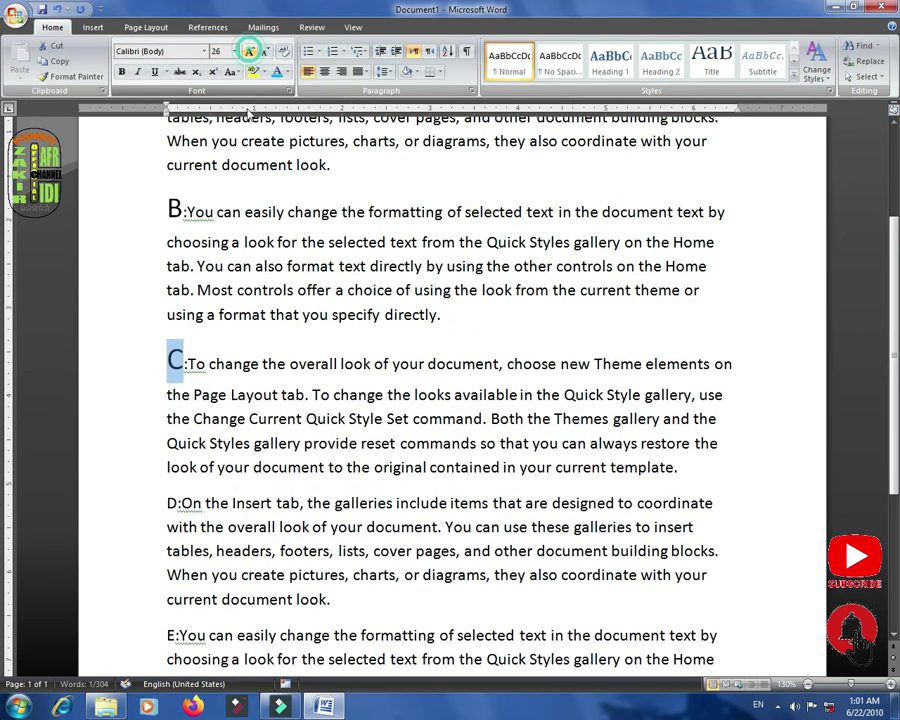
Enlarge the letter D that starts the fourth paragraph to font size 22
scroll(241, 301, down, 3)
drag(166, 283, 177, 283)
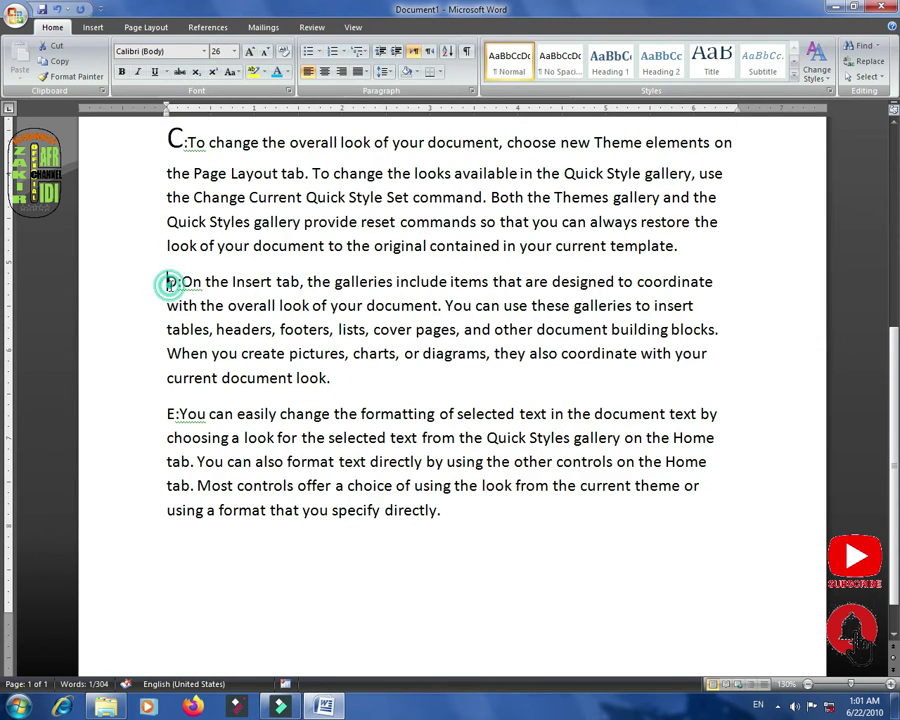
click(250, 52)
click(250, 52)
click(250, 52)
click(250, 52)
click(250, 52)
click(250, 52)
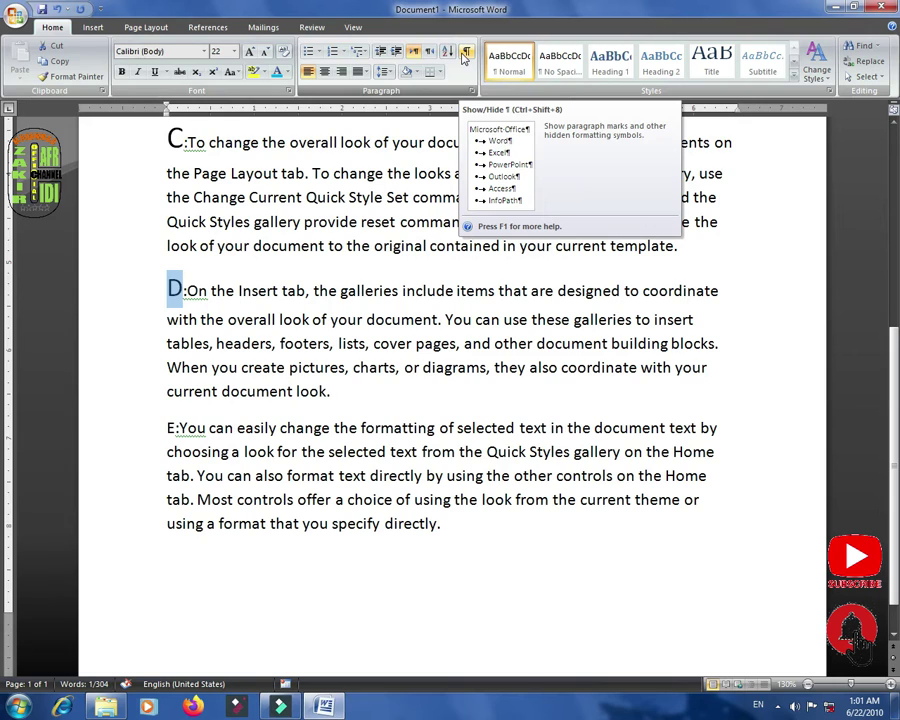
Enlarge the letter E that starts the fifth paragraph to font size 20
click(174, 441)
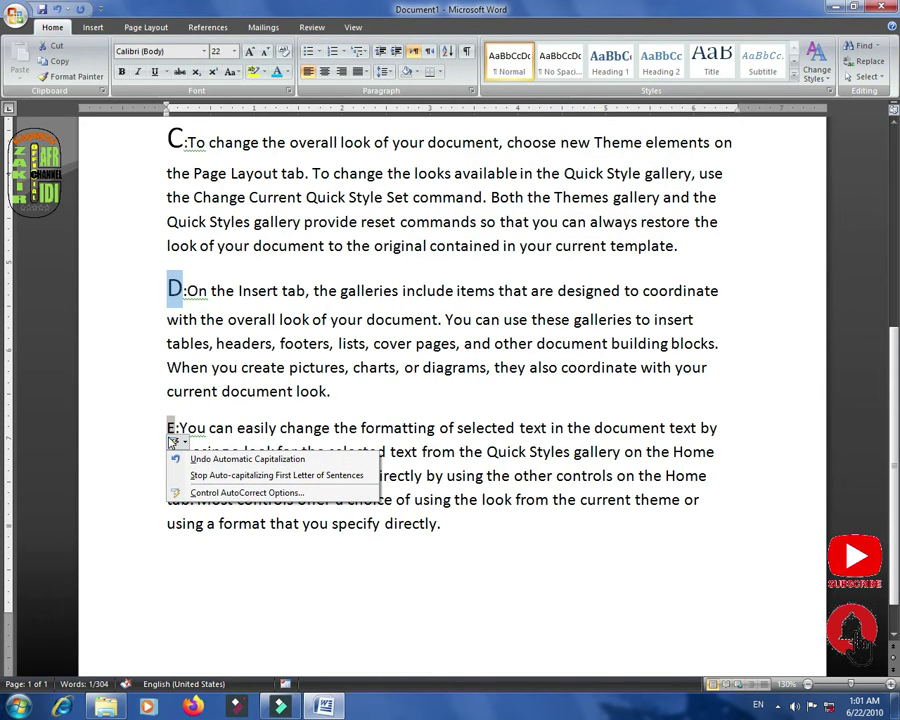
click(165, 426)
drag(165, 426, 176, 427)
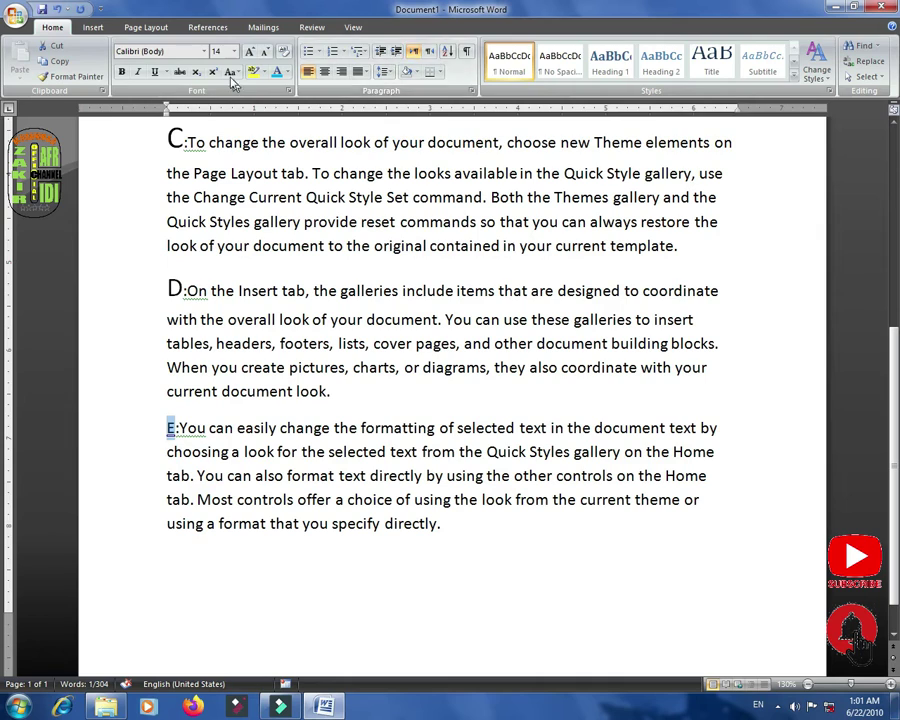
click(250, 51)
click(250, 51)
click(250, 51)
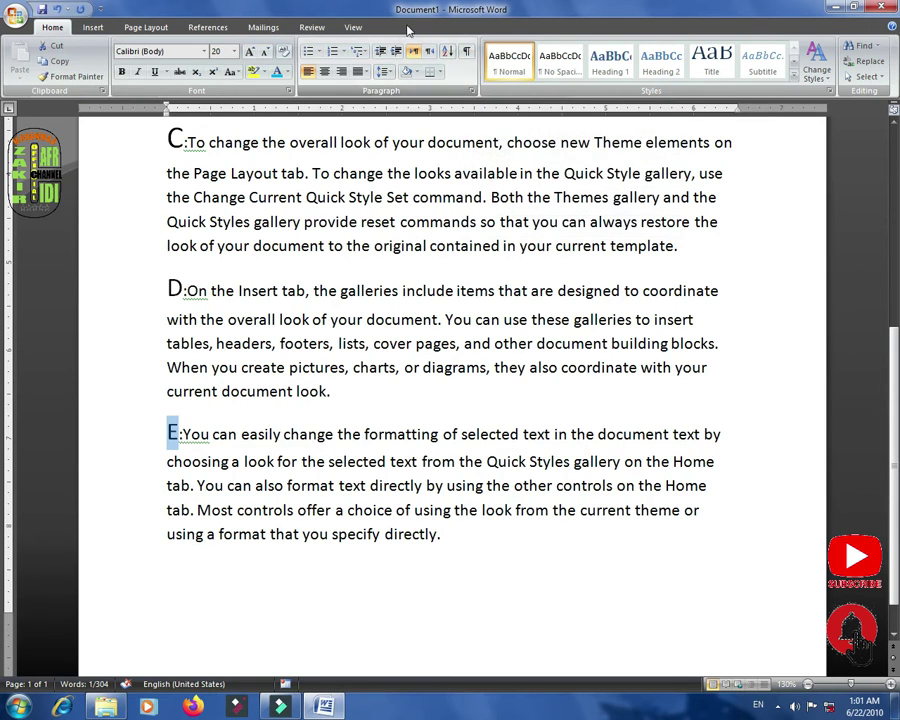
Show the paragraph marks and other hidden formatting symbols, and inspect the mark that ends paragraph C
scroll(337, 197, up, 5)
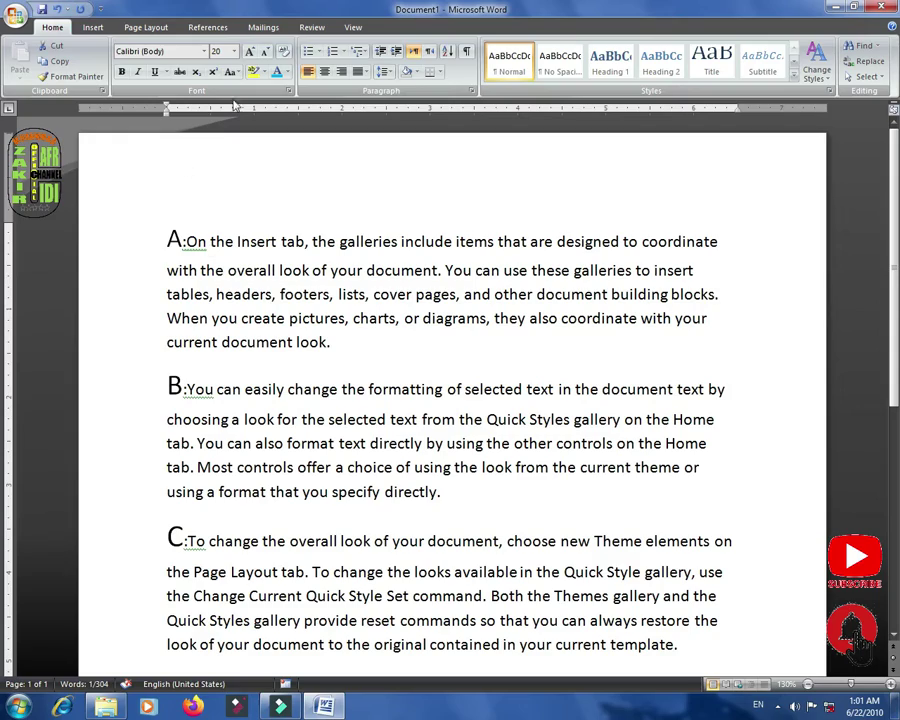
click(466, 52)
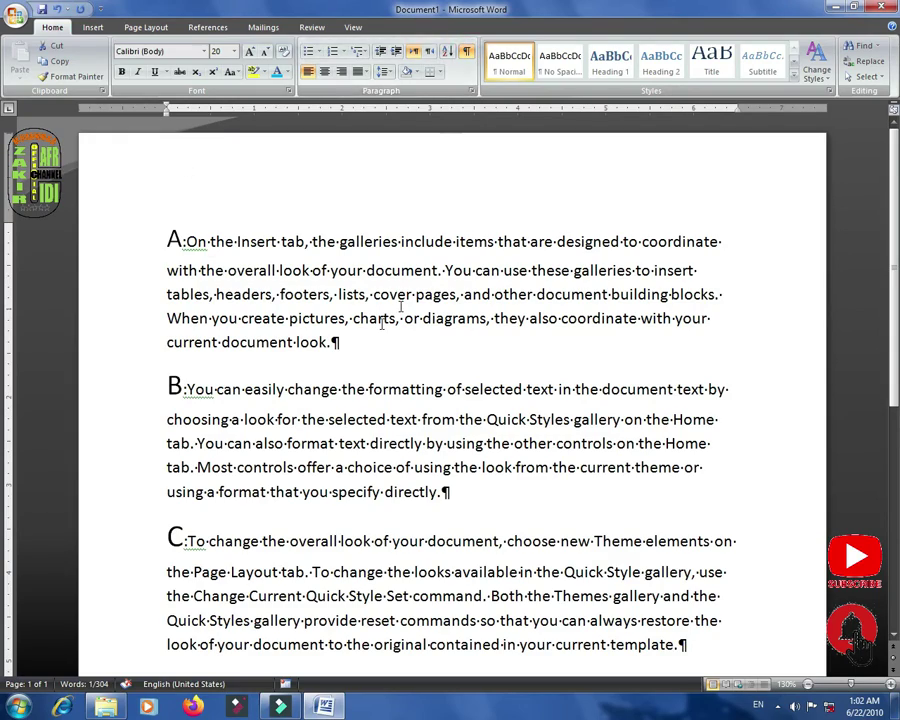
scroll(352, 354, down, 6)
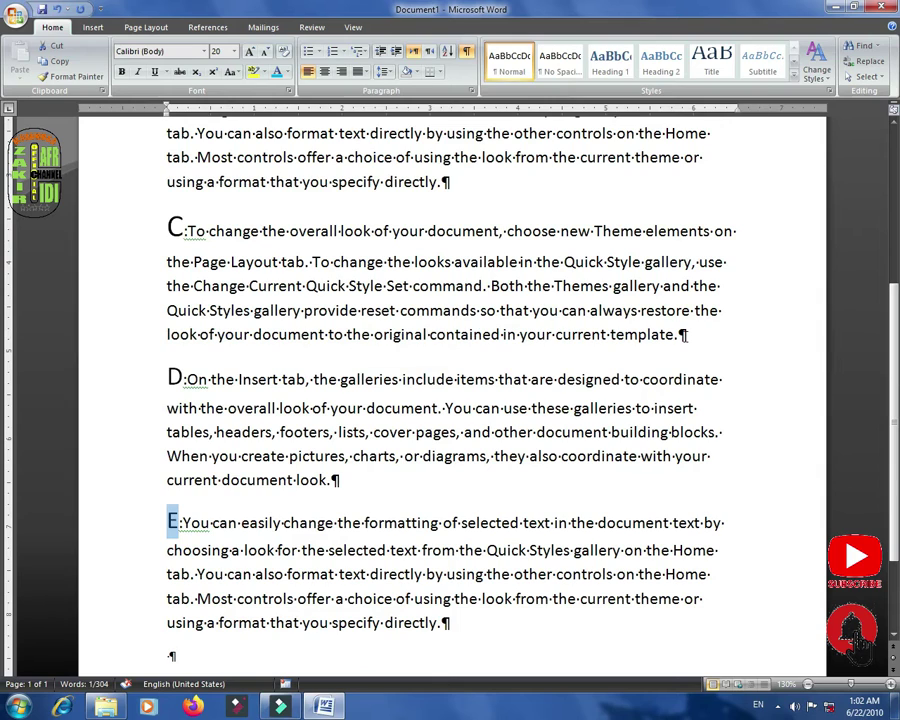
click(683, 334)
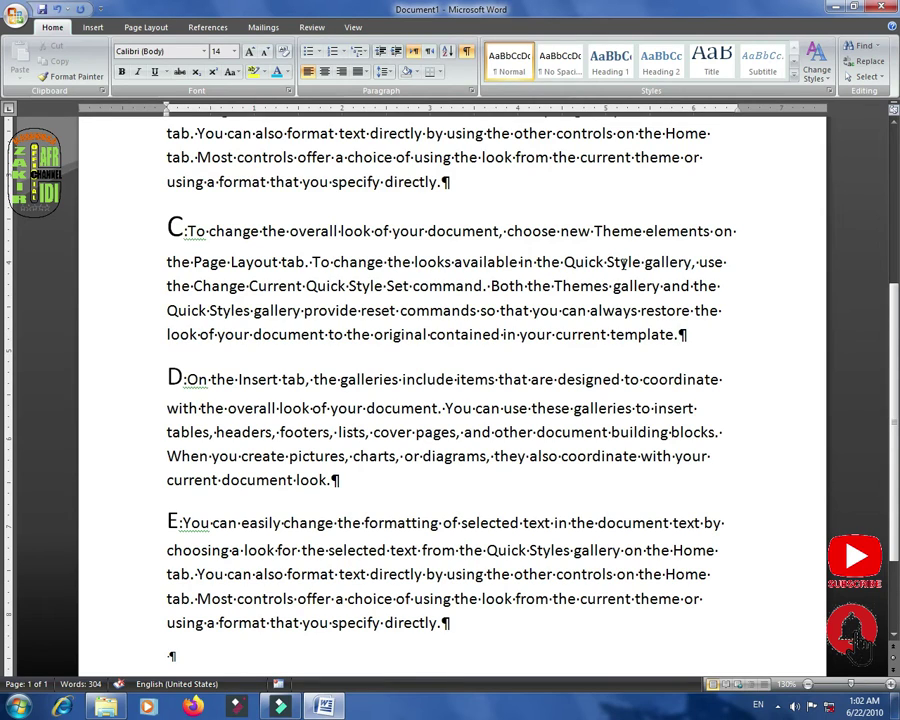
Split paragraph C into two paragraphs after "in the Quick", highlight both parts' paragraph marks, and hide the formatting symbols
click(604, 262)
key(Return)
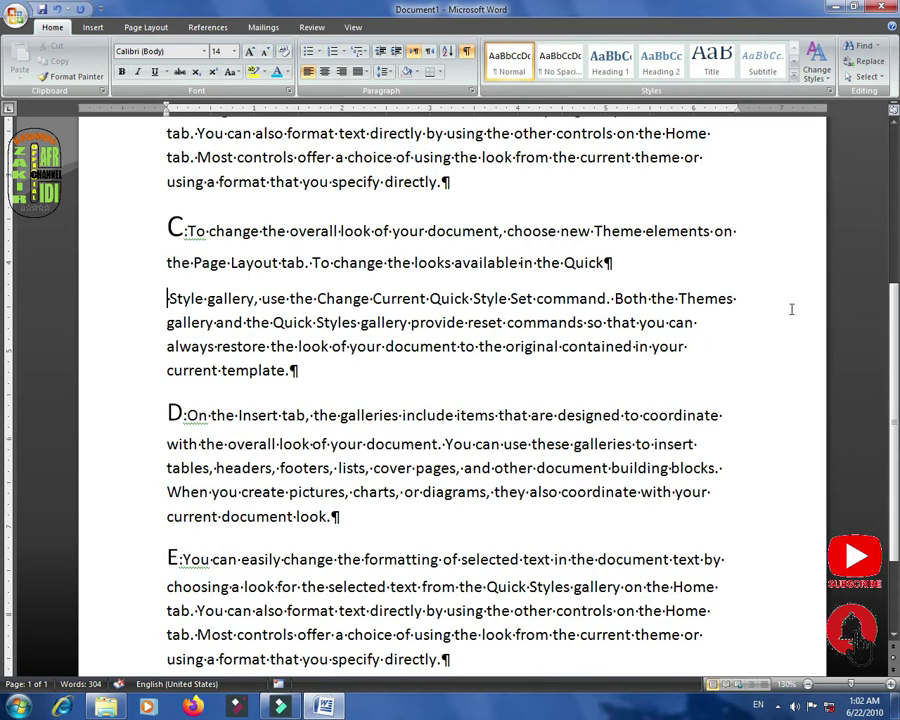
drag(604, 263, 612, 265)
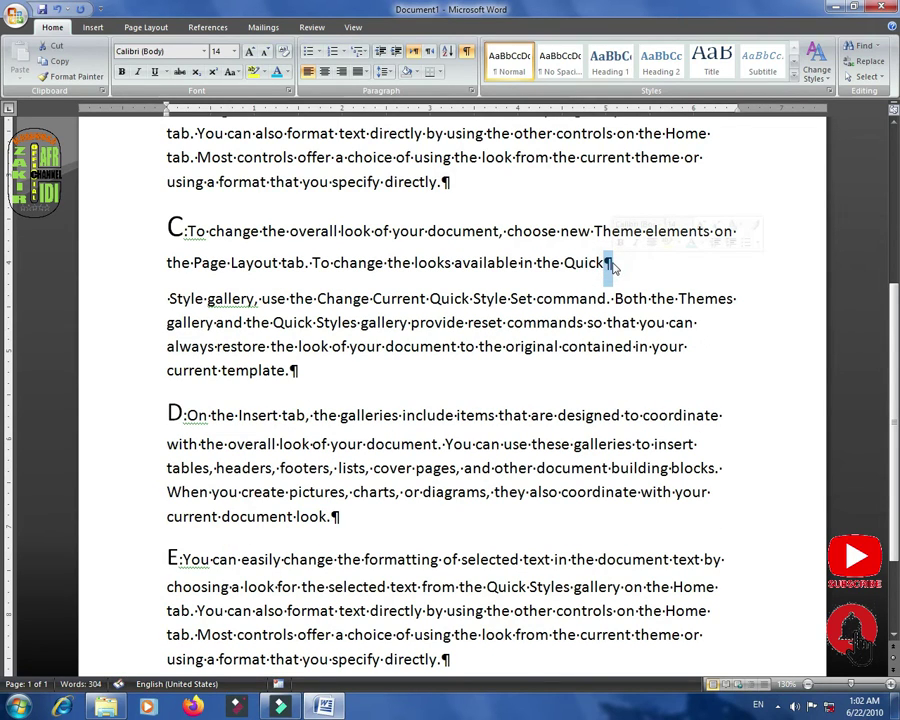
drag(289, 370, 298, 370)
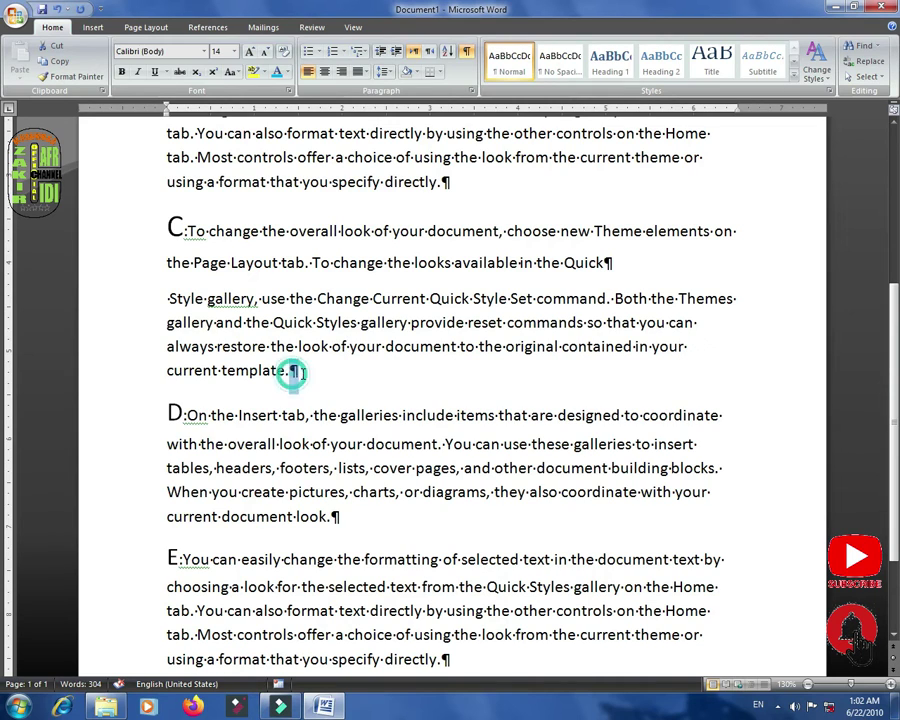
click(466, 52)
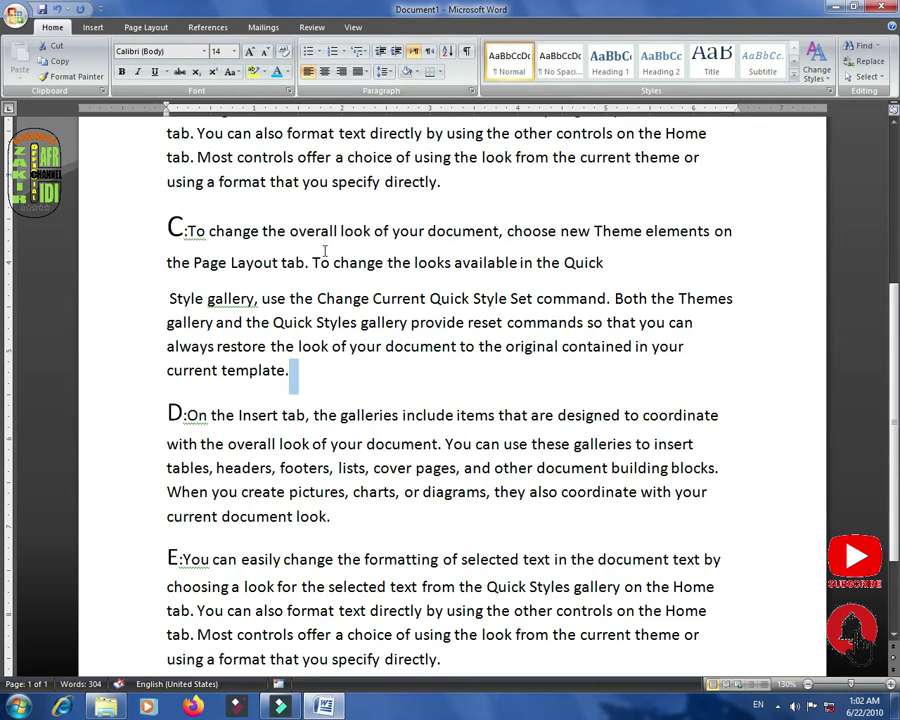
Center the whole of paragraph A, and change its alignment to right
scroll(323, 257, up, 5)
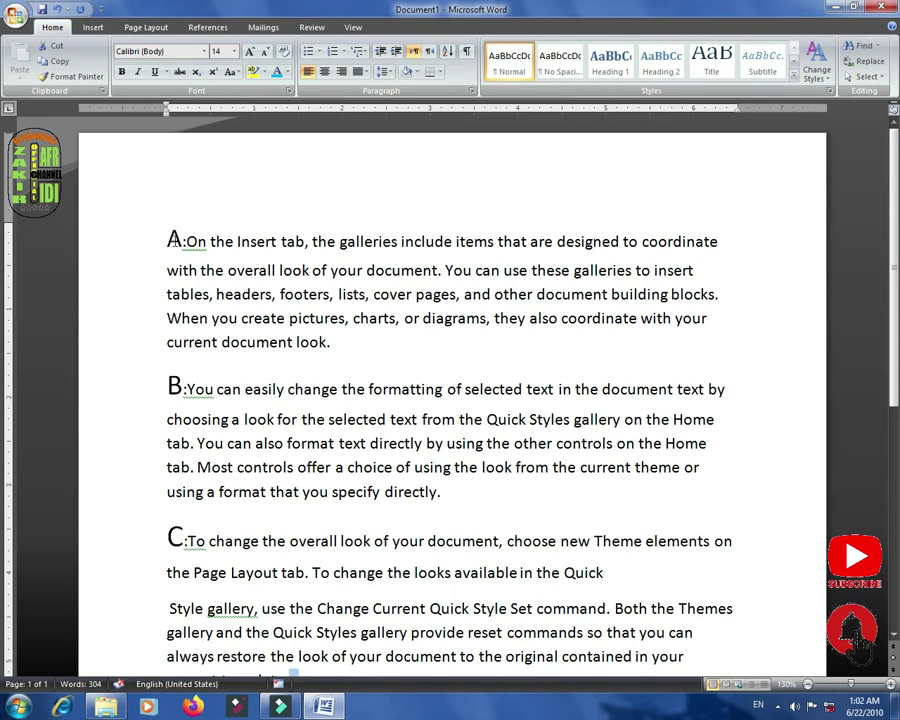
drag(168, 241, 343, 302)
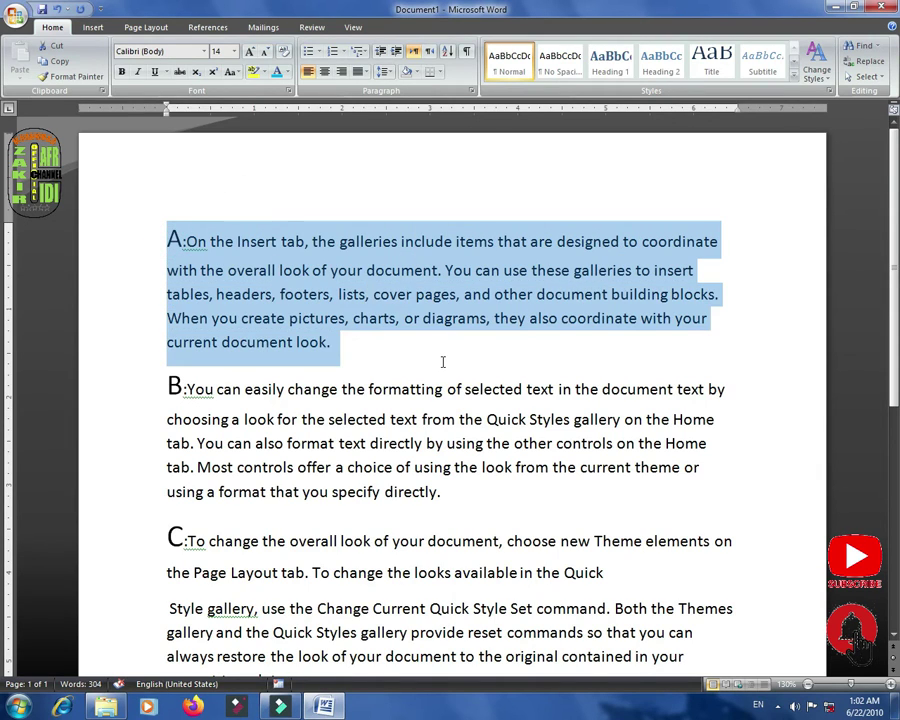
click(197, 241)
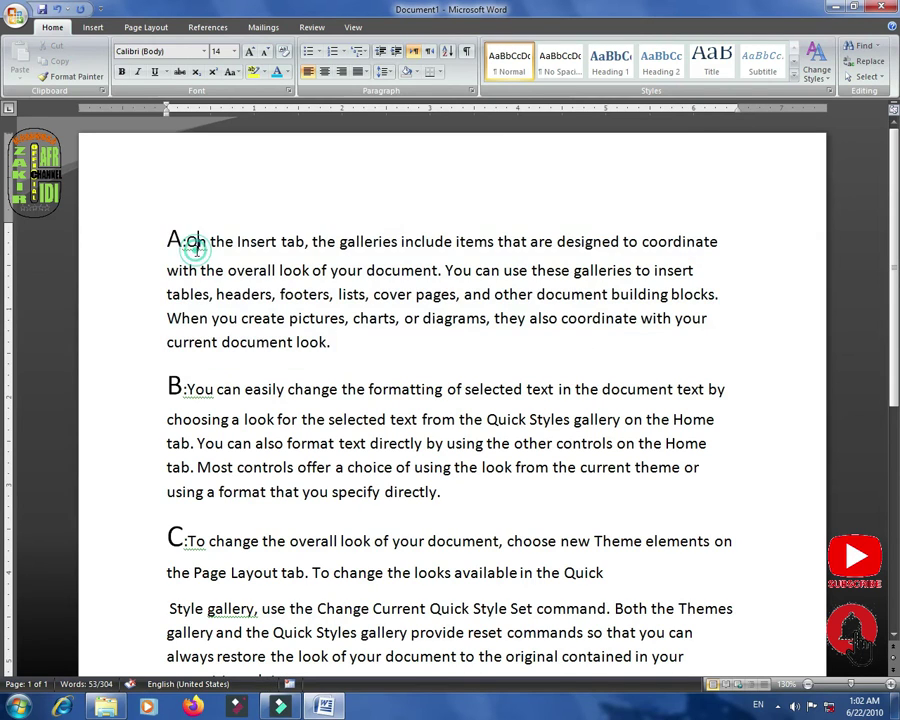
drag(165, 243, 337, 354)
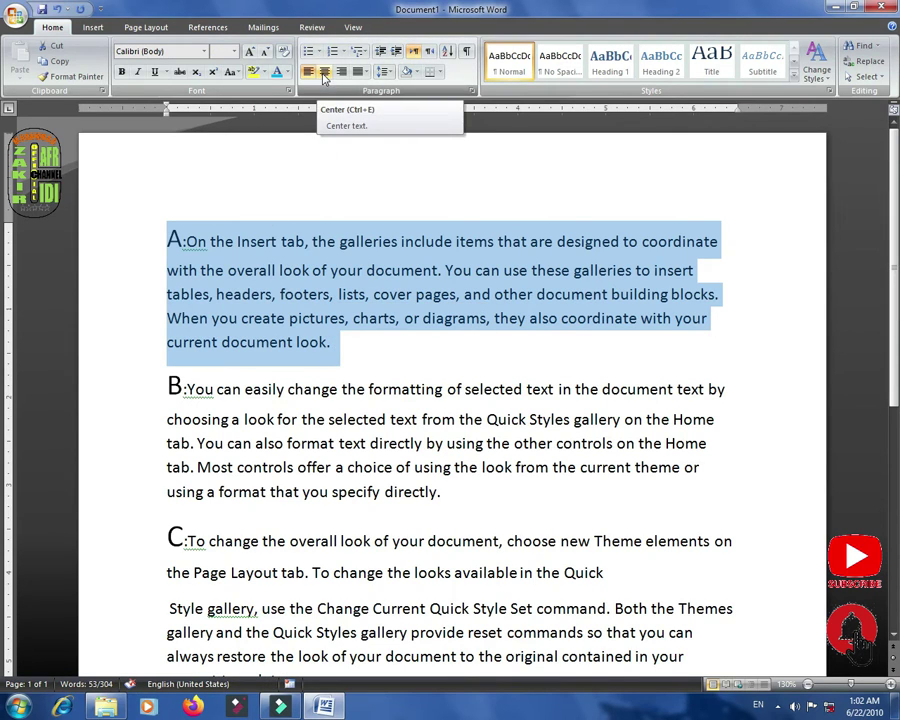
click(325, 74)
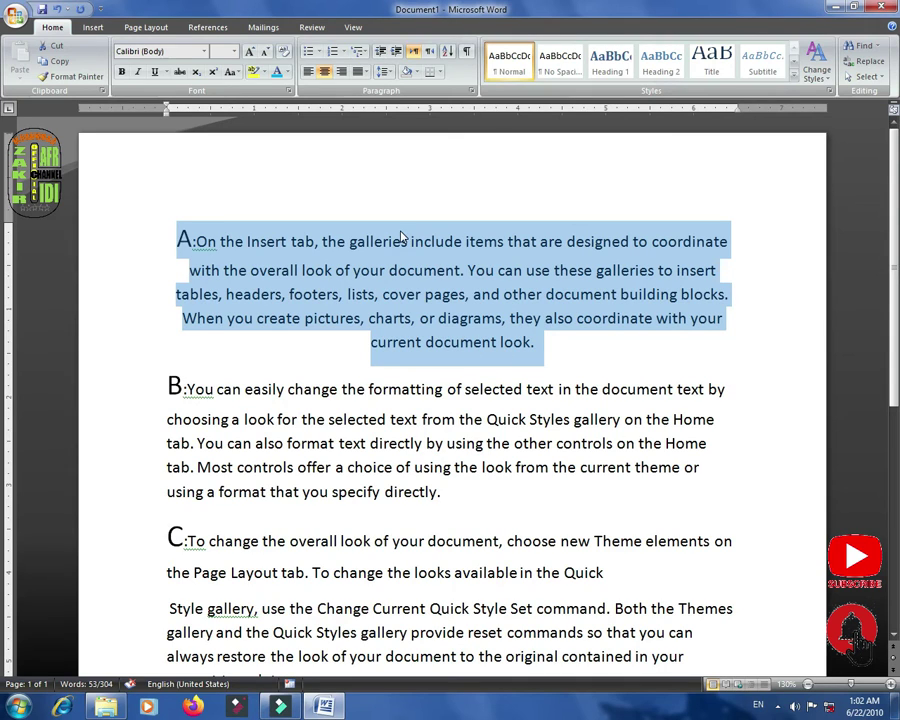
click(342, 76)
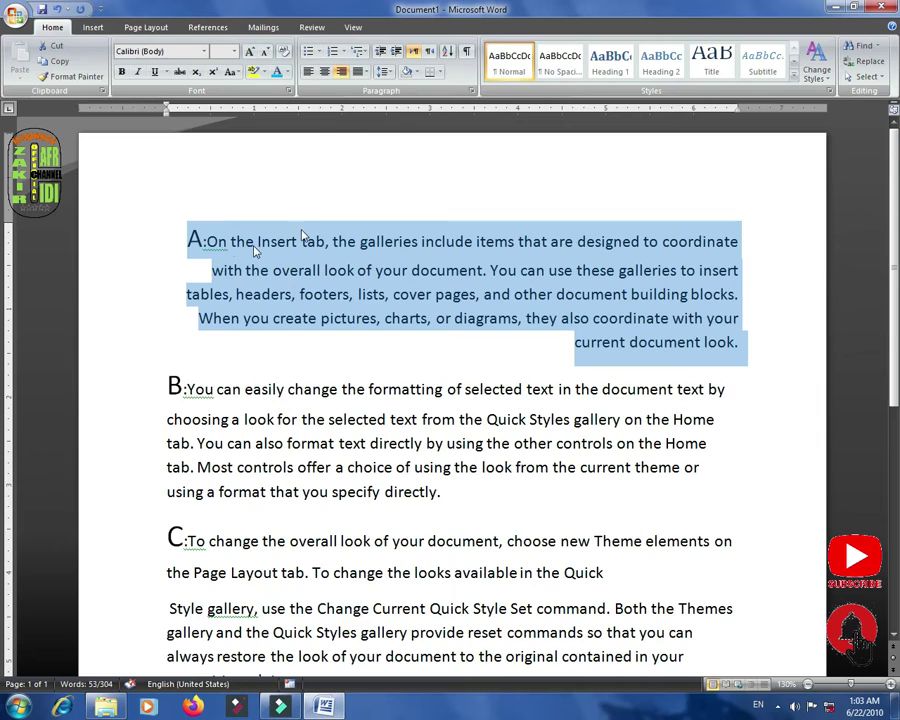
click(264, 351)
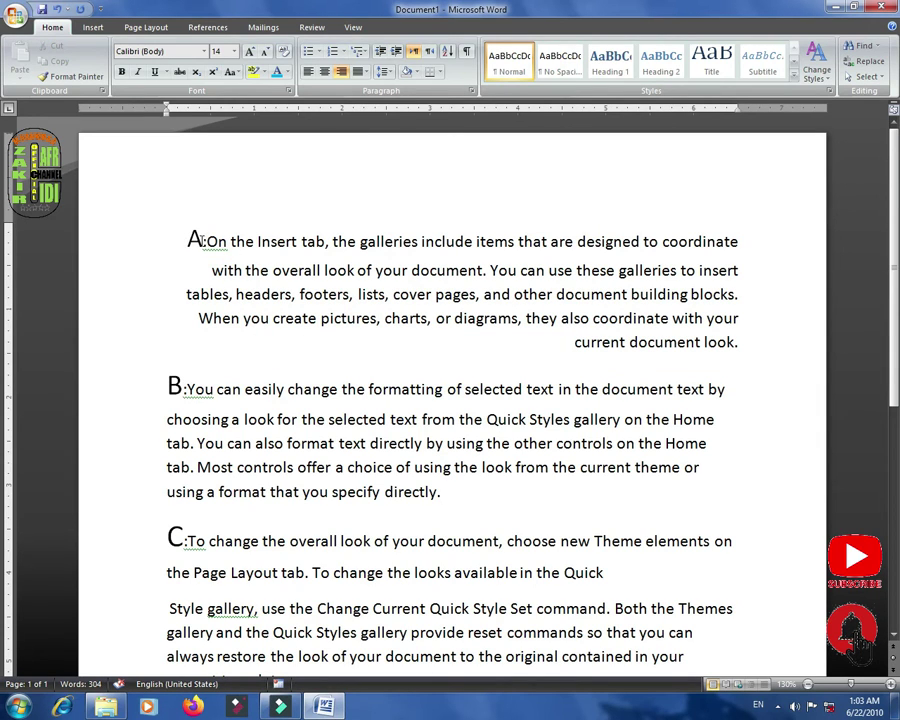
Set the alignment of the whole of paragraph A to Justify
drag(190, 241, 753, 348)
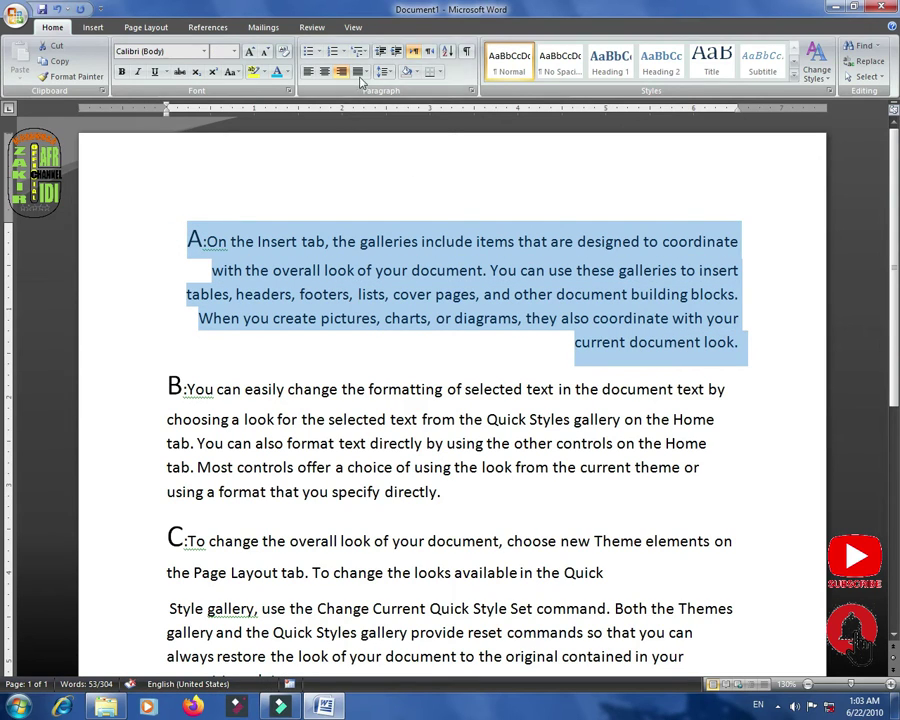
click(366, 72)
click(387, 91)
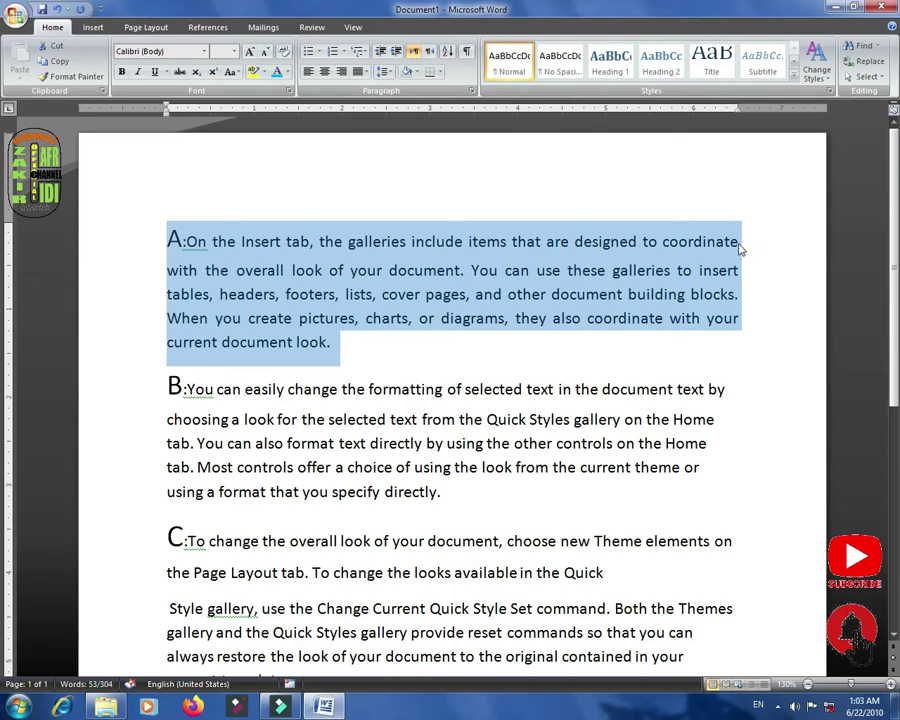
Insert a long unbroken run of the filler letters j, k and g after "diagrams," in the justified paragraph A
click(510, 320)
text(jkgkgkgkjjg)
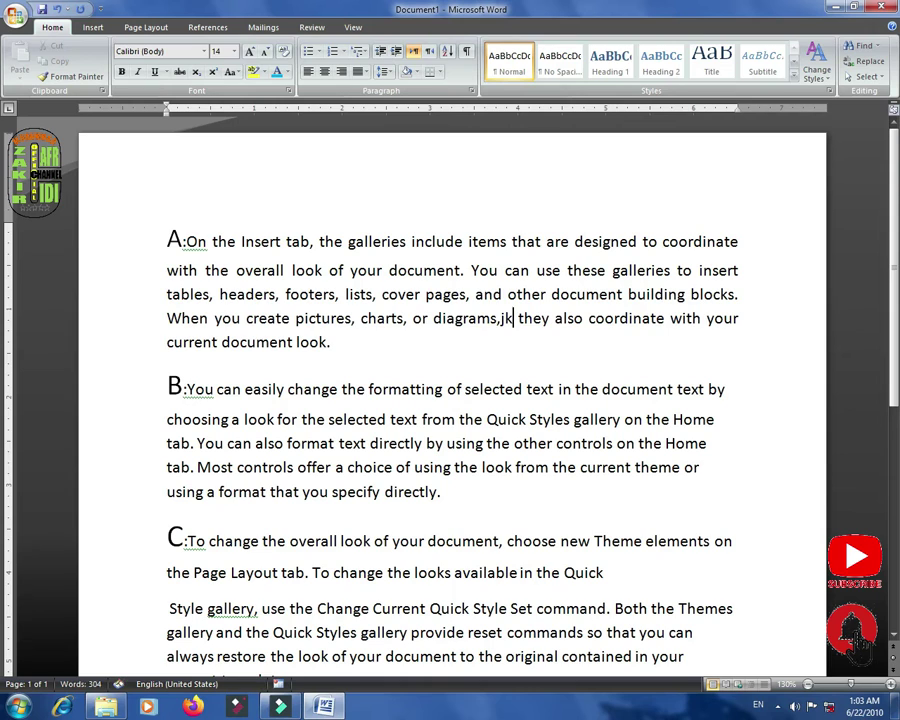
text(kgkgkjjgkgkgkgkgkg)
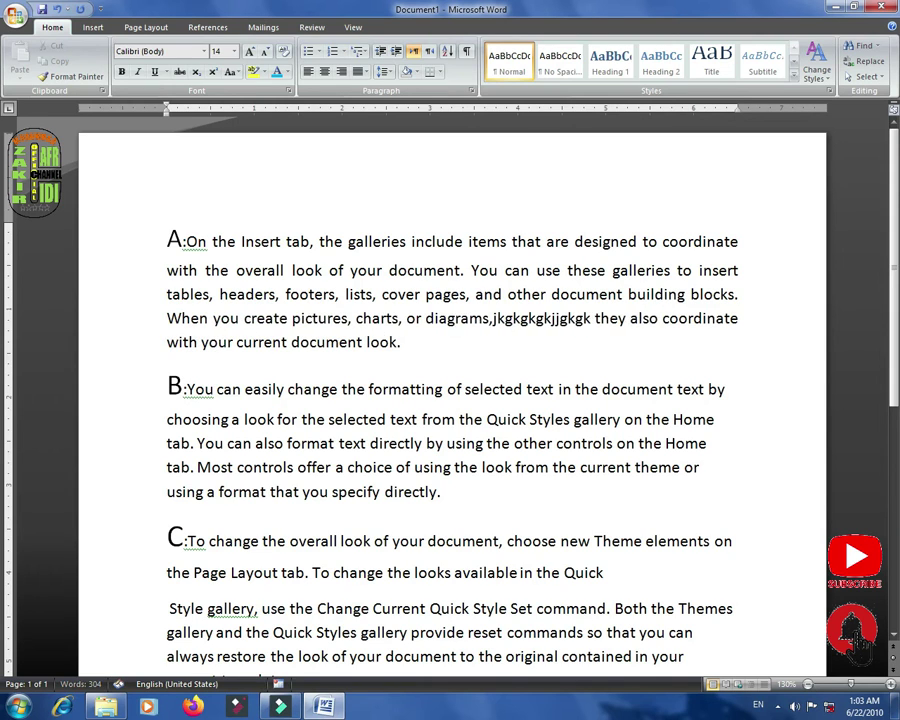
text(kgkgkg)
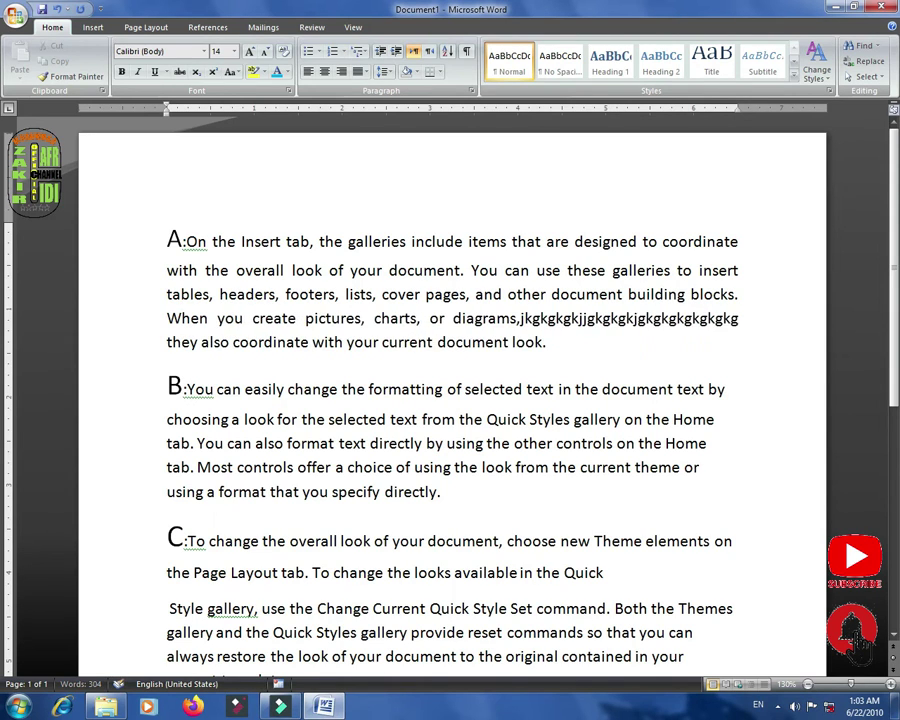
text(kjkjkjgkjgkjkg)
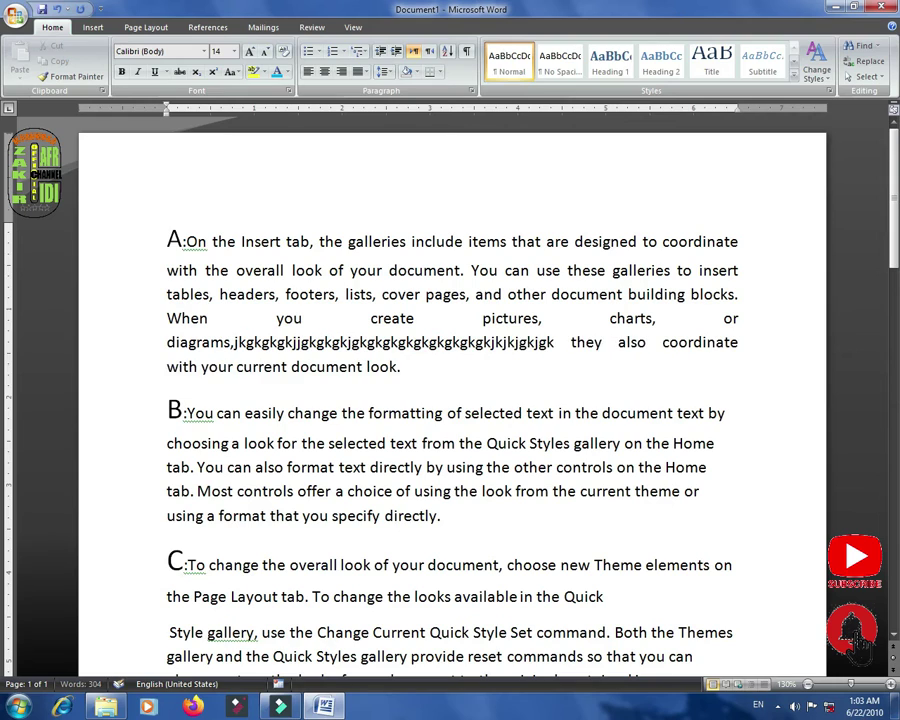
text(kkjjjjjjjj)
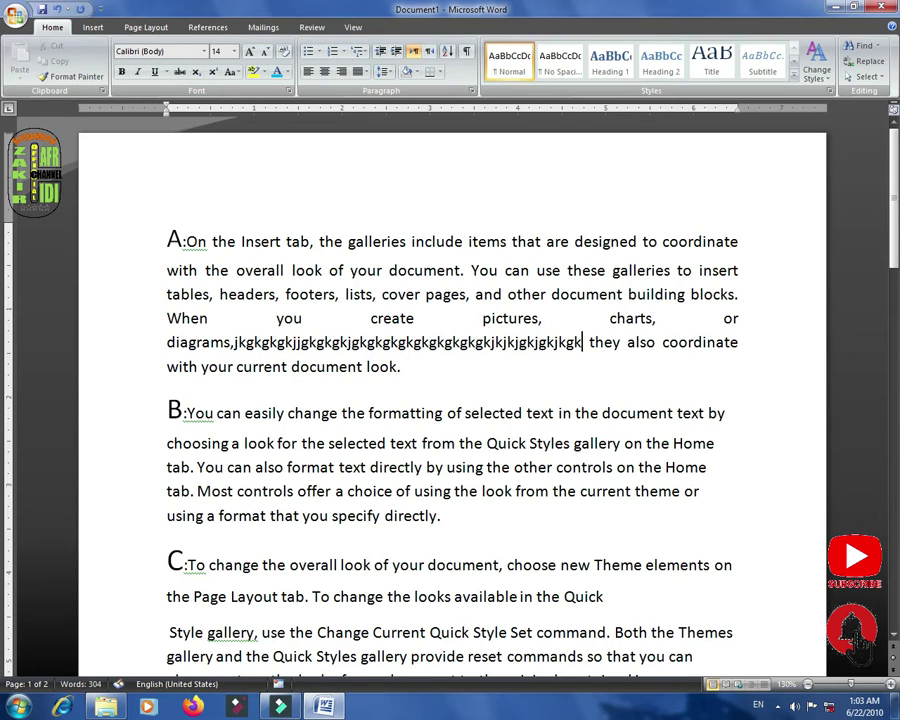
text(jjjjjjjjjjjjjjjjjjjjjjjjjjjjjjjjjj)
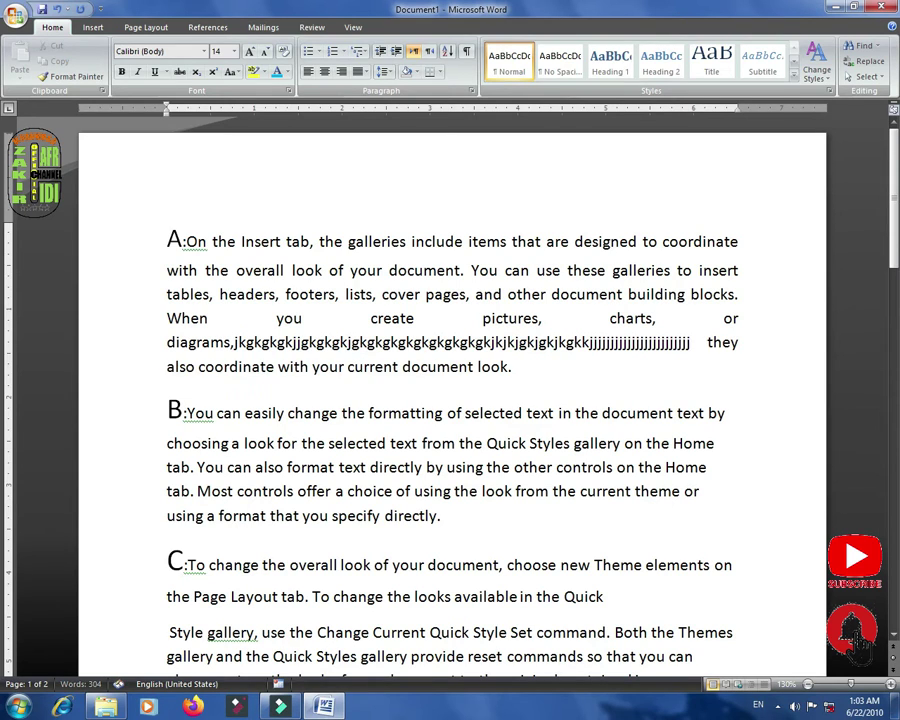
text(jjjjjjjjjjjjjjjjjjjjjjjjjjjjj)
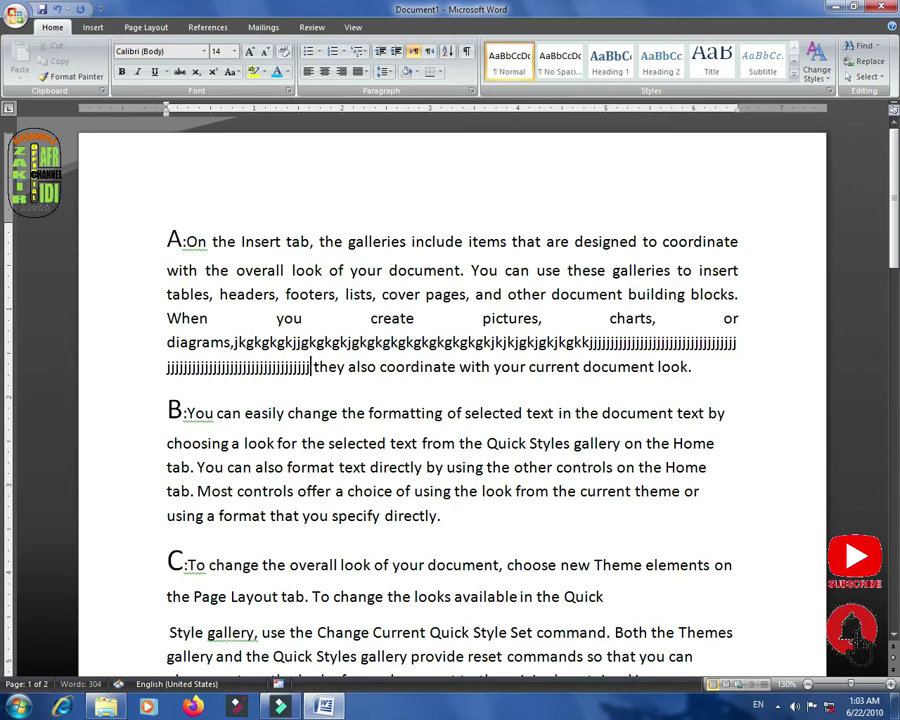
text(jjjjjjjjjj)
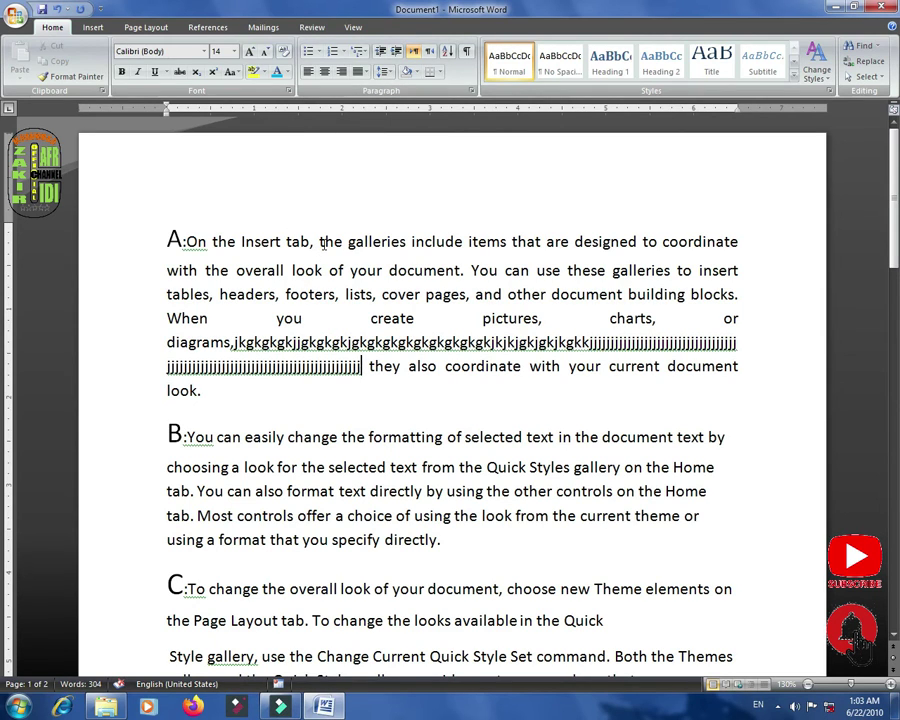
Delete all text in the document and generate five paragraphs of sample text with =rand(5)
key(ctrl+a)
key(Delete)
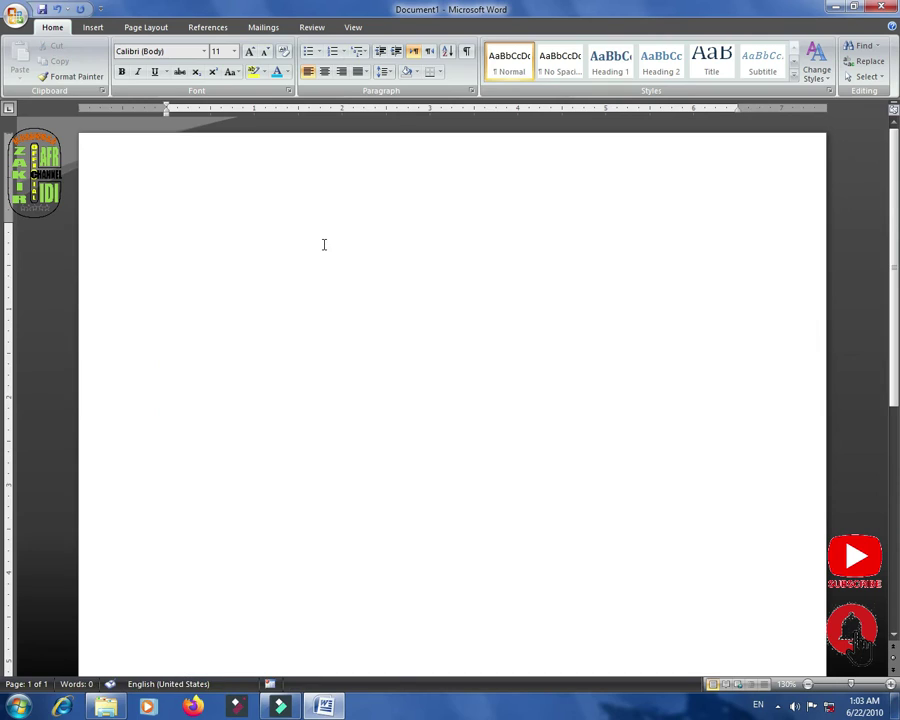
text(=rand(5))
key(Return)
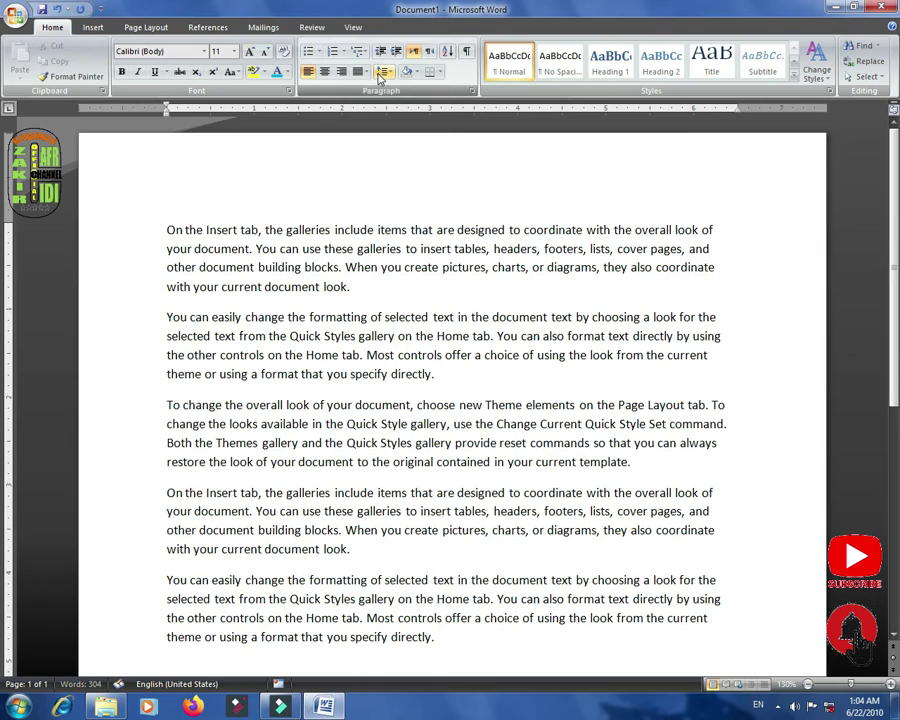
click(368, 75)
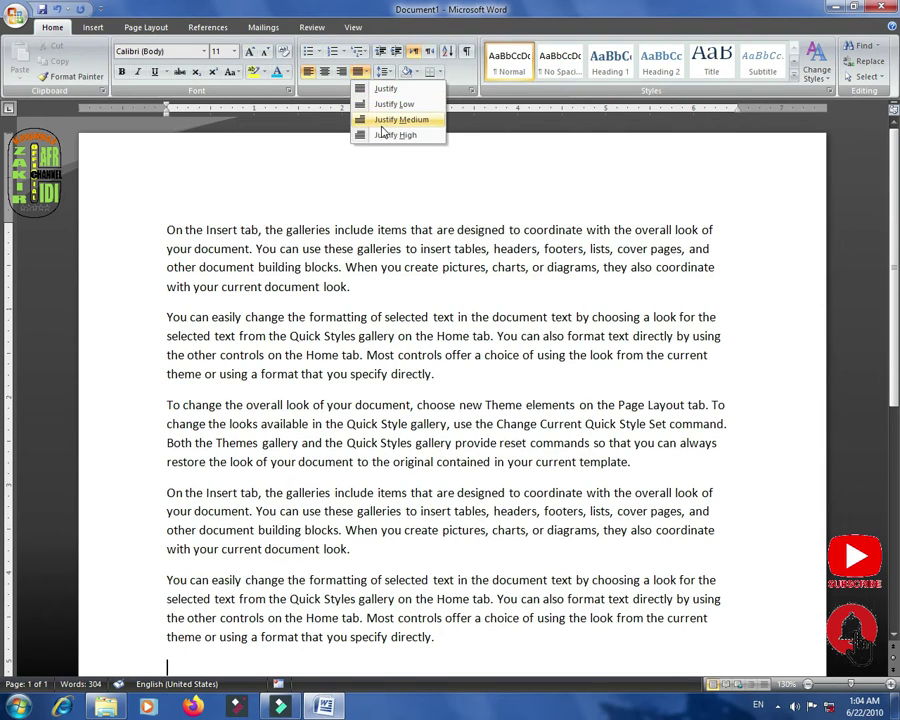
click(170, 231)
drag(167, 231, 352, 289)
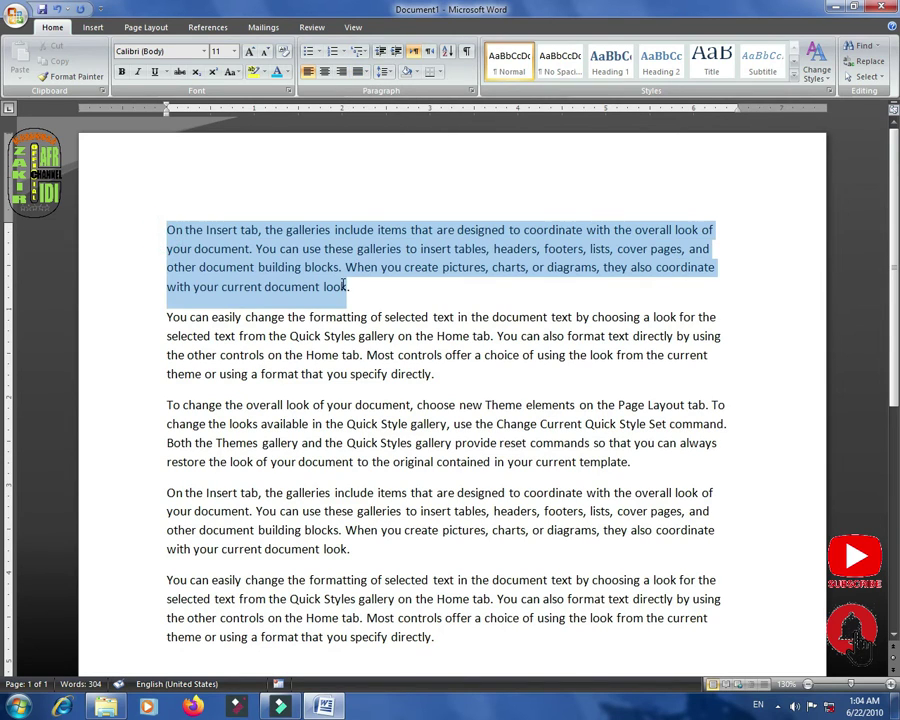
click(367, 72)
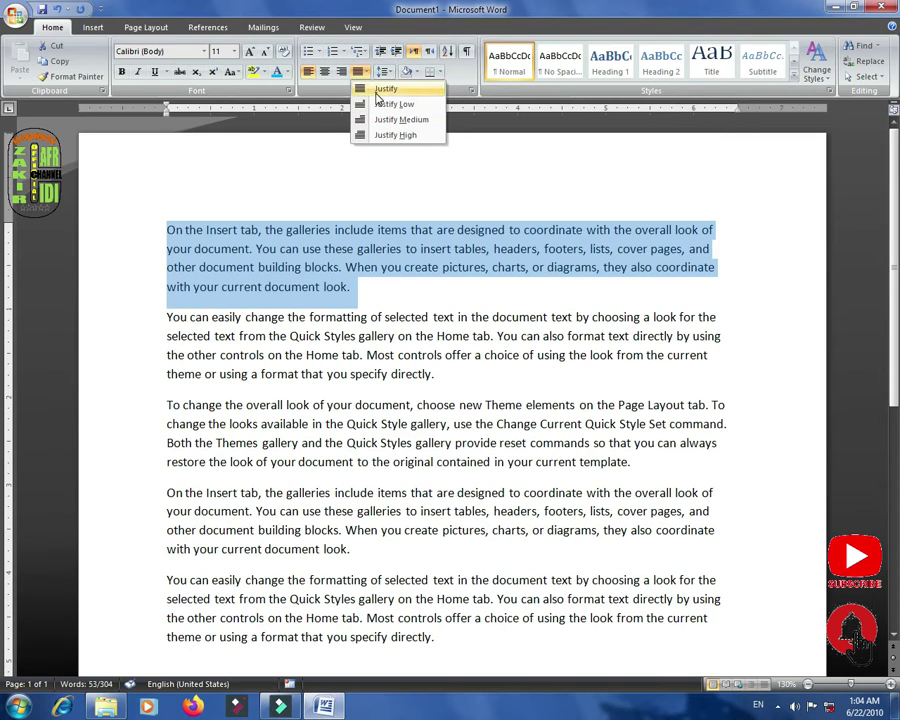
click(495, 158)
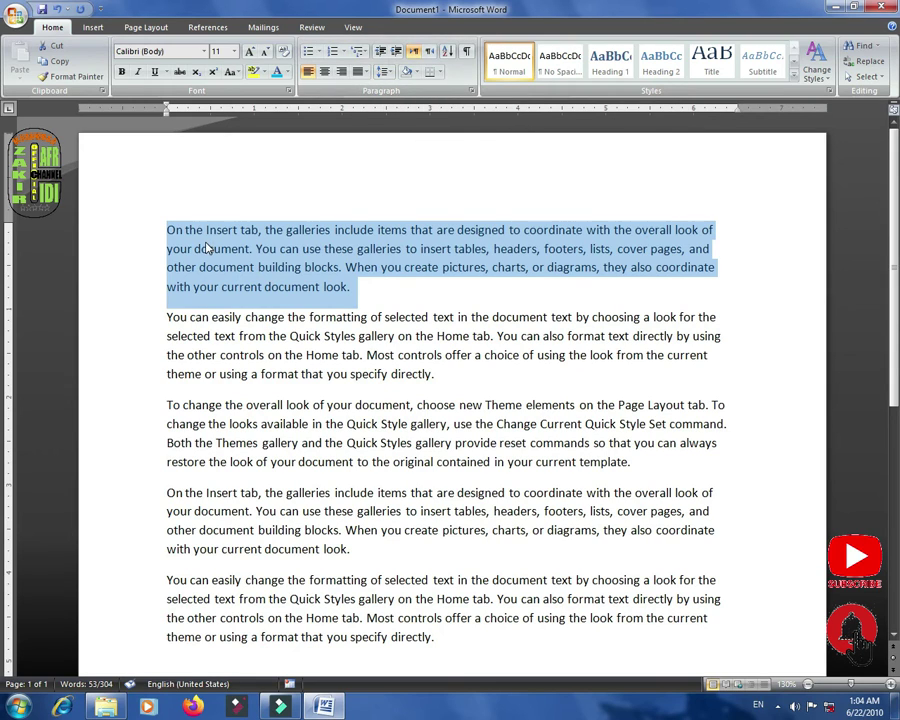
click(193, 287)
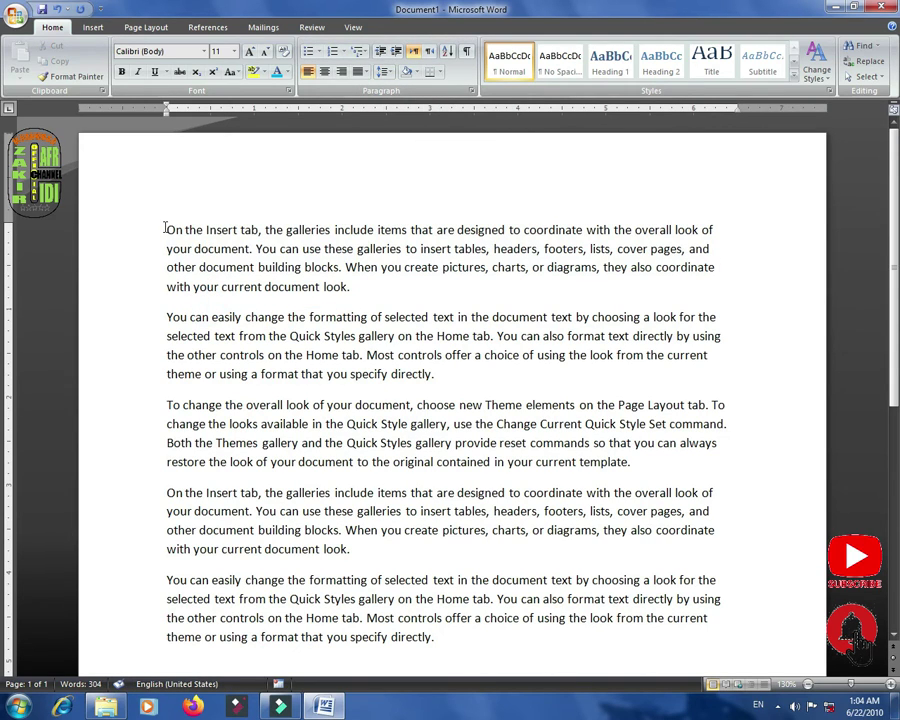
drag(165, 229, 205, 231)
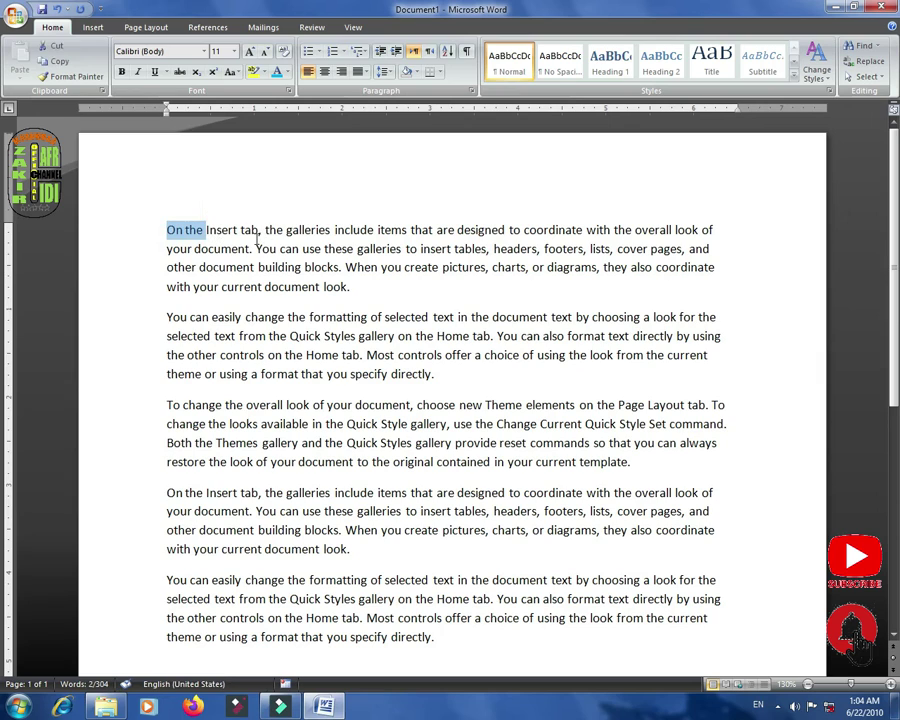
drag(231, 241, 288, 239)
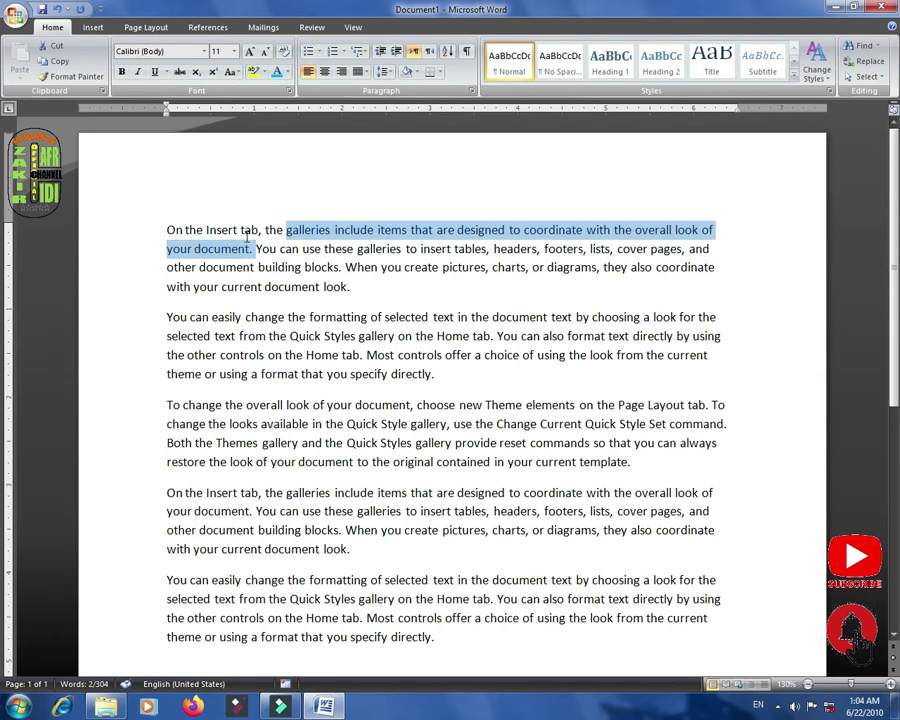
click(225, 238)
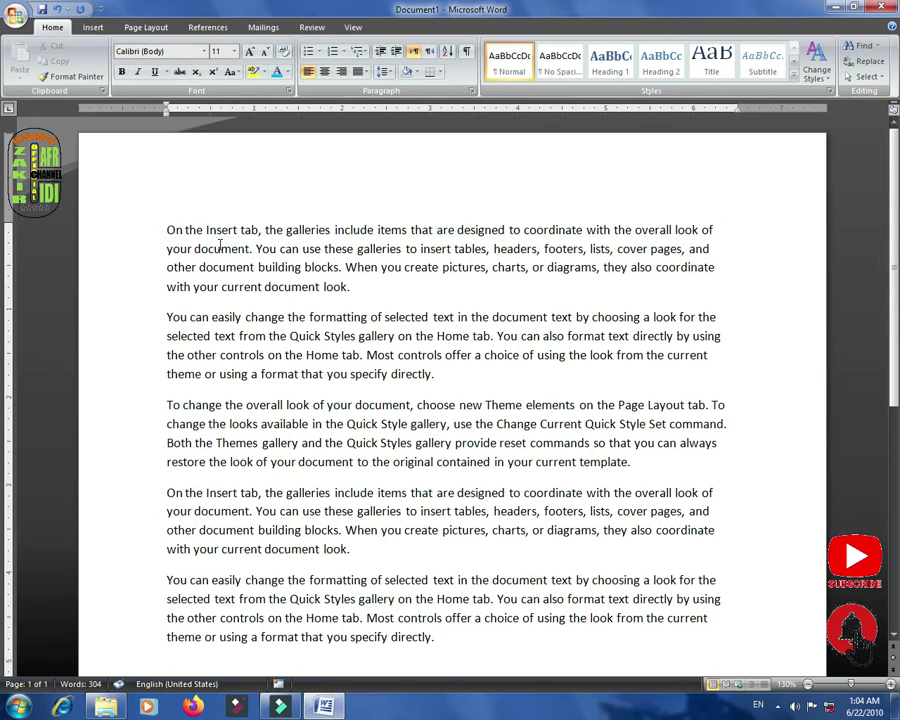
drag(205, 246, 265, 230)
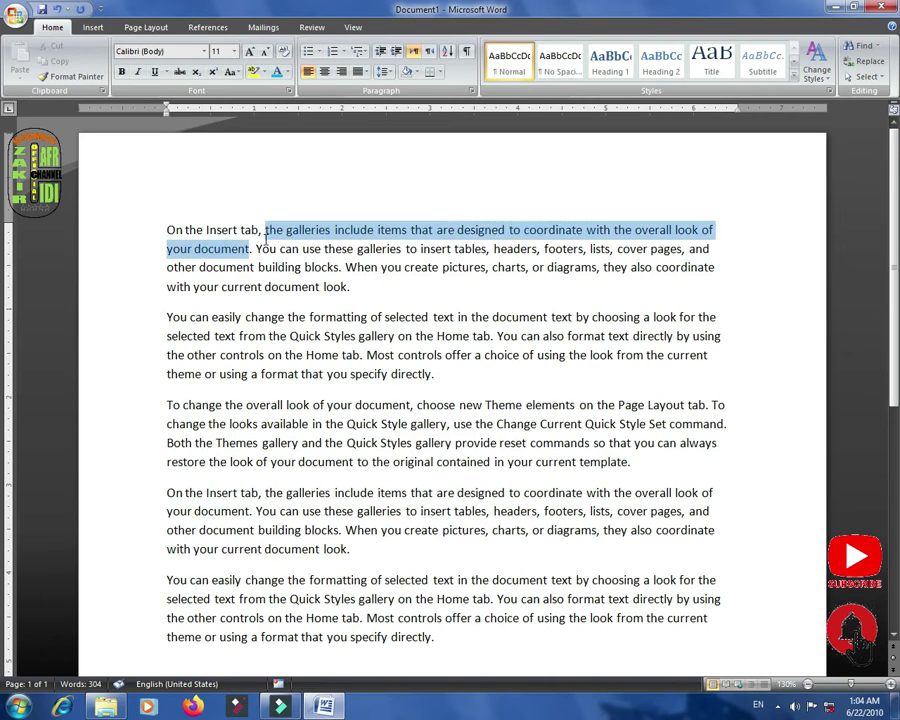
click(352, 288)
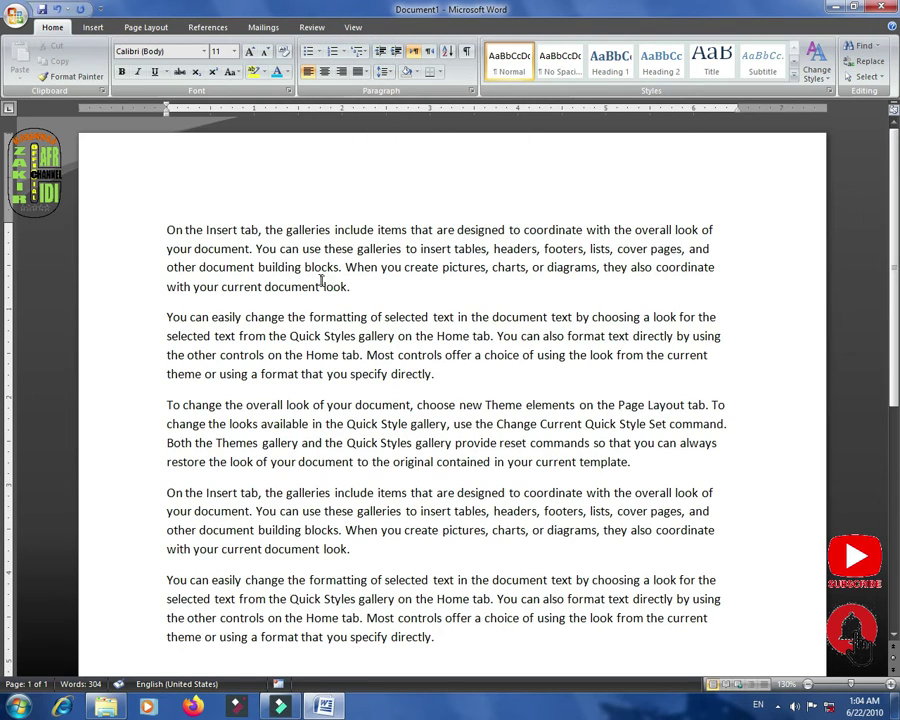
Set the line spacing of the whole first paragraph to 3.0
drag(356, 287, 169, 231)
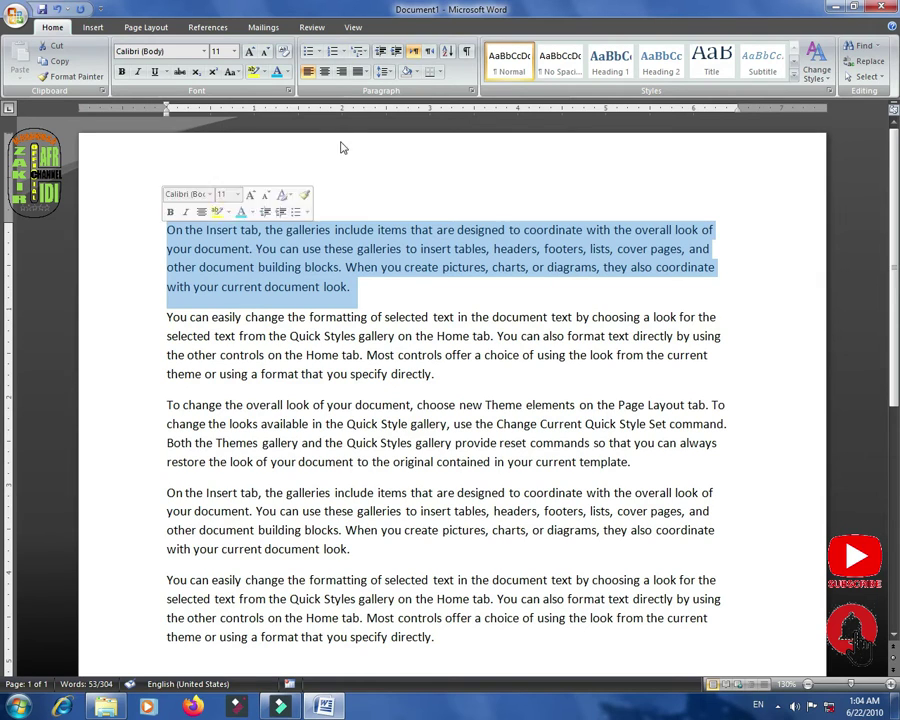
click(386, 73)
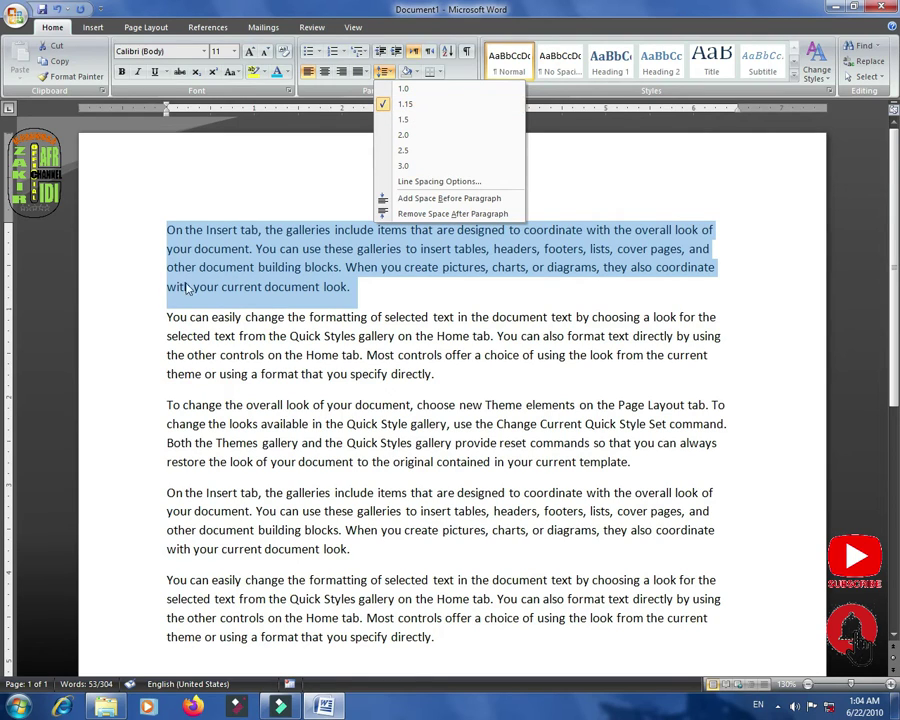
click(412, 167)
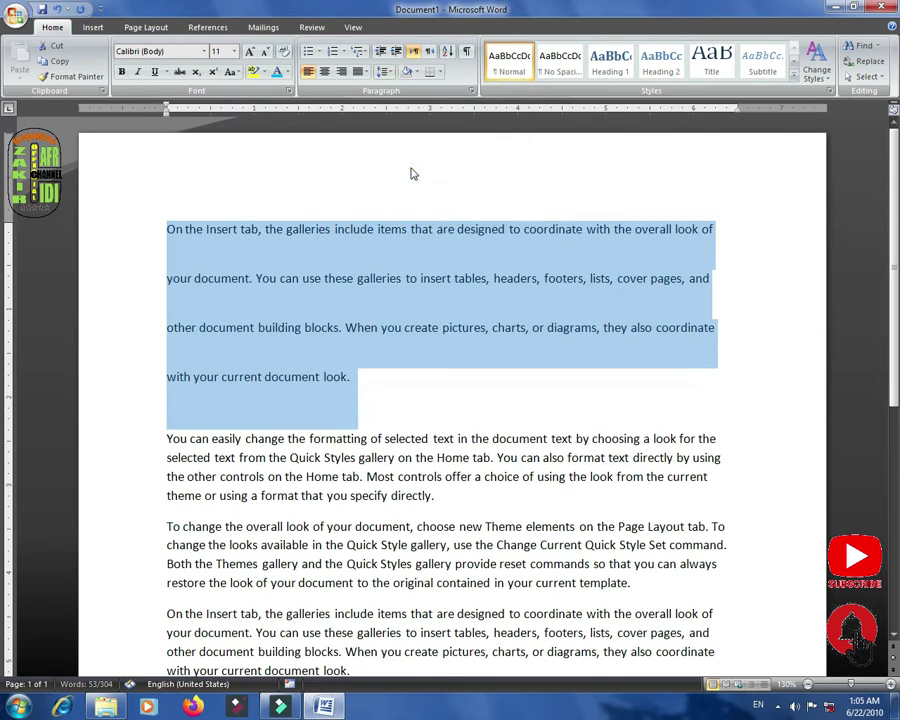
Reduce the line spacing of the whole first paragraph to 1.0
click(256, 262)
drag(207, 260, 704, 237)
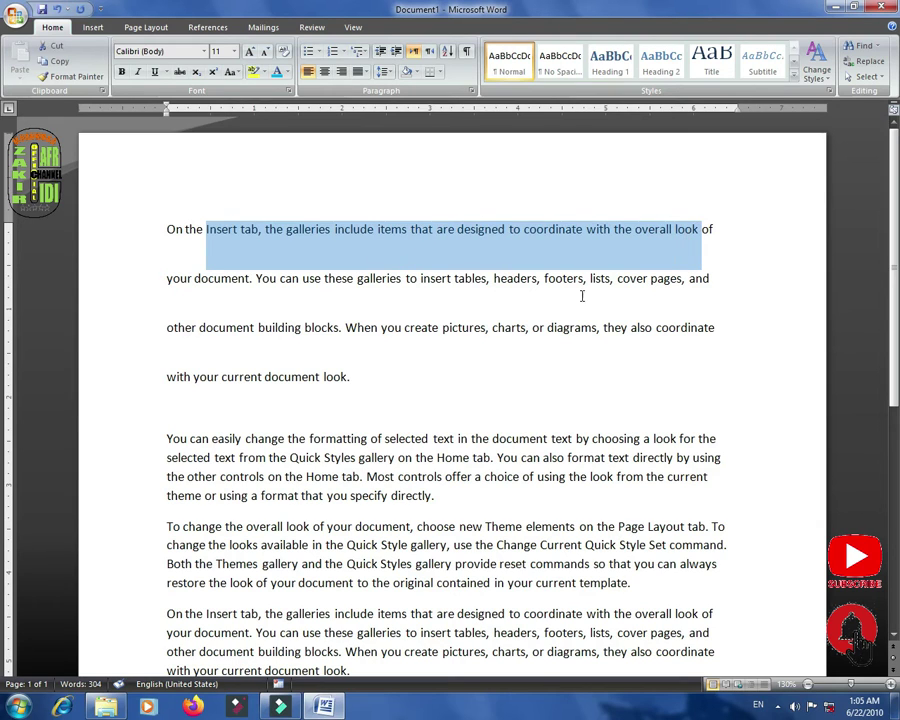
drag(360, 378, 166, 246)
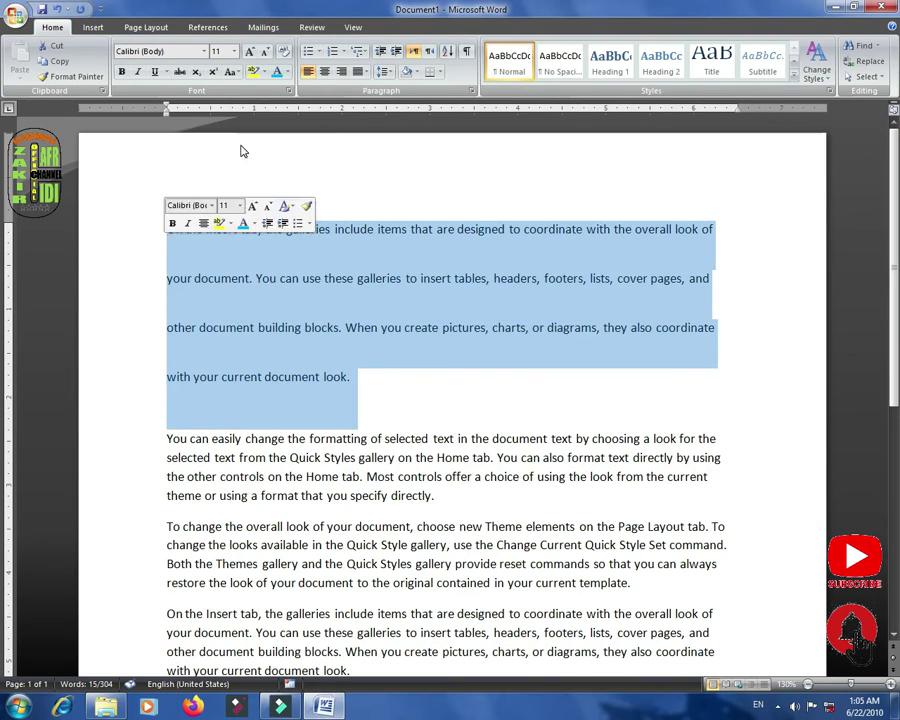
click(393, 76)
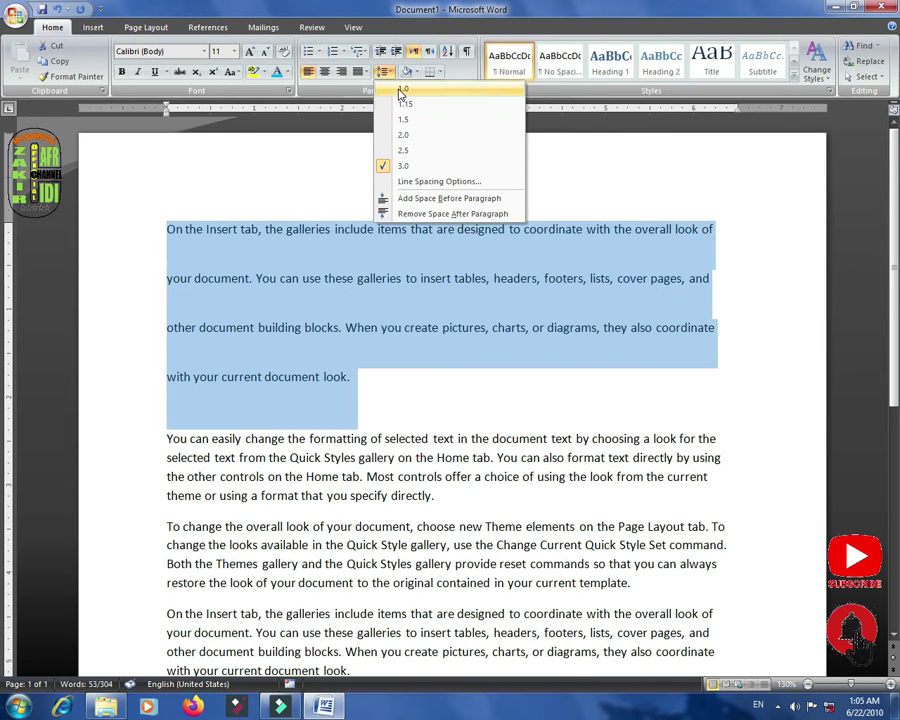
click(402, 90)
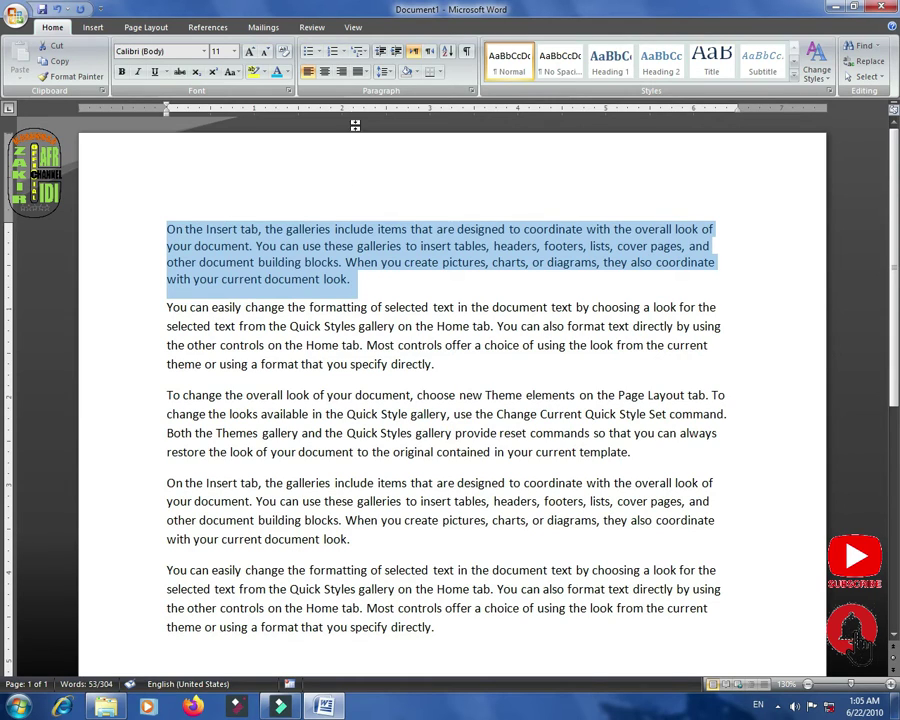
Remove the space after the first two paragraphs, and add space before them
click(296, 298)
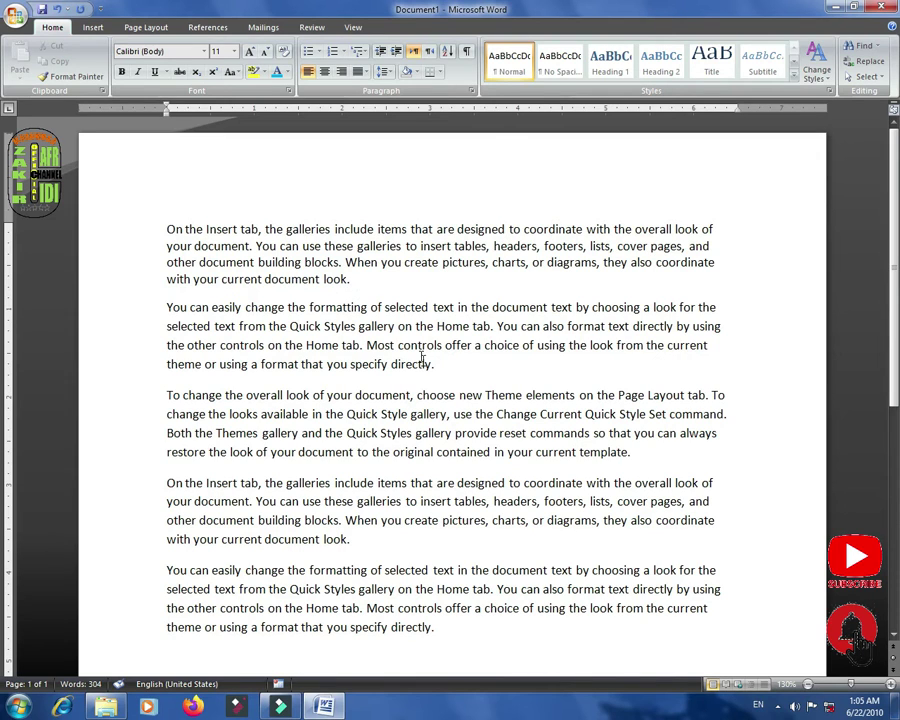
drag(422, 364, 147, 235)
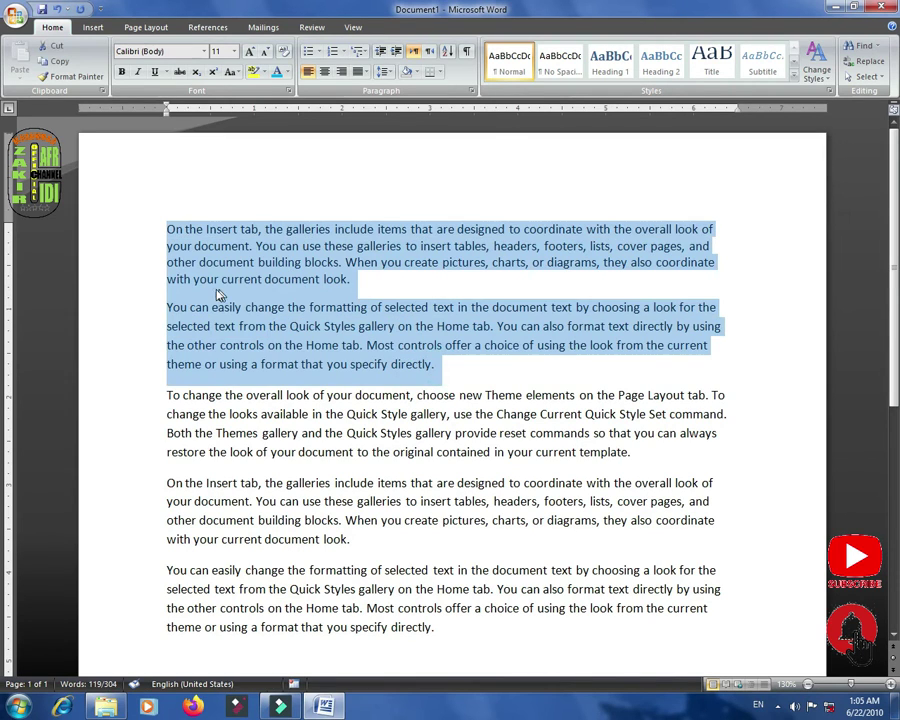
click(384, 71)
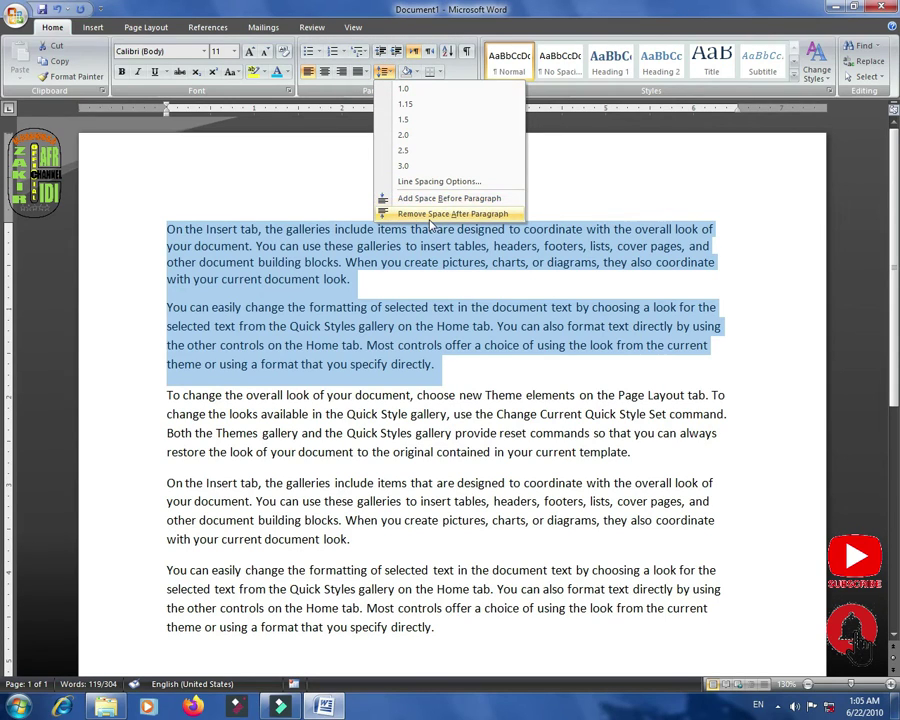
click(362, 284)
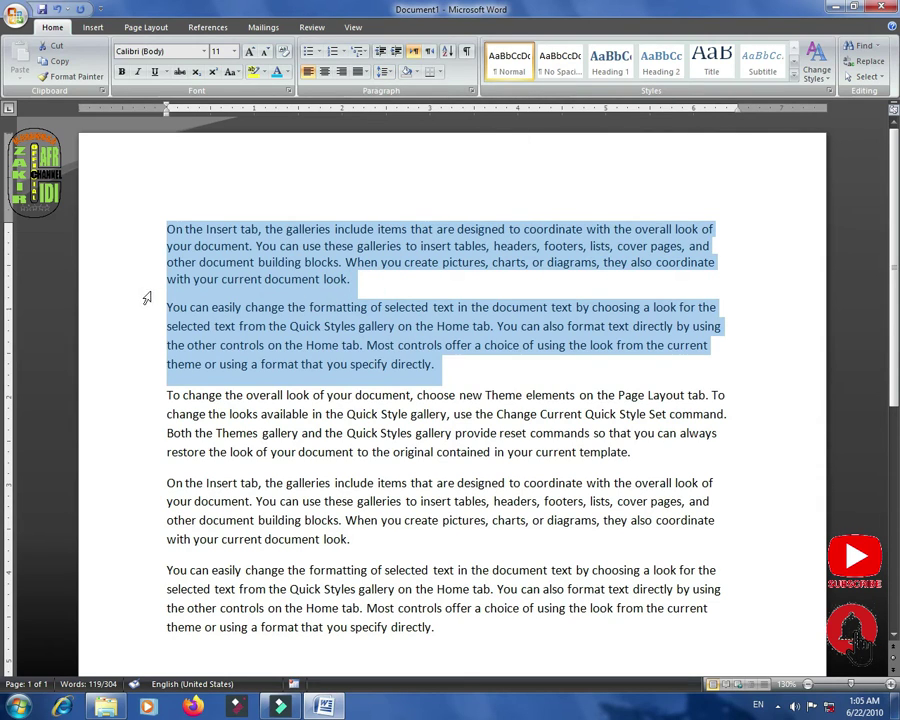
click(393, 77)
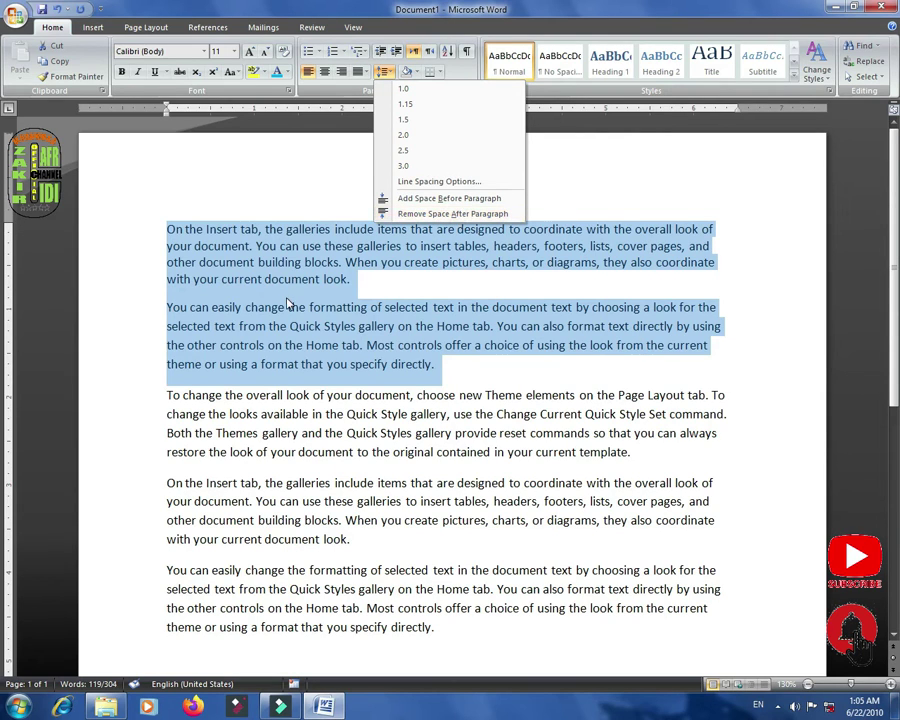
click(464, 214)
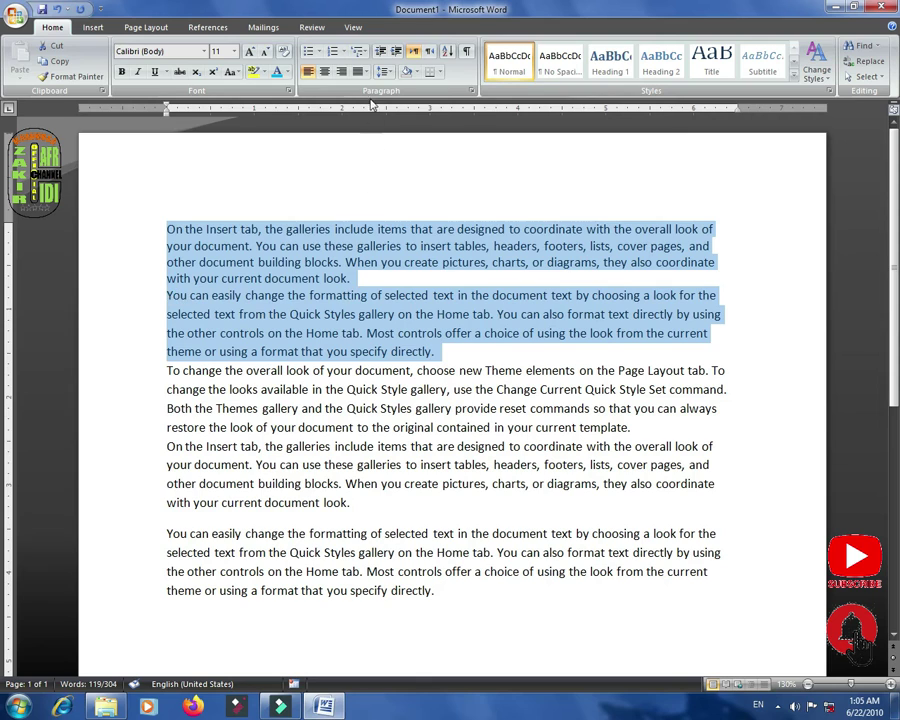
click(383, 72)
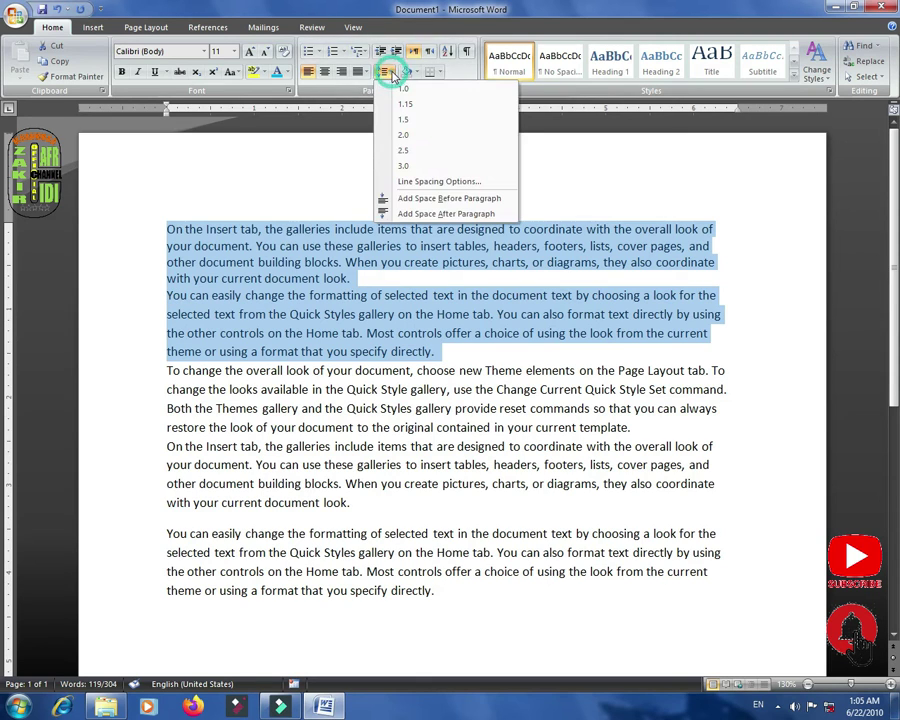
click(409, 207)
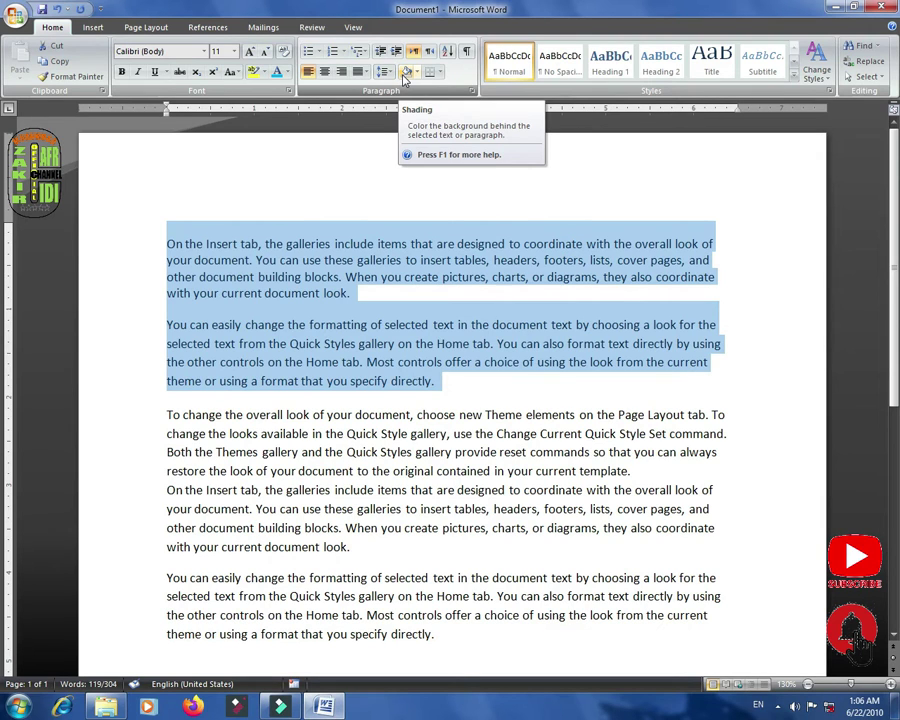
Undo the paragraph spacing and line spacing changes back to the =rand(5) line, and generate the sample paragraphs from it again
key(ctrl+z)
key(ctrl+z)
key(ctrl+z)
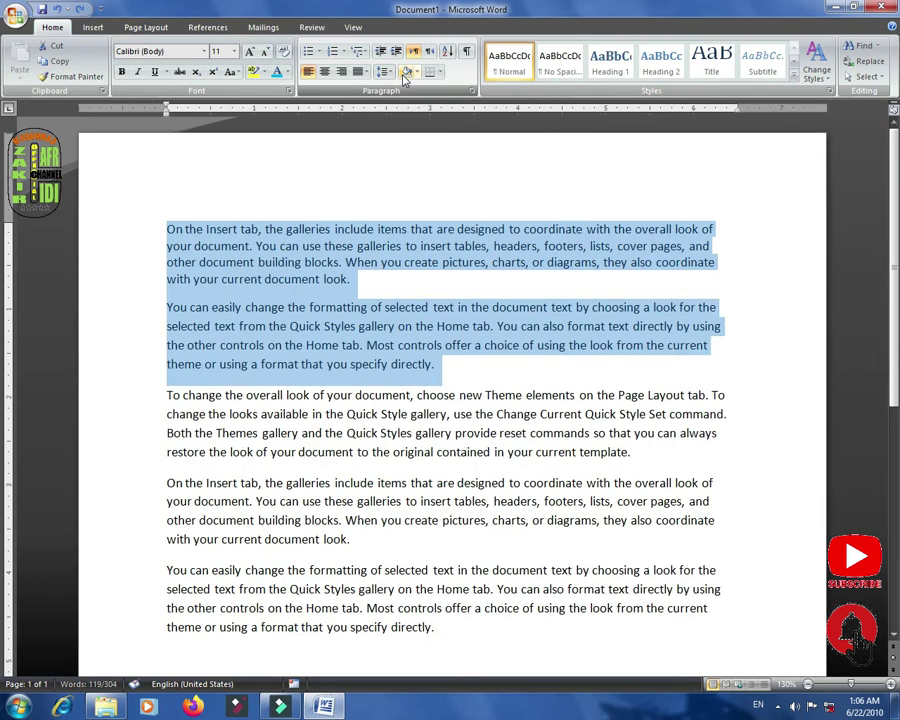
key(ctrl+z)
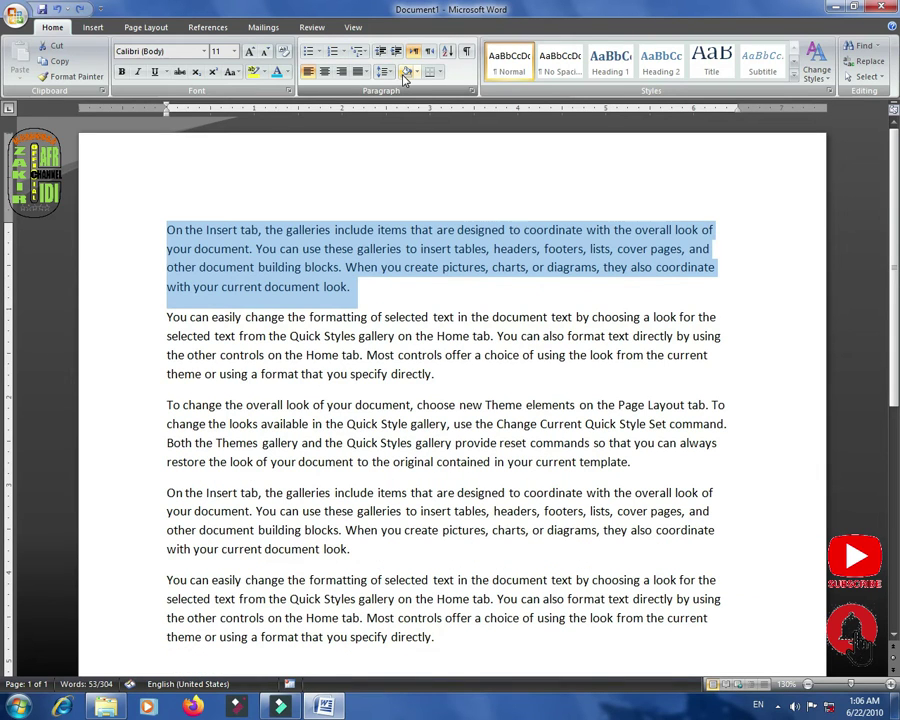
key(ctrl+z)
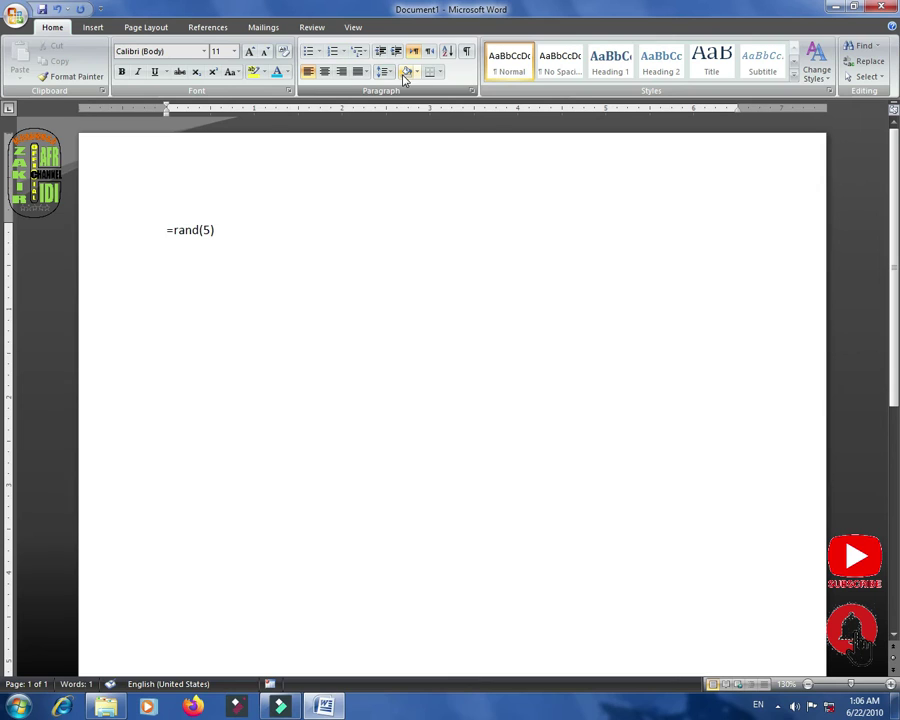
key(Return)
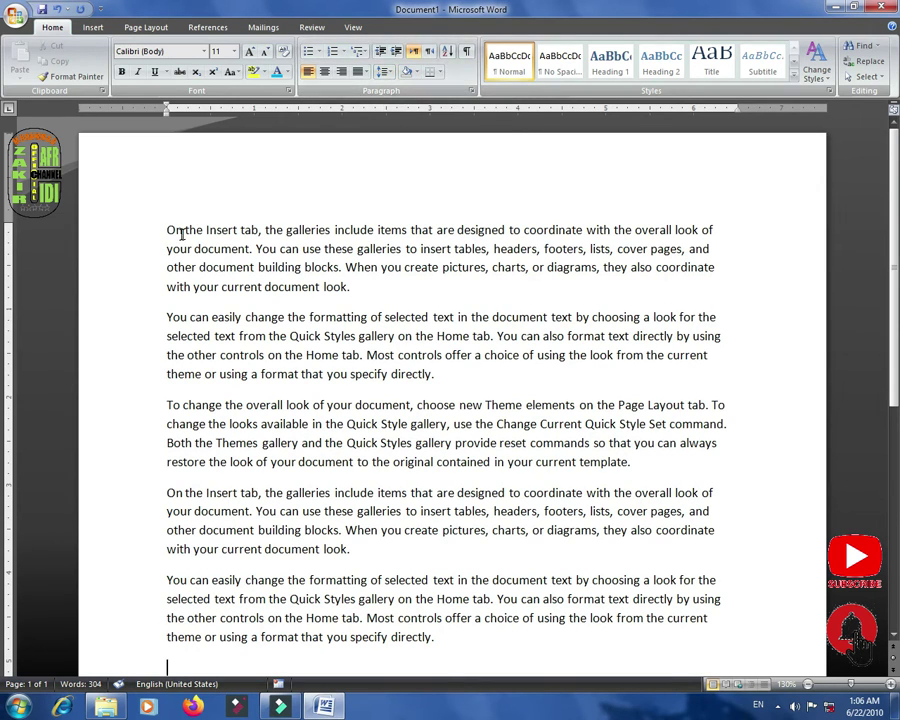
Apply orange shading from the standard colors to the whole first paragraph and deselect it
drag(167, 231, 362, 287)
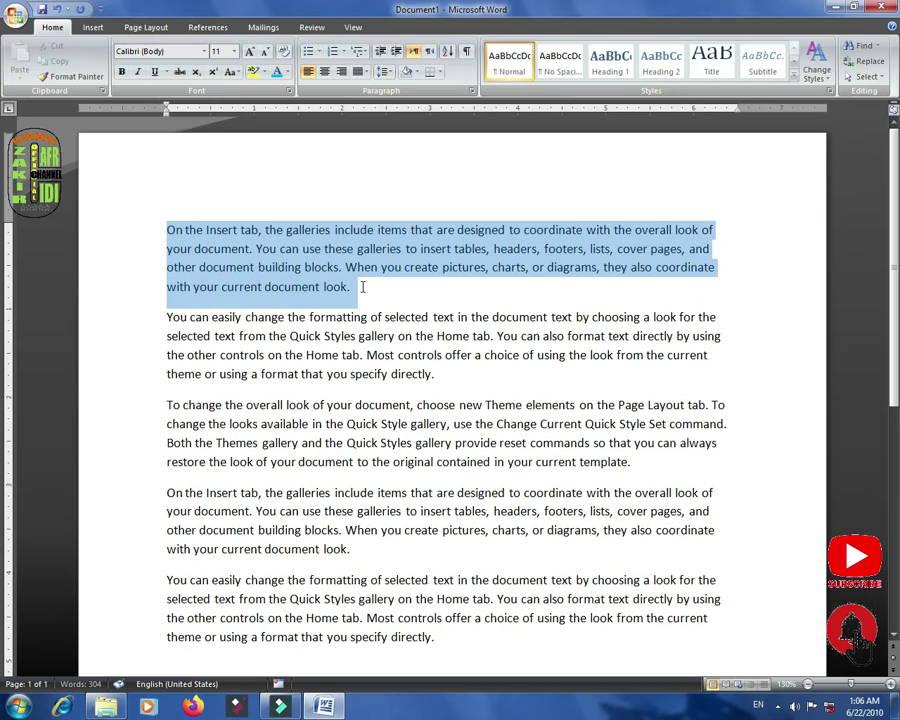
click(415, 73)
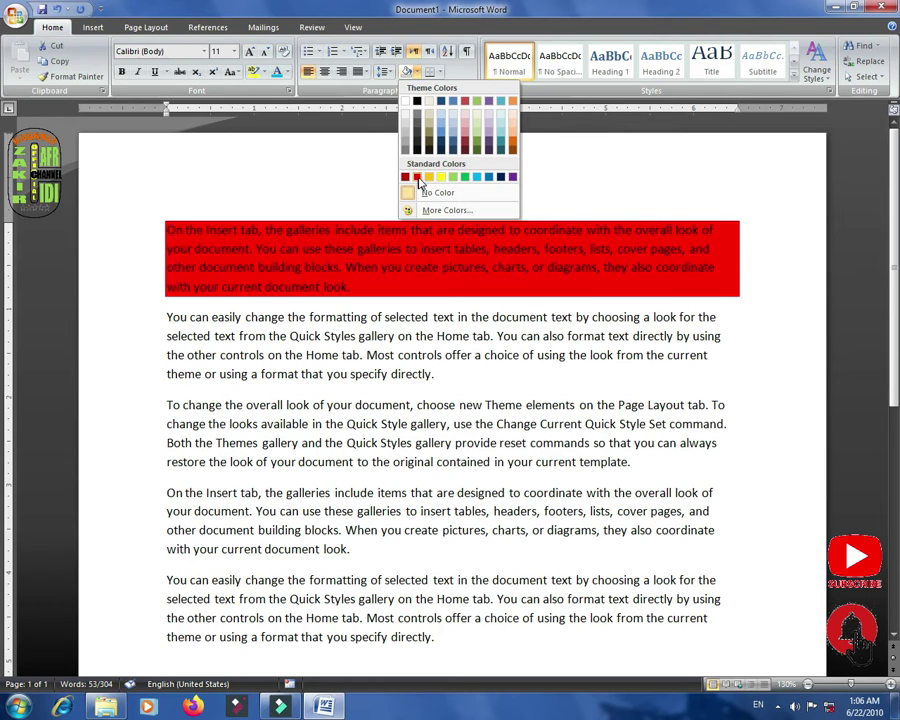
click(431, 179)
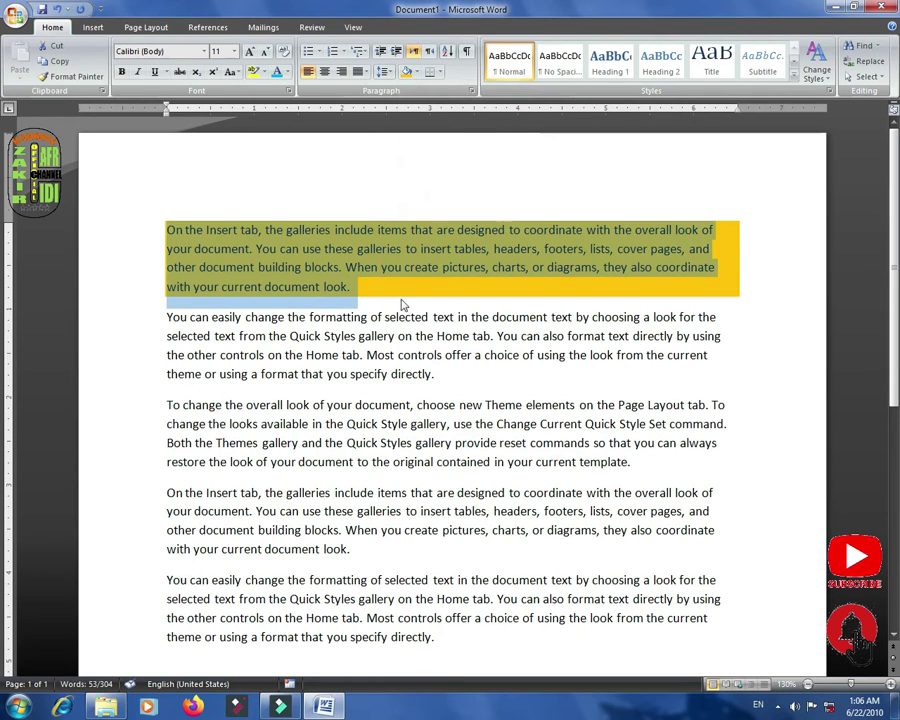
click(372, 298)
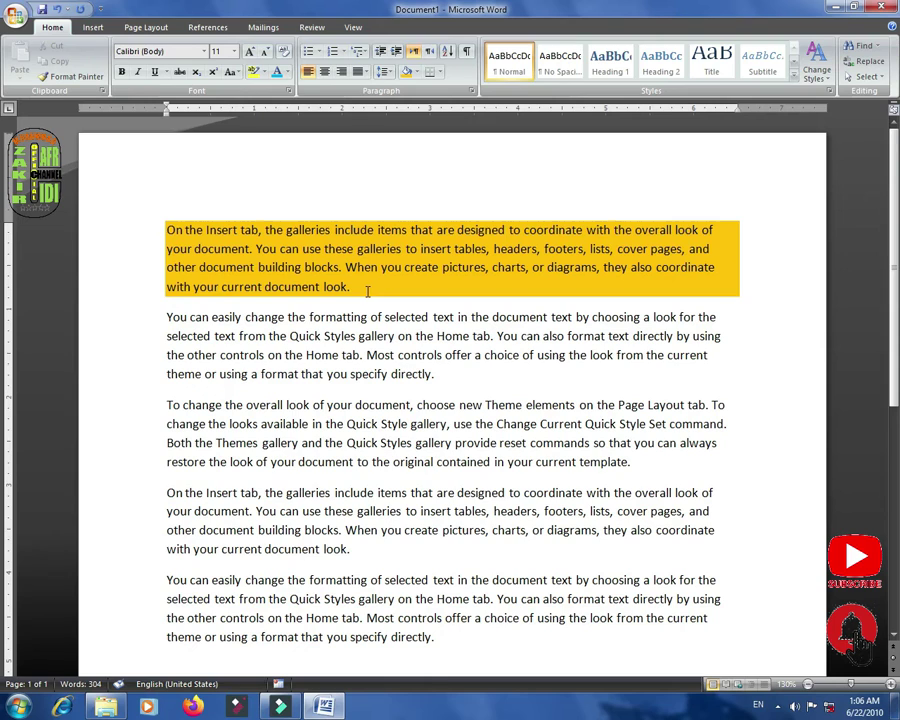
drag(402, 248, 353, 283)
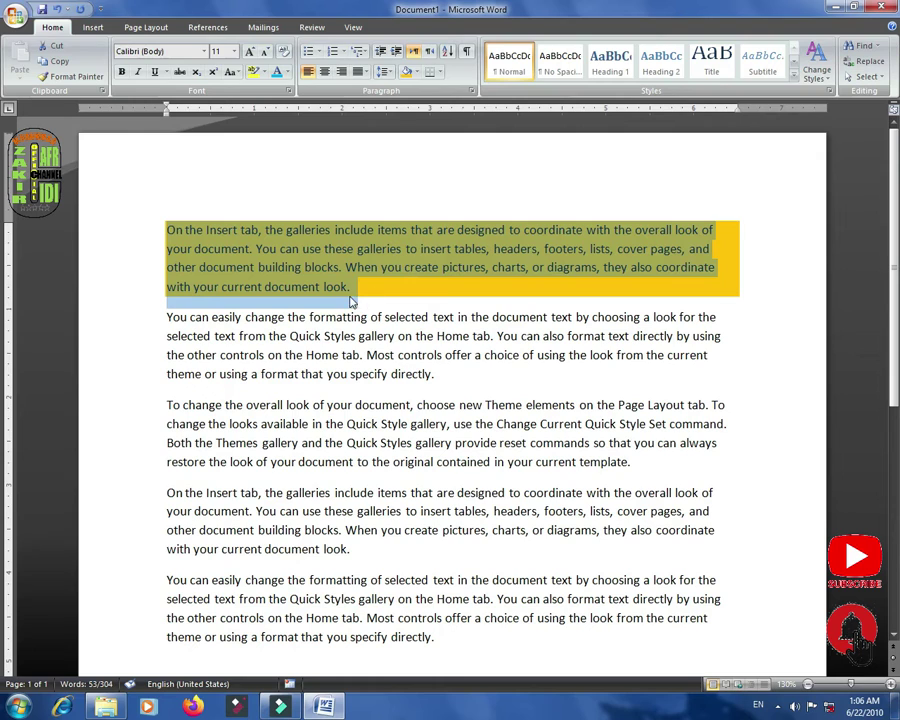
click(370, 285)
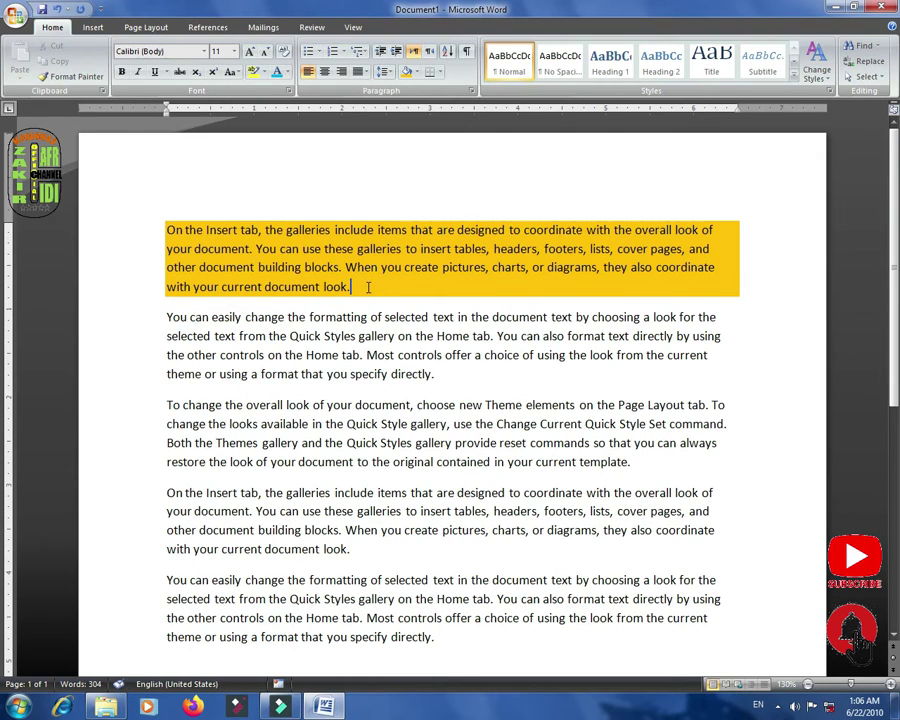
Replace the end of the shaded first paragraph, after "they also c", with the filler text "kjhkjhkjhjhkjhkh"
drag(366, 285, 183, 217)
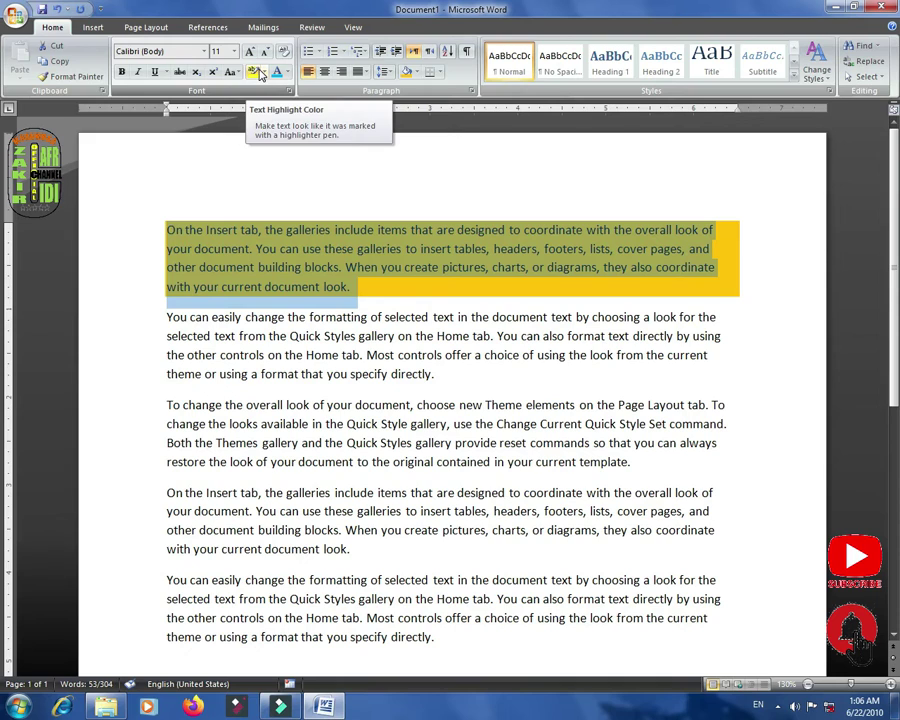
click(362, 288)
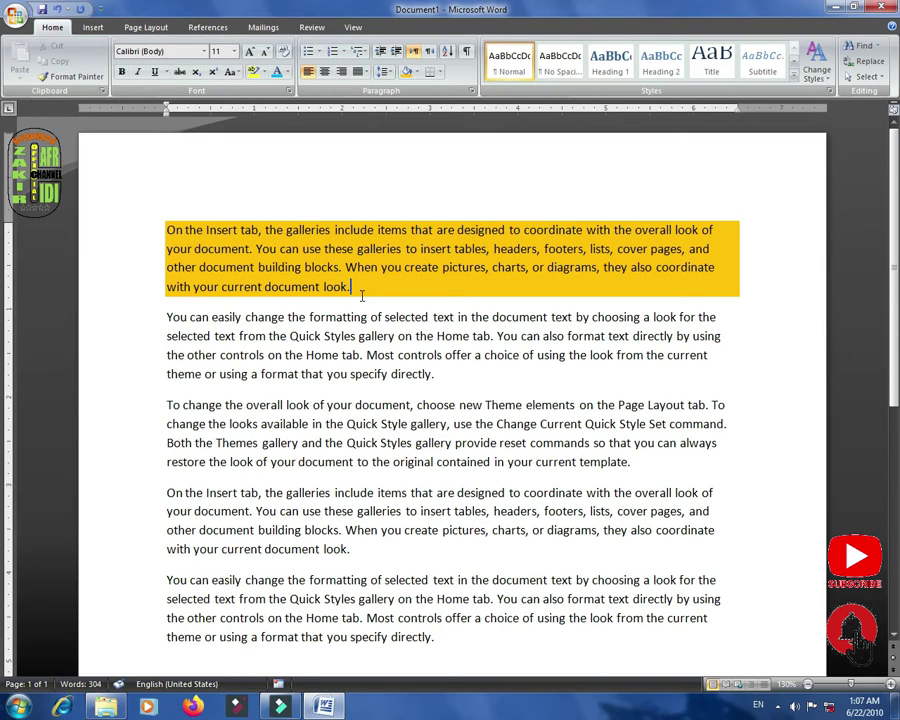
text(jhlklkllkjlkj)
key(BackSpace)
key(BackSpace)
key(BackSpace)
key(BackSpace)
key(BackSpace)
key(BackSpace)
key(BackSpace)
key(BackSpace)
key(BackSpace)
key(BackSpace)
key(BackSpace)
key(BackSpace)
key(BackSpace)
key(BackSpace)
key(BackSpace)
key(BackSpace)
key(BackSpace)
key(BackSpace)
key(BackSpace)
key(BackSpace)
key(BackSpace)
key(BackSpace)
key(BackSpace)
key(BackSpace)
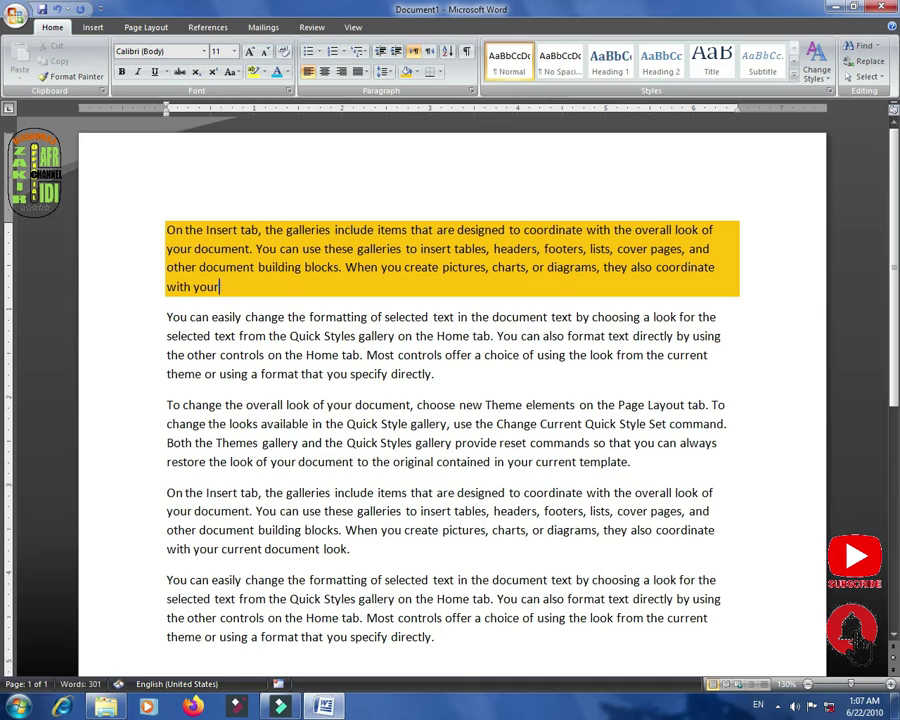
key(BackSpace)
key(BackSpace)
key(BackSpace)
key(BackSpace)
key(BackSpace)
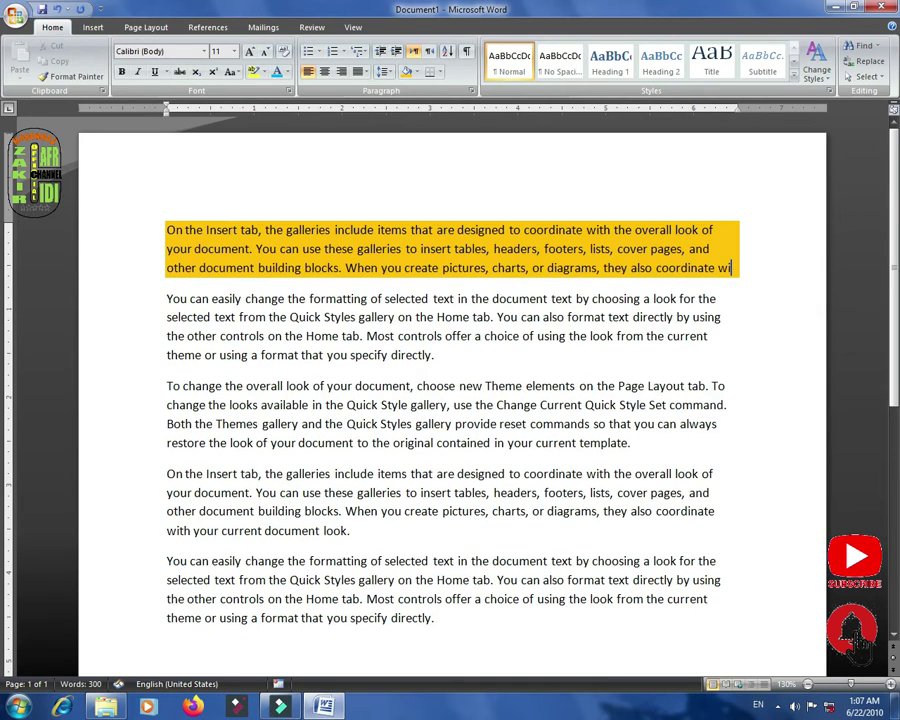
key(BackSpace)
key(BackSpace)
text(kjhkjhkjhjhkjhkh)
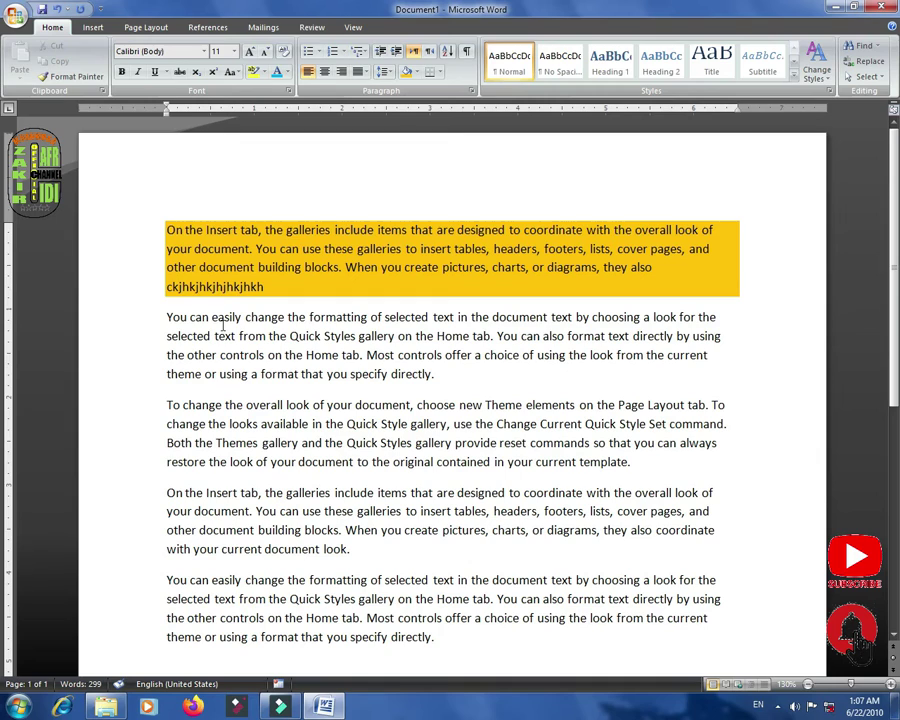
Highlight the word "galleries" in the first line of the fourth paragraph in yellow
double_click(292, 493)
drag(333, 497, 334, 496)
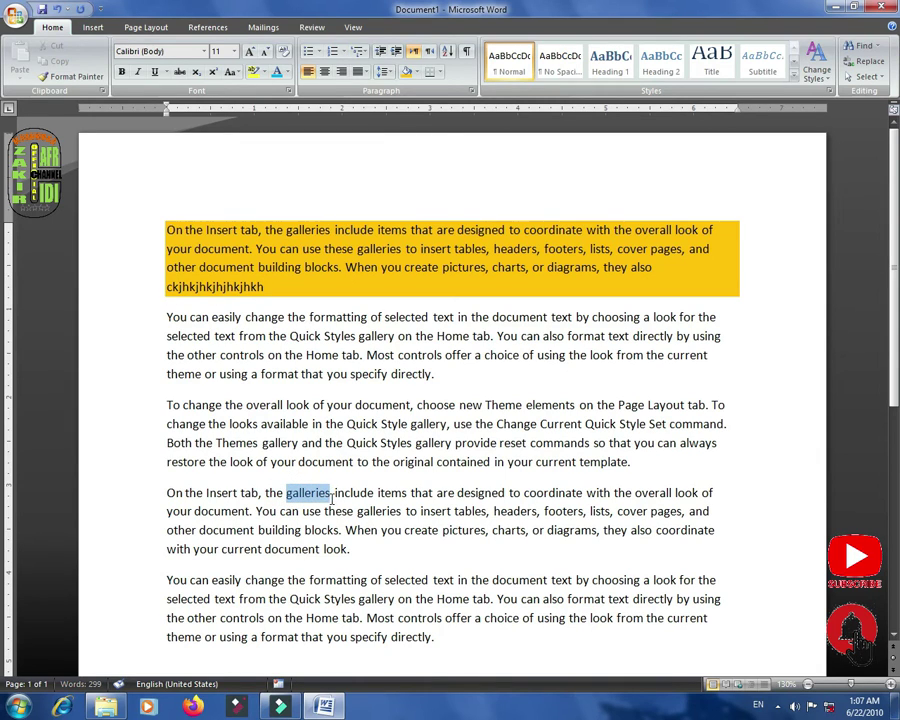
click(251, 74)
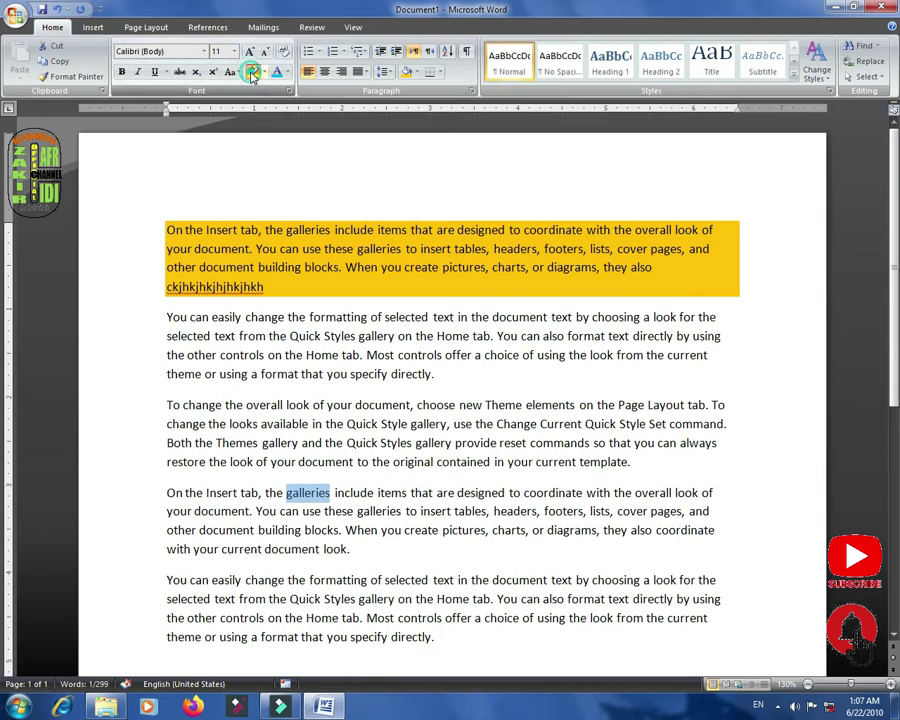
click(331, 495)
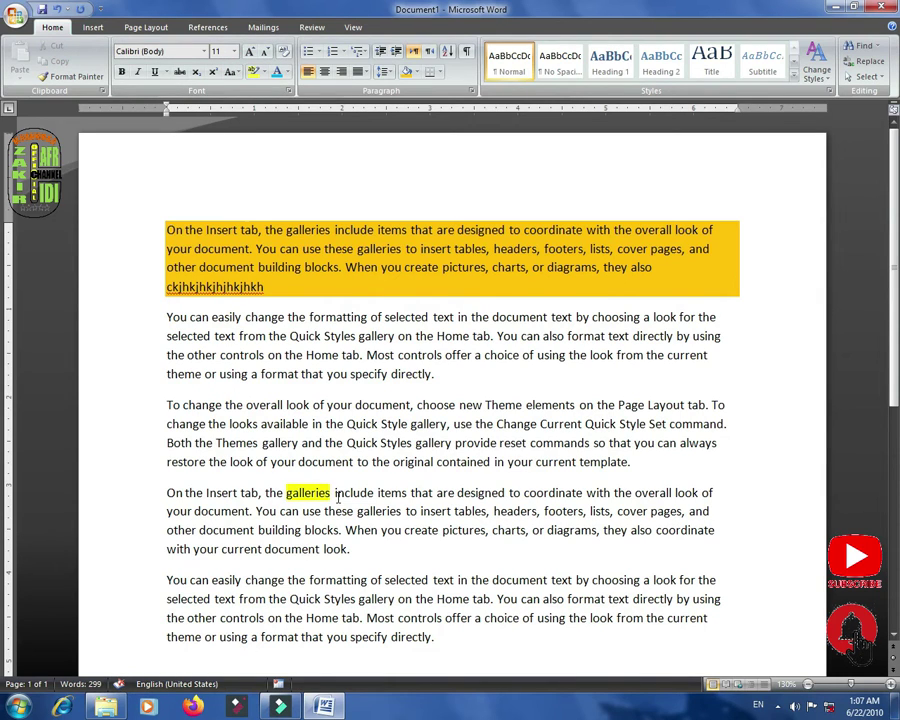
Delete the highlighted word "galleries" in the fourth paragraph, undo the deletion, and deselect the word
drag(292, 495, 266, 495)
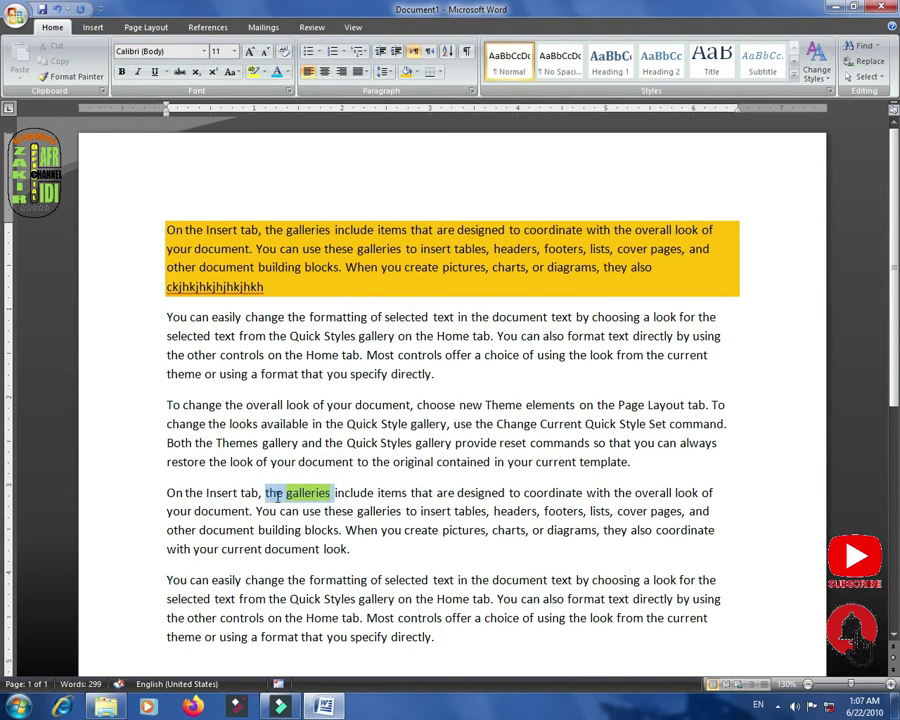
click(301, 496)
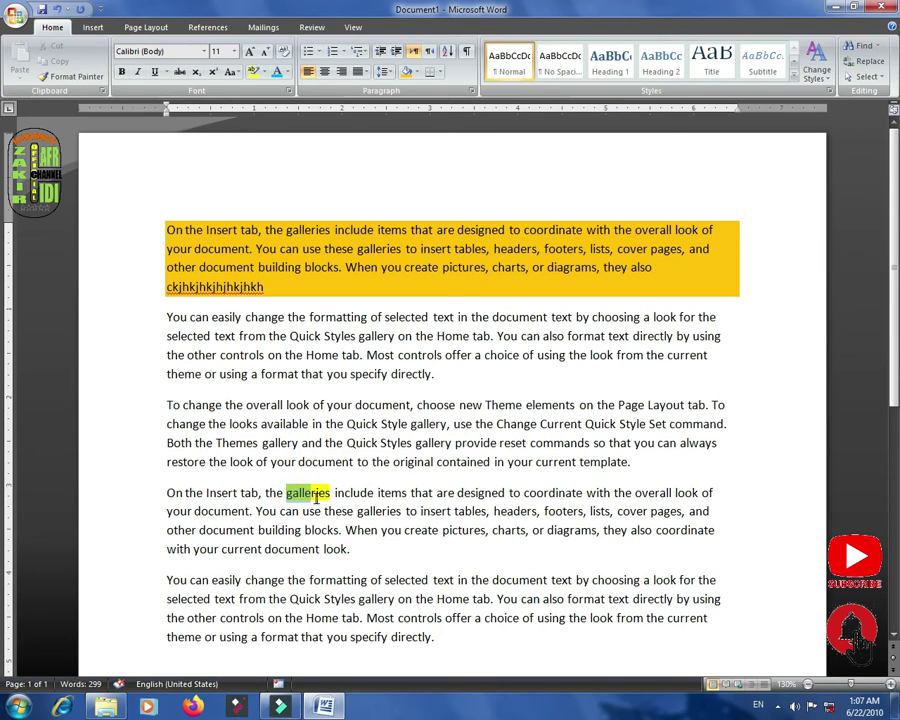
double_click(331, 495)
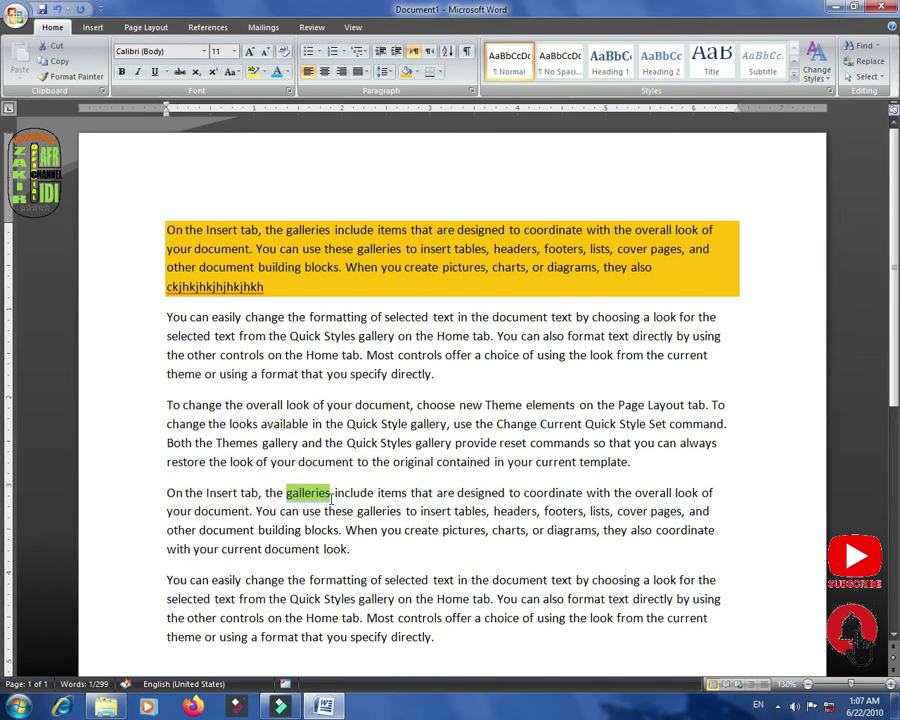
key(Delete)
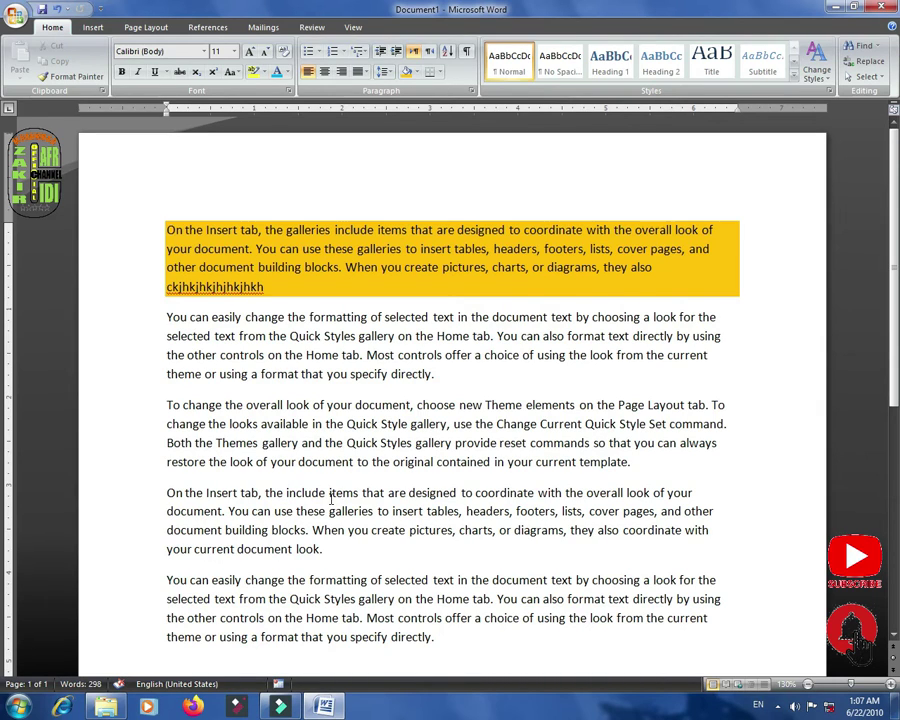
key(ctrl+z)
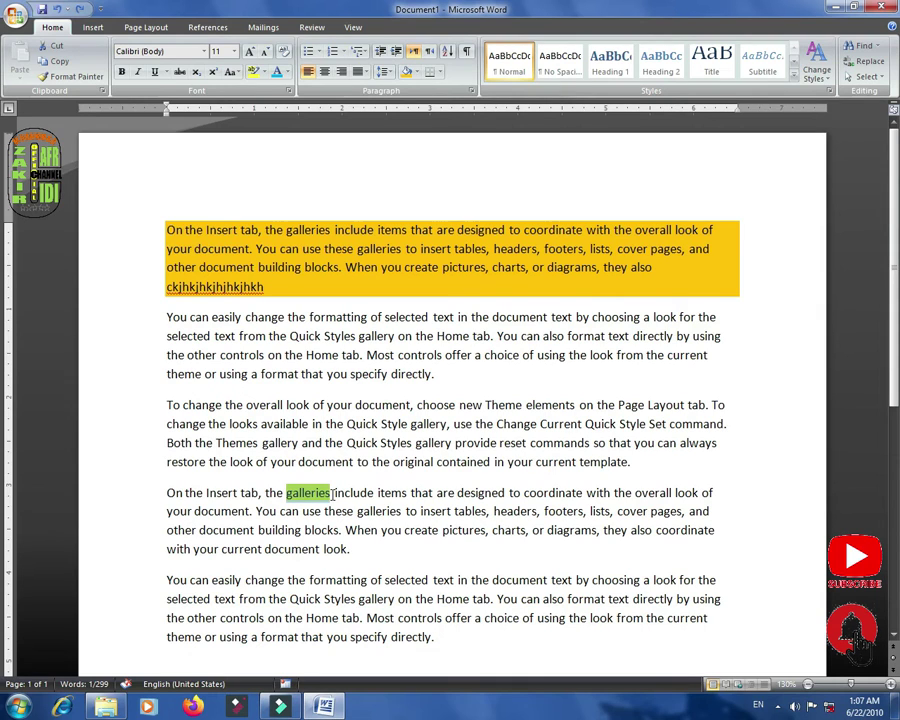
click(308, 494)
click(295, 296)
drag(279, 293, 155, 233)
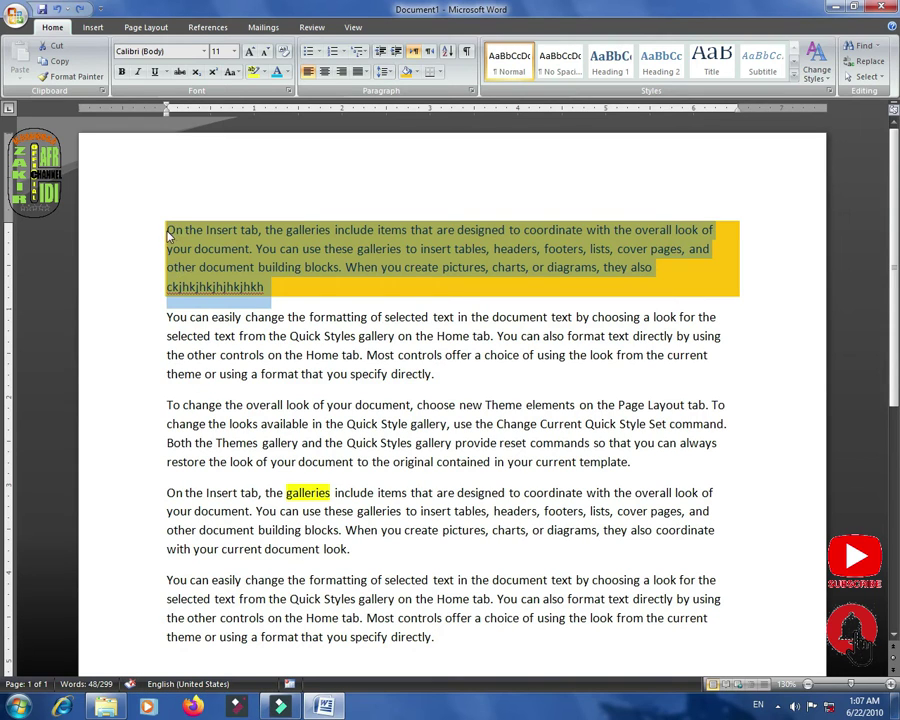
click(167, 233)
drag(167, 233, 241, 288)
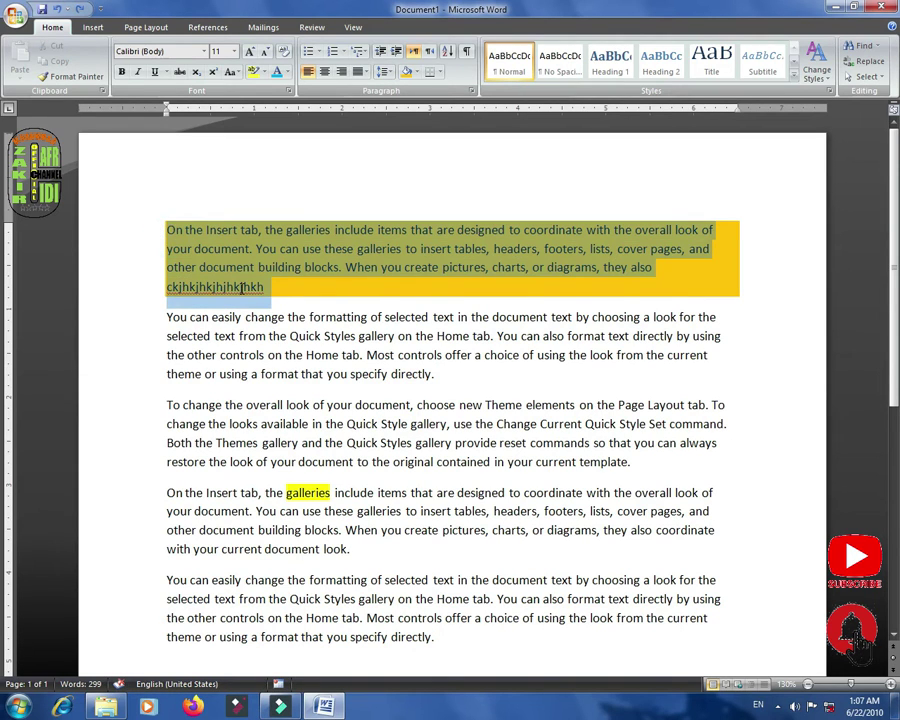
drag(381, 289, 383, 294)
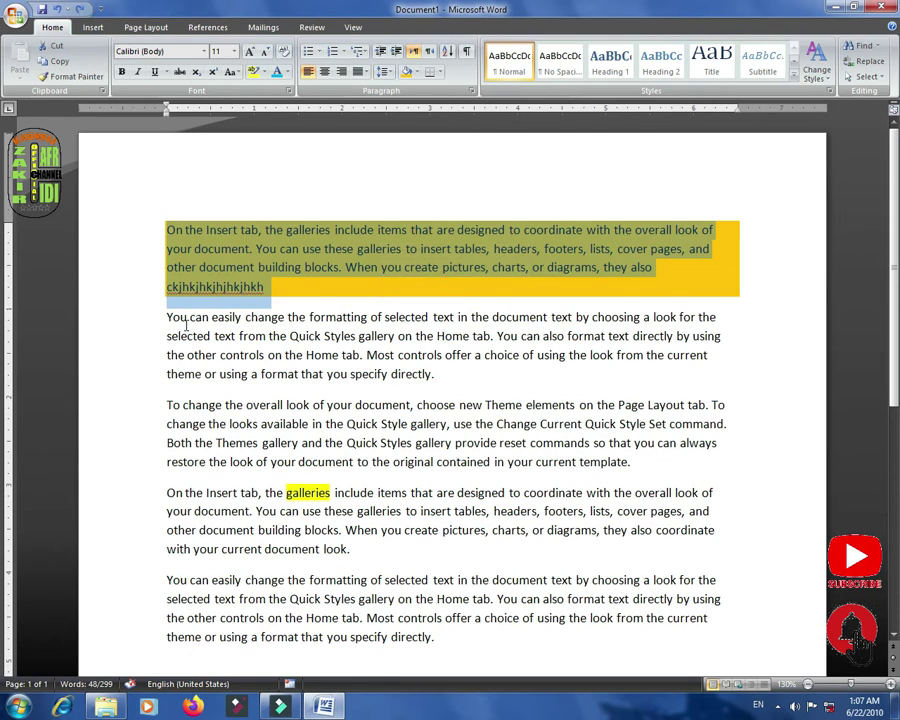
drag(168, 318, 438, 380)
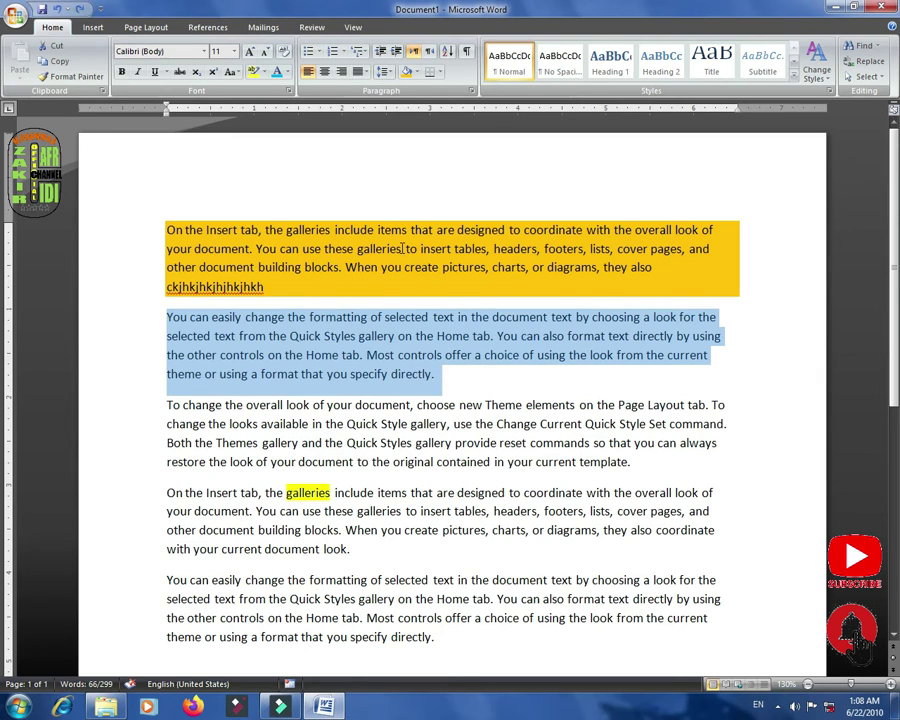
Undo the highlight, text edits, shading and sample text back to the earlier paragraphs lettered A, B and C
key(ctrl+z)
key(ctrl+z)
key(ctrl+z)
key(ctrl+z)
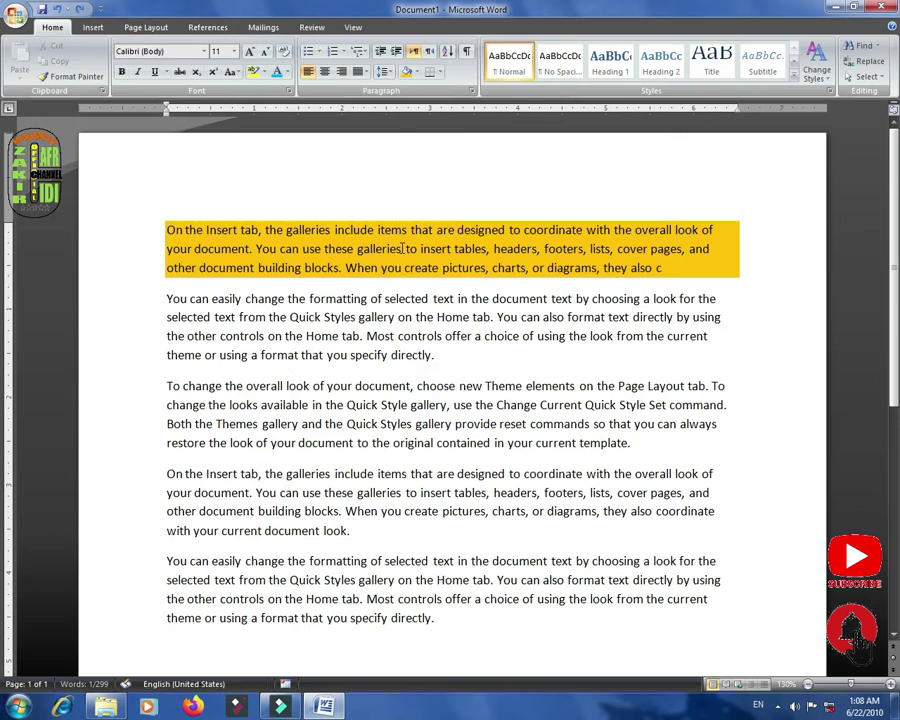
key(ctrl+z)
key(ctrl+z)
key(ctrl+z)
key(ctrl+z)
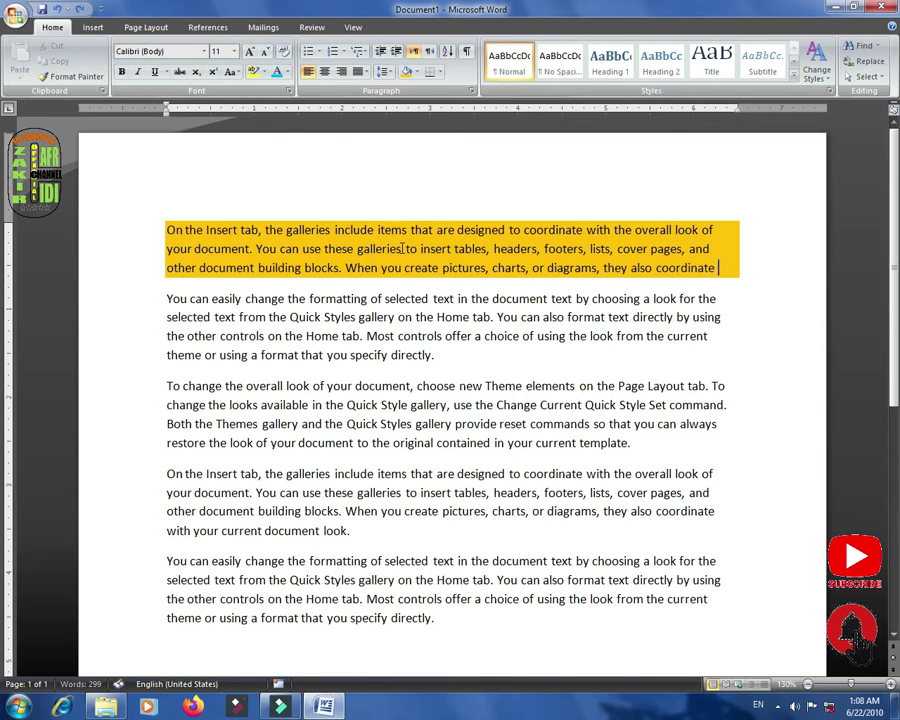
key(ctrl+z)
key(ctrl+z)
key(ctrl+z)
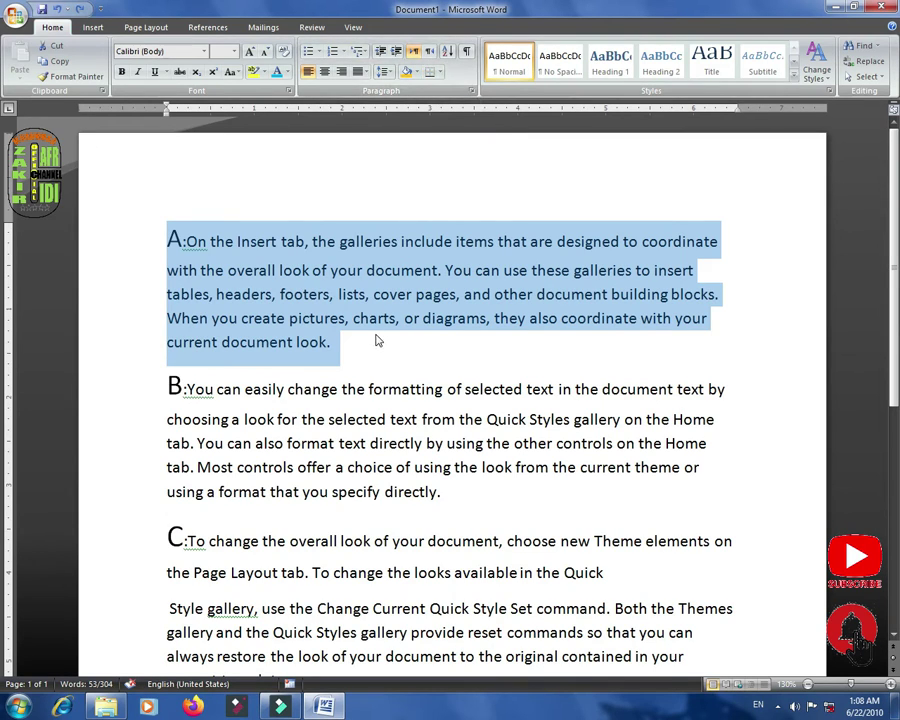
Apply a bottom border to the whole of paragraph A and move the line slightly farther below the text
click(289, 315)
drag(165, 230, 342, 352)
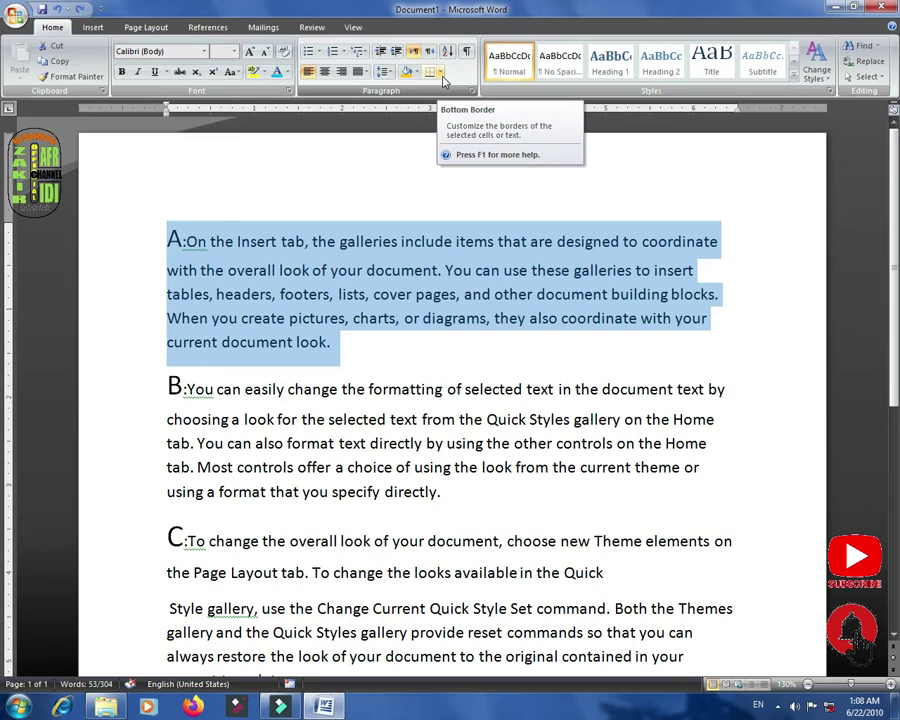
click(441, 74)
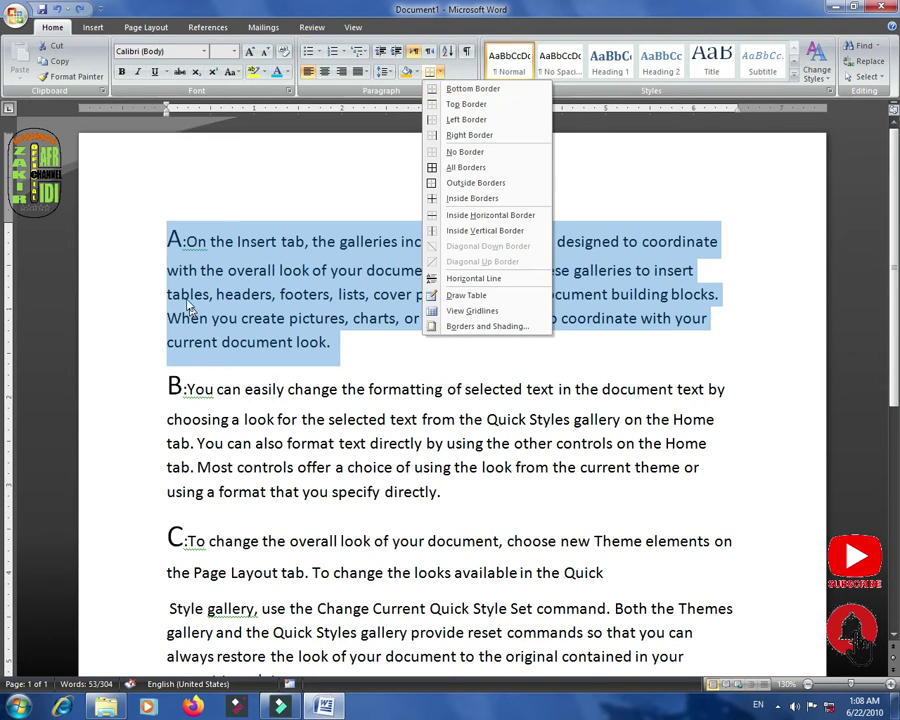
click(458, 92)
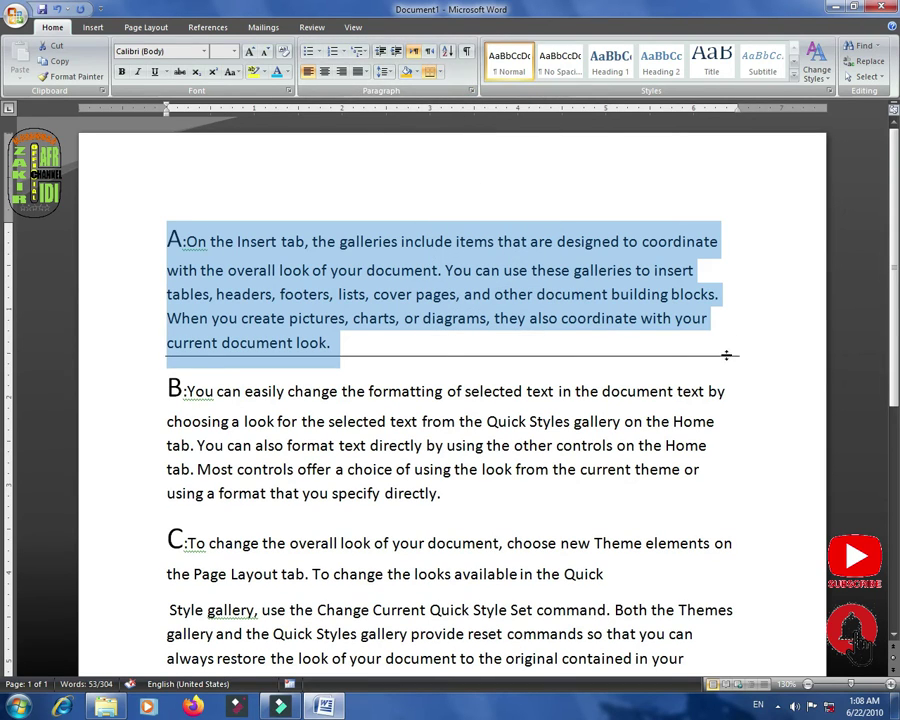
drag(572, 356, 572, 368)
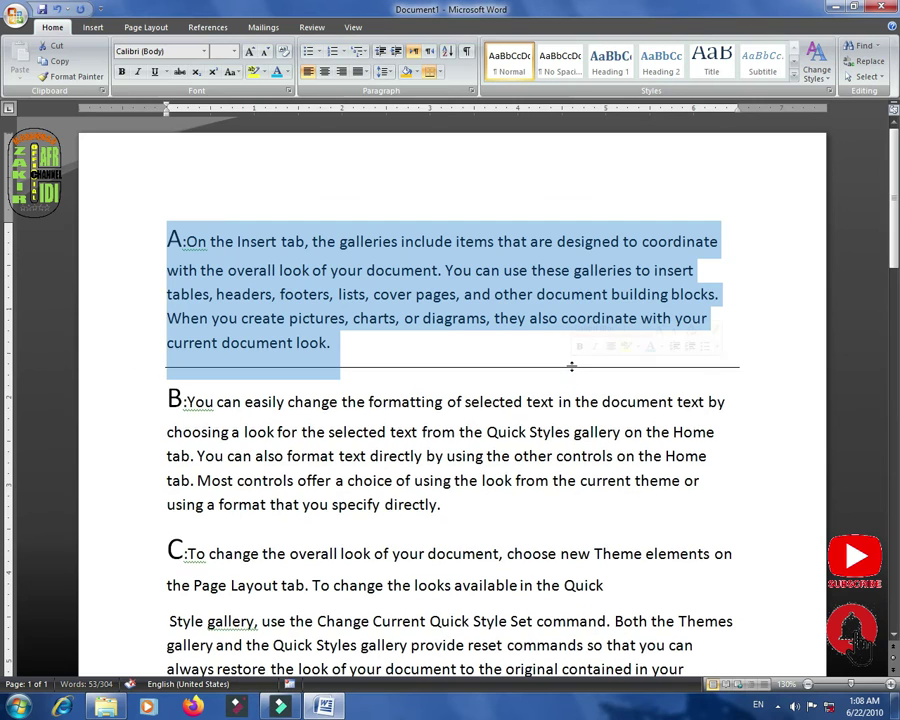
Add a top border to paragraph A and deselect the paragraph
click(437, 72)
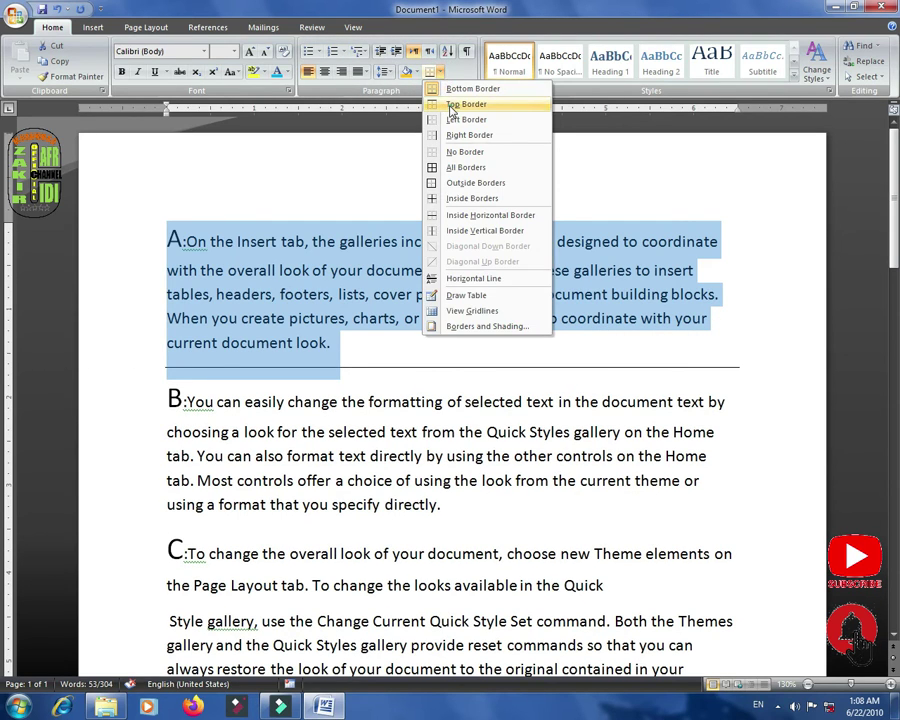
click(451, 106)
click(437, 240)
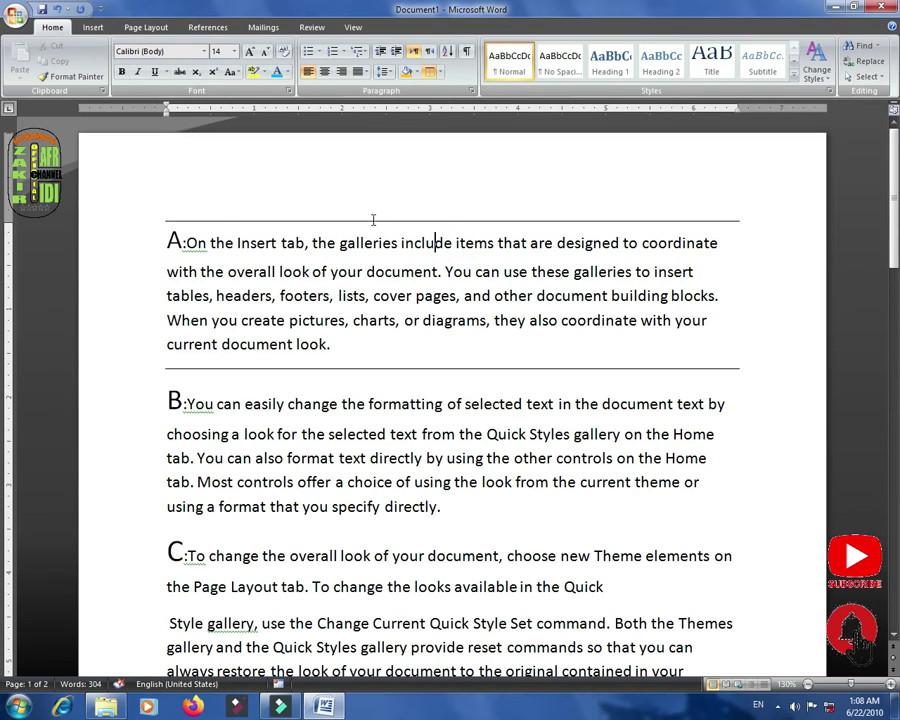
Add a left border and a right border to the whole of paragraph A
drag(344, 346, 174, 241)
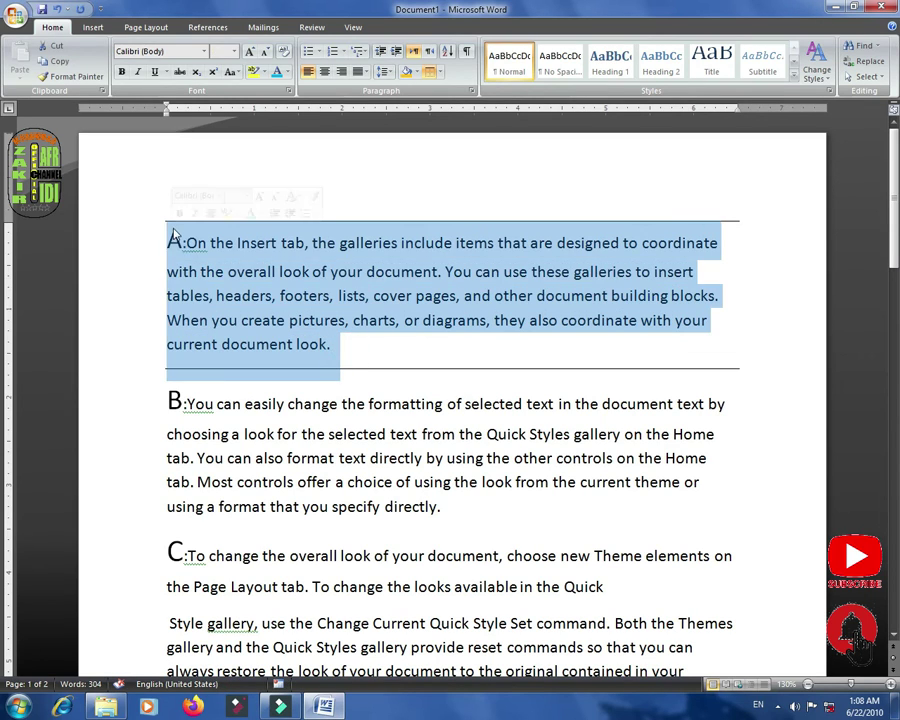
click(437, 72)
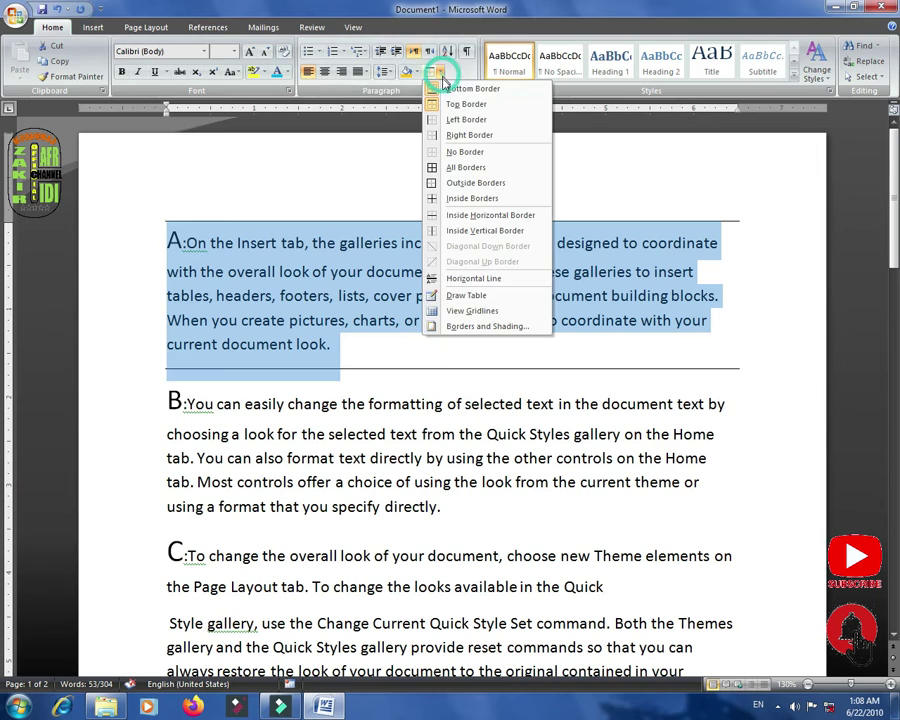
click(448, 122)
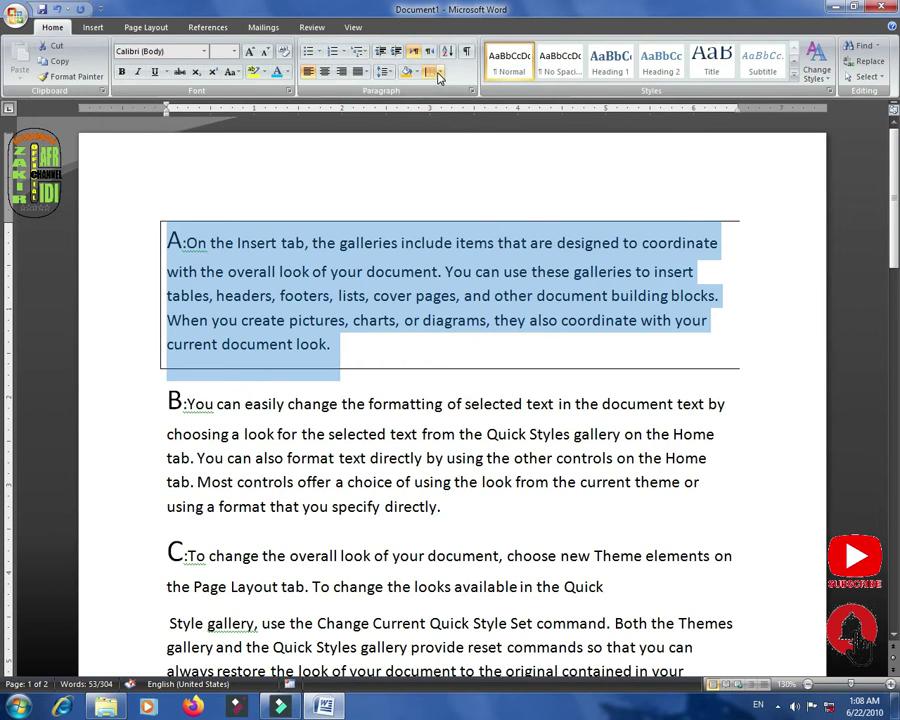
click(440, 74)
click(455, 133)
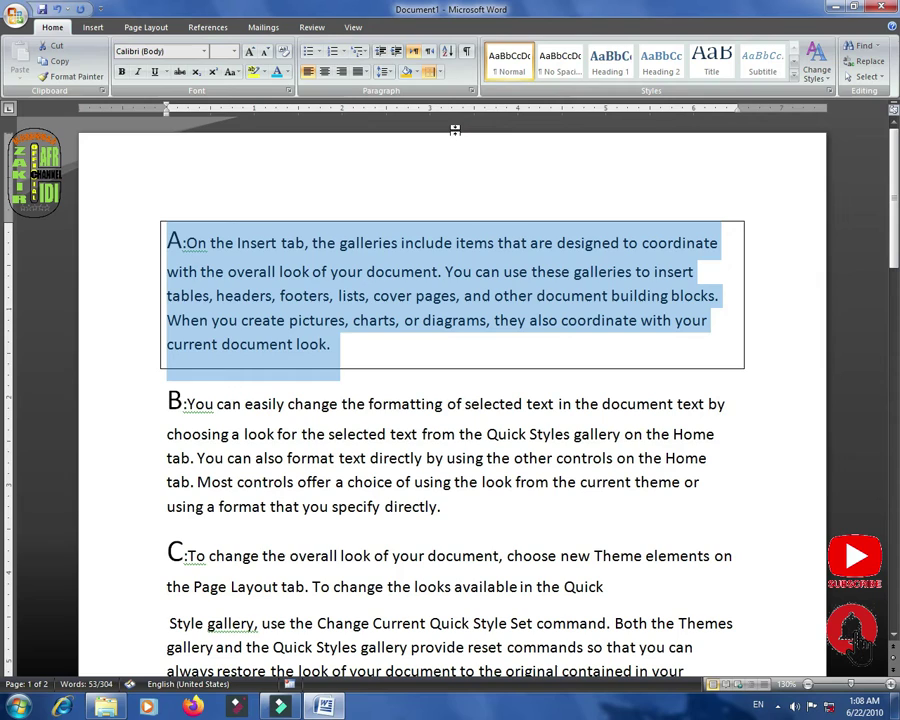
Clear paragraph A's borders with No Border and apply All Borders to it
click(440, 74)
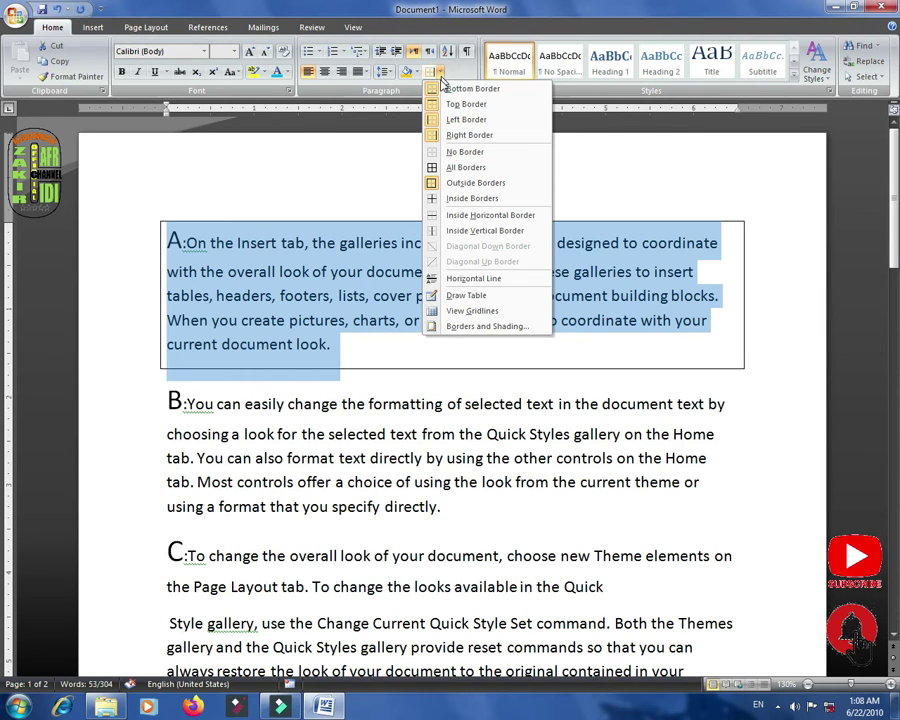
click(449, 153)
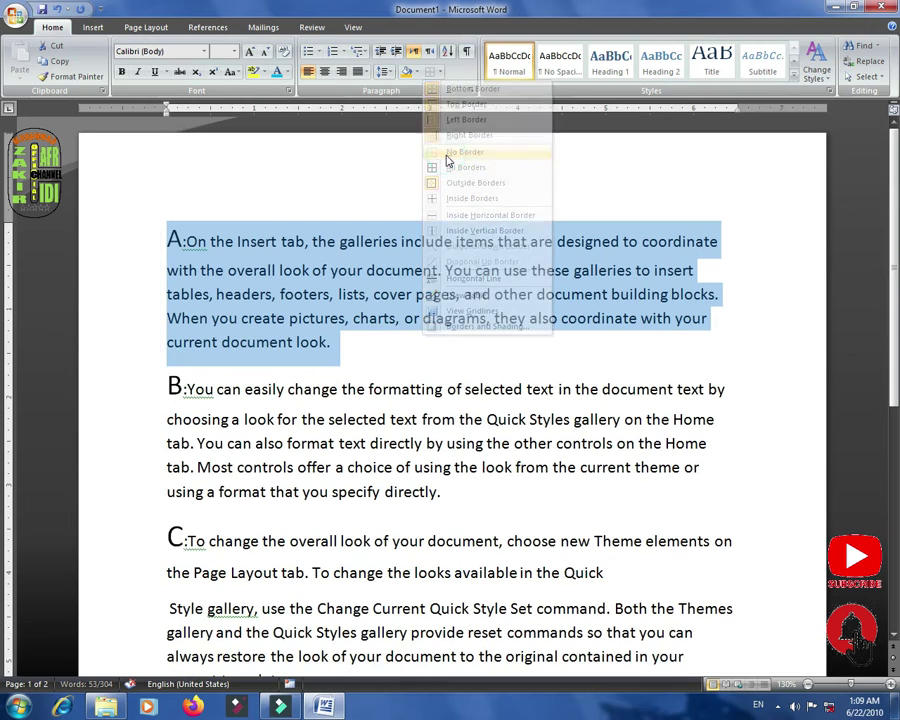
click(440, 74)
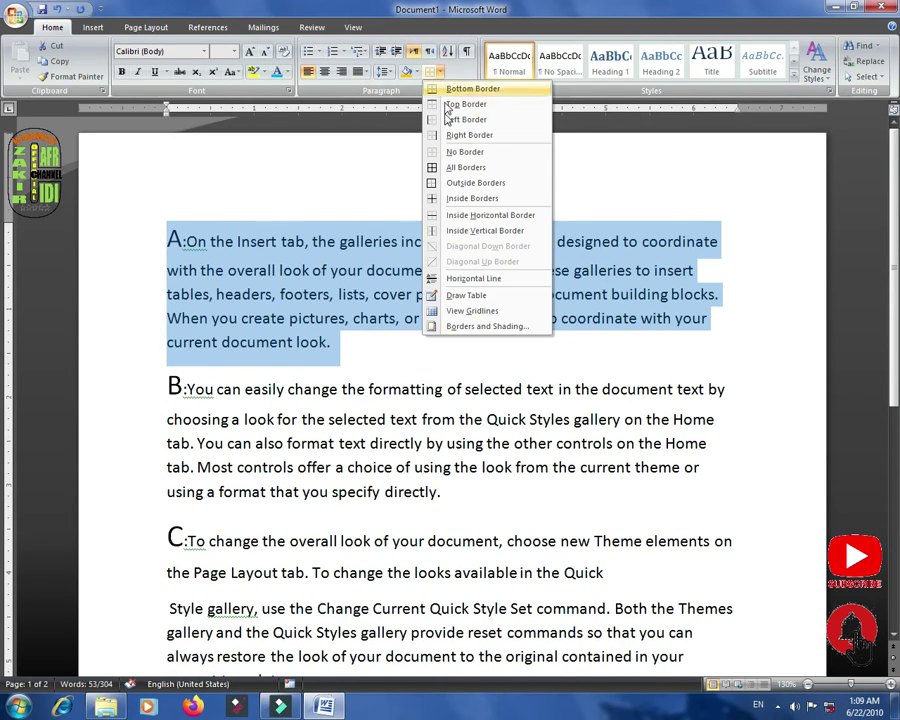
click(450, 167)
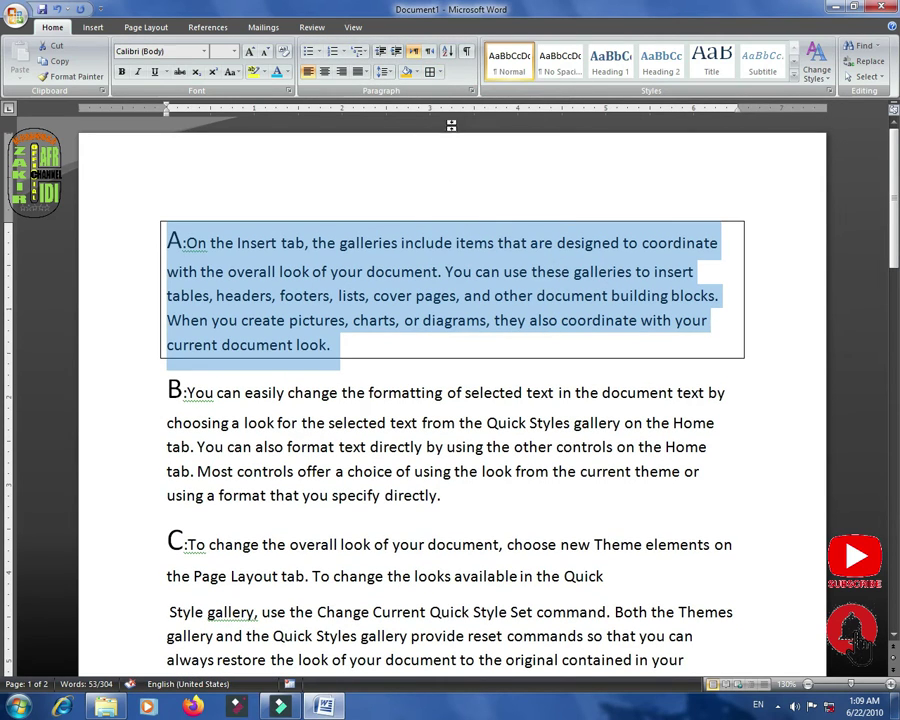
Remove the Outside Borders from paragraph A and apply them again
click(440, 73)
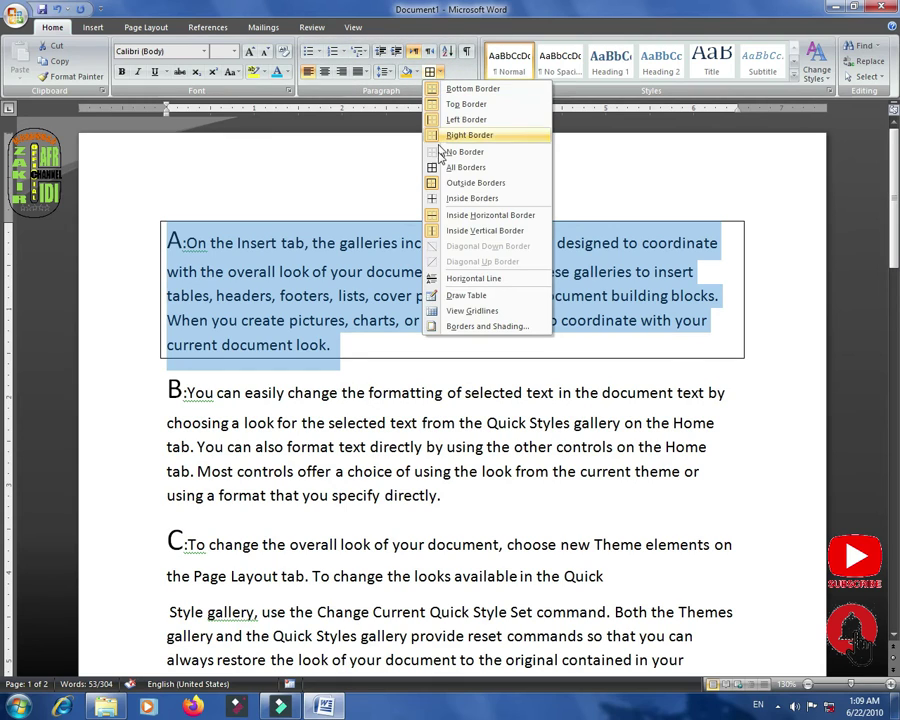
click(460, 190)
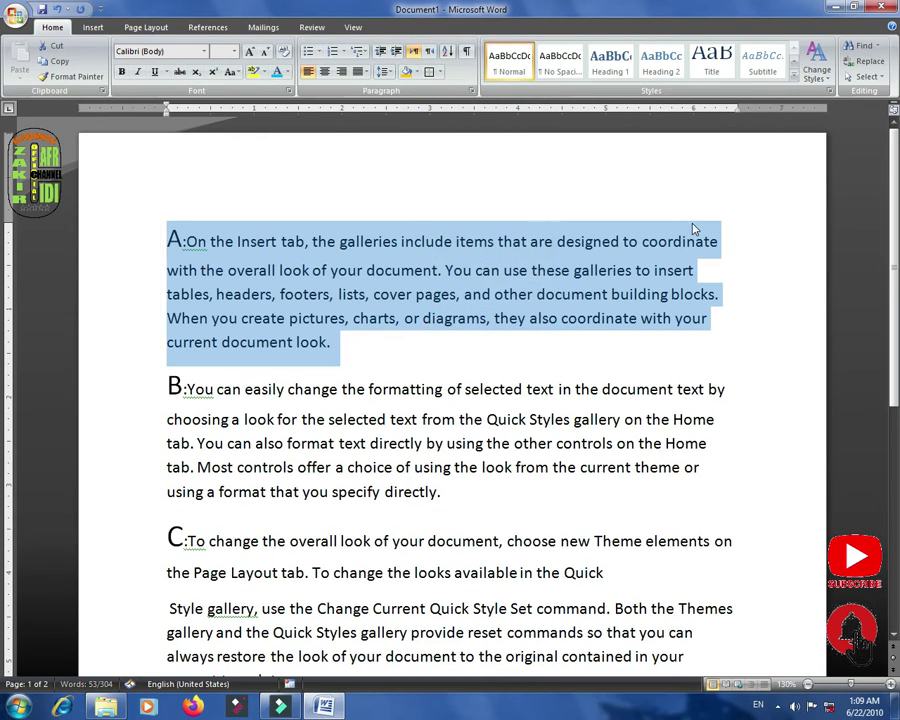
click(446, 75)
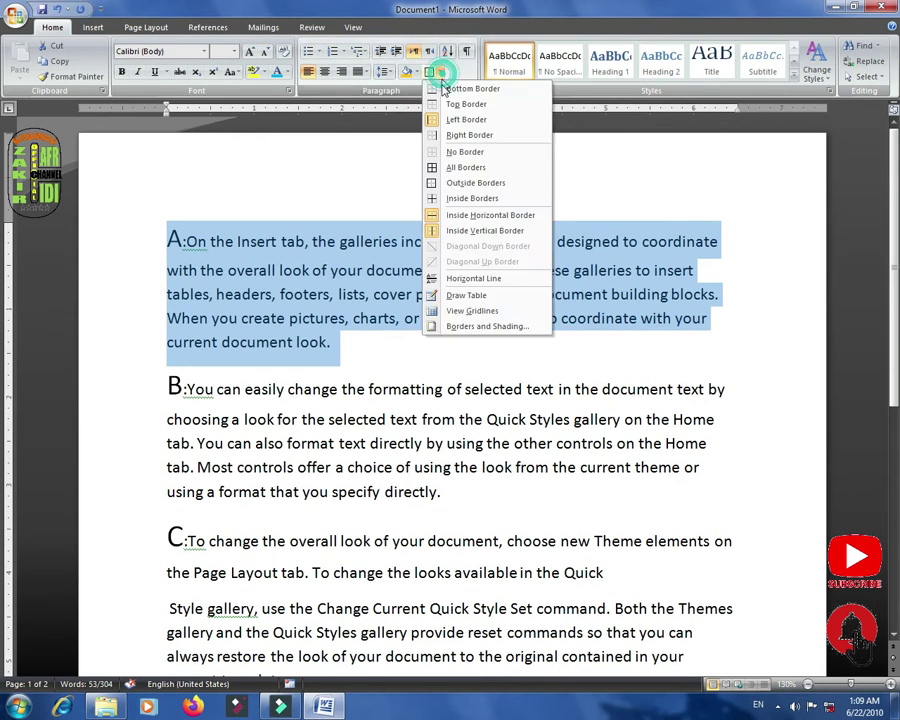
click(451, 186)
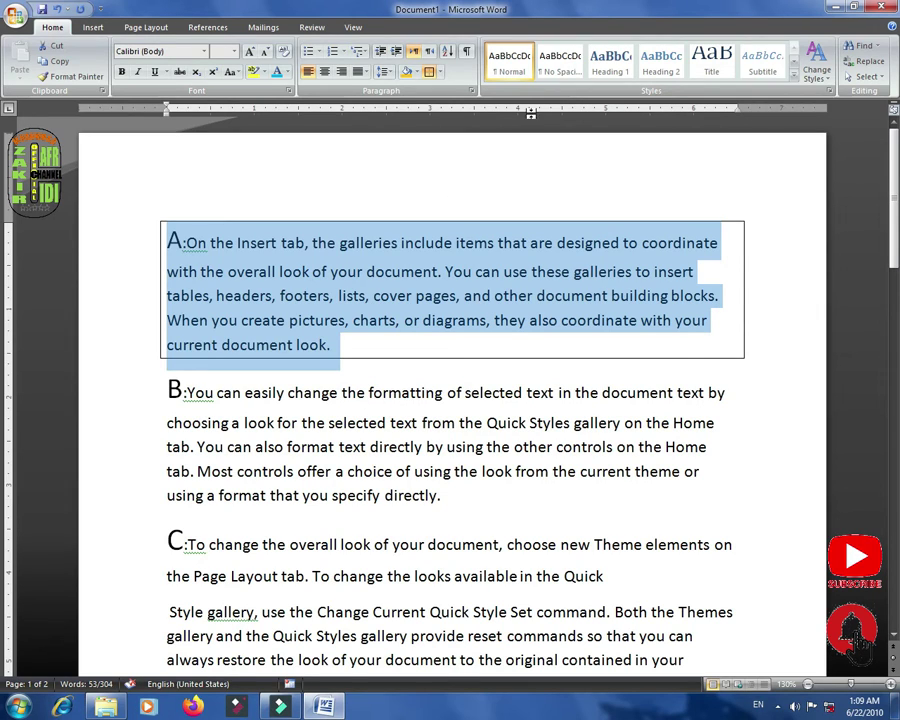
Draw a one-cell table across the third line of paragraph A with Draw Table
click(441, 73)
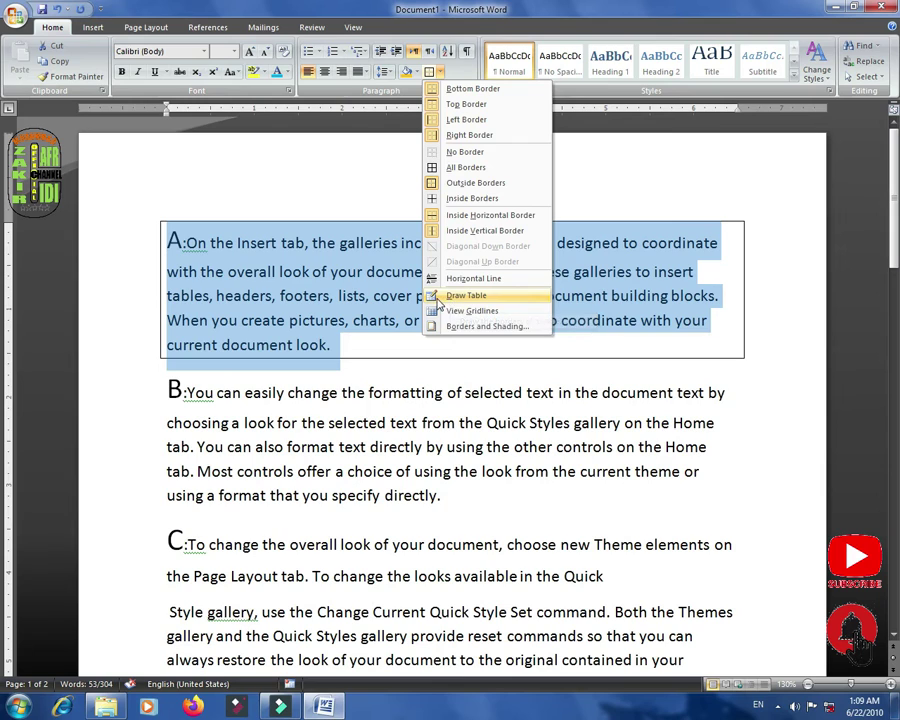
click(451, 296)
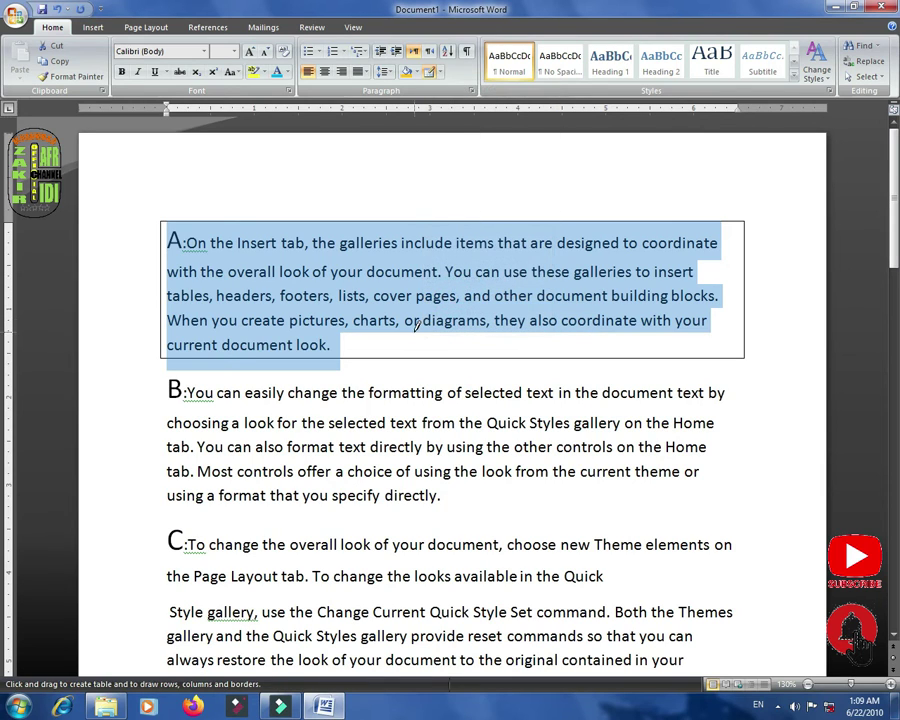
mouse_move(160, 302)
mouse_down()
mouse_move(640, 305)
mouse_move(746, 287)
mouse_move(744, 279)
mouse_up()
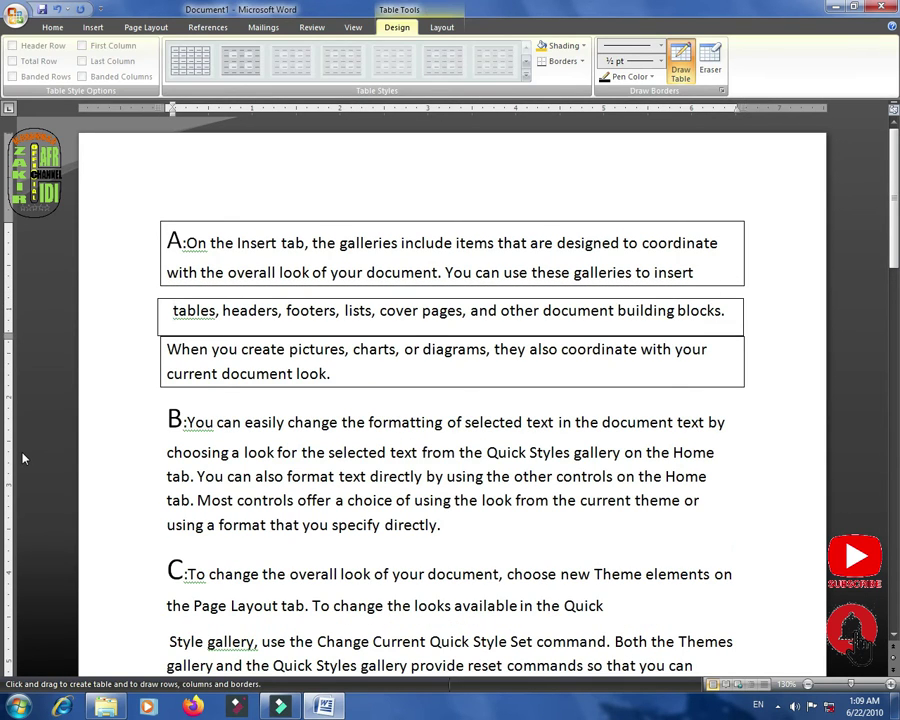
Draw two more full-width one-cell tables across paragraph A and a tall narrow cell down over its lines
mouse_move(160, 258)
mouse_down()
mouse_move(325, 275)
mouse_move(744, 272)
mouse_move(757, 288)
mouse_move(746, 281)
mouse_up()
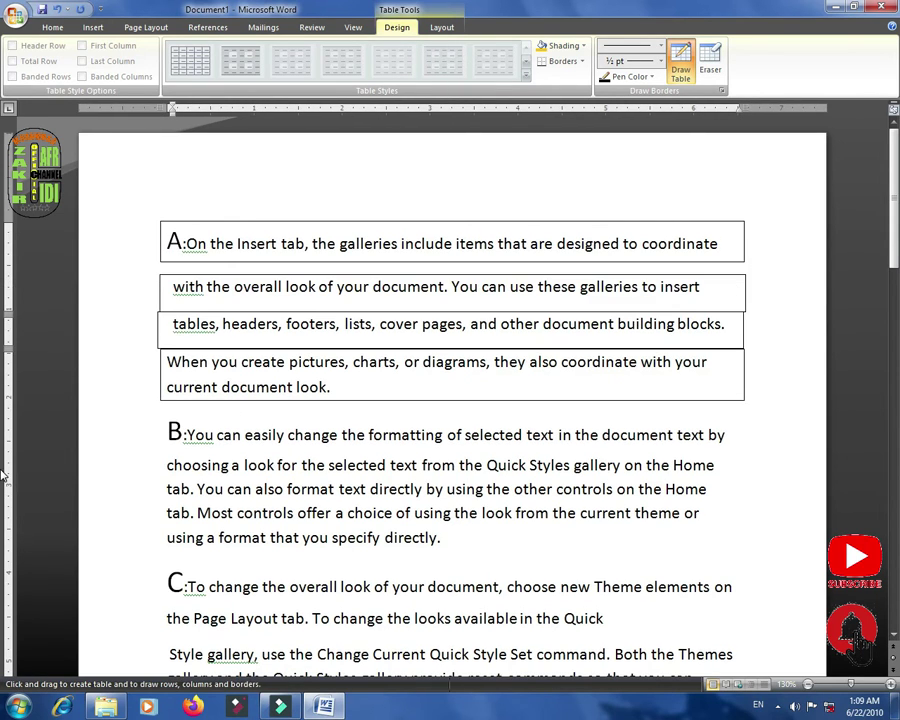
click(160, 358)
mouse_move(160, 358)
mouse_down()
mouse_move(578, 356)
mouse_move(866, 368)
mouse_move(745, 364)
mouse_up()
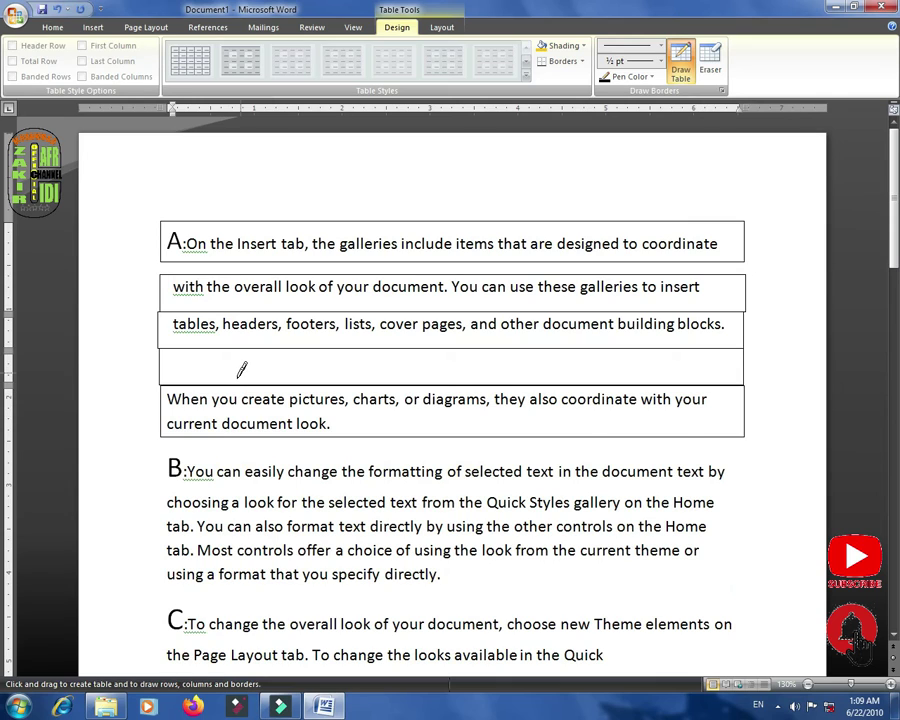
mouse_move(237, 220)
mouse_down()
mouse_move(297, 357)
mouse_move(234, 412)
mouse_move(285, 442)
mouse_move(279, 438)
mouse_up()
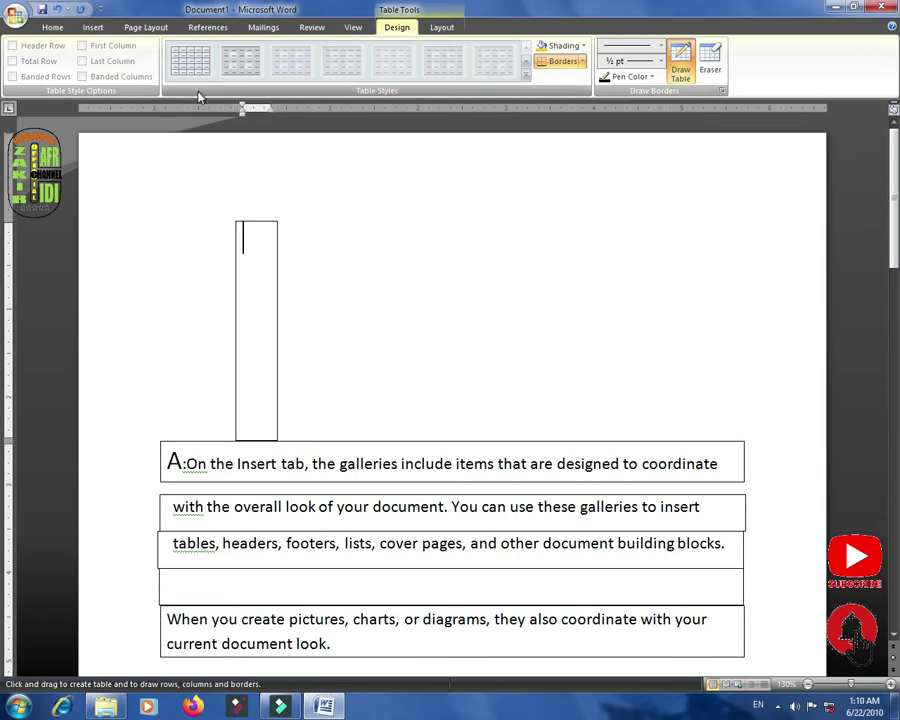
Undo the last three drawn tables, keeping only the first one
key(ctrl+z)
key(ctrl+z)
key(ctrl+z)
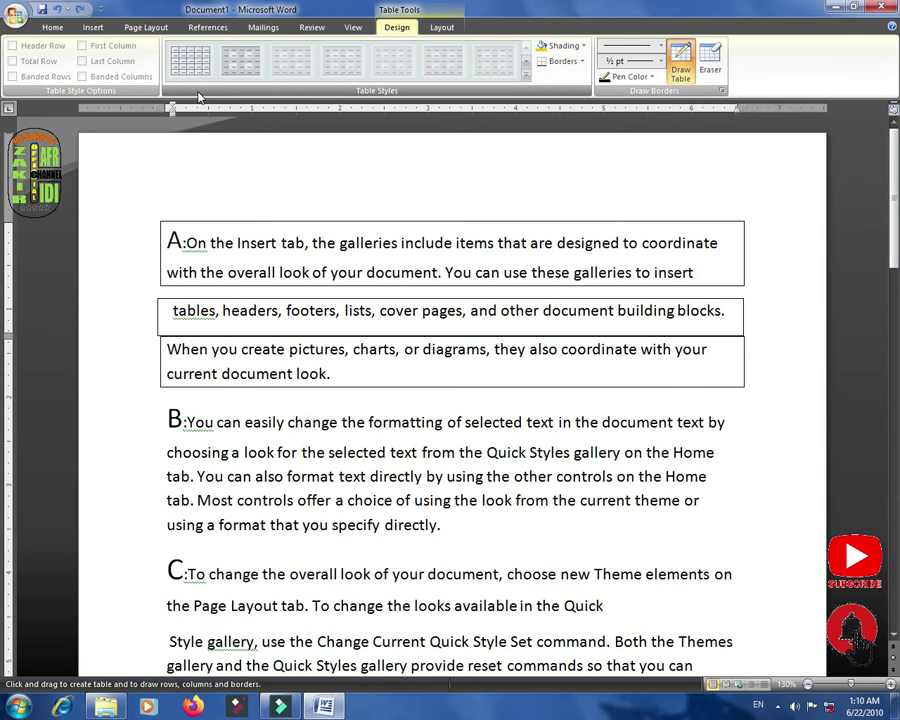
Turn on View Gridlines and move the one-cell table below the first line of paragraph B
click(54, 27)
click(439, 72)
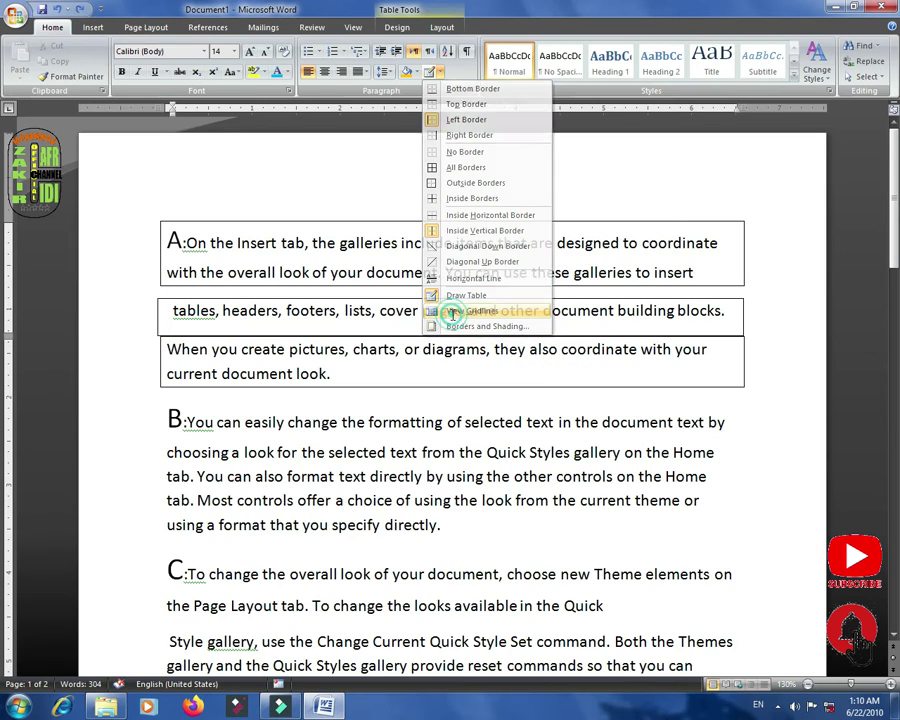
click(452, 318)
drag(154, 294, 165, 444)
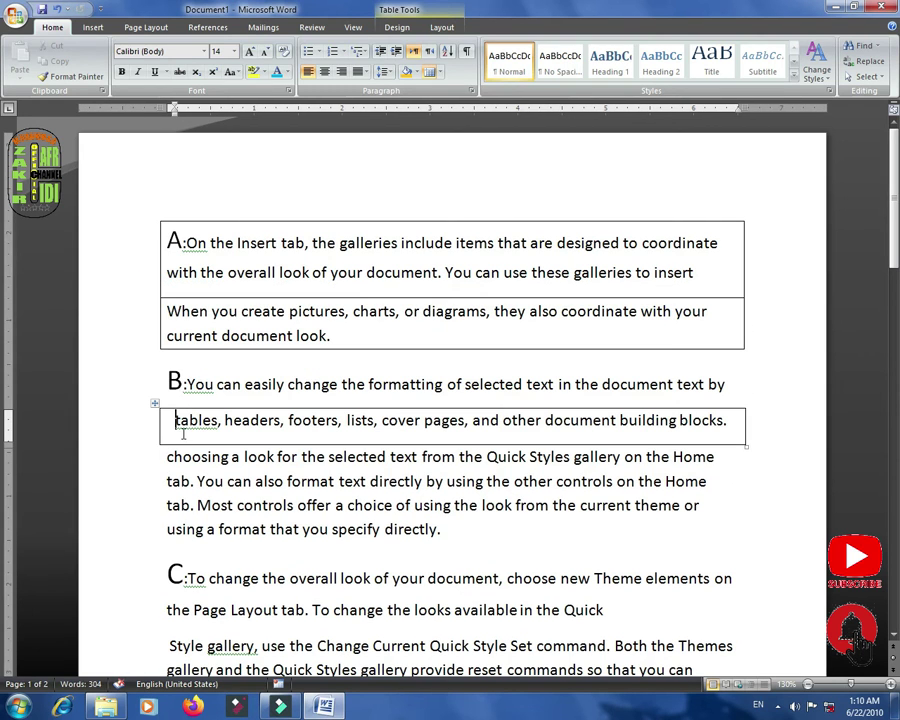
Select the entire document and delete all its content
key(ctrl+a)
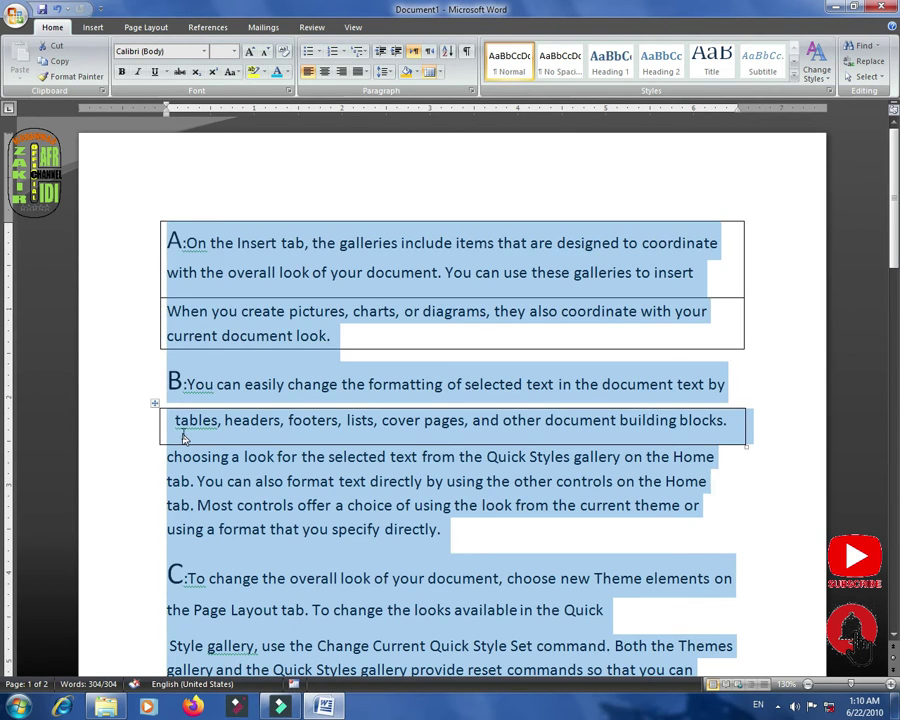
key(Delete)
click(342, 224)
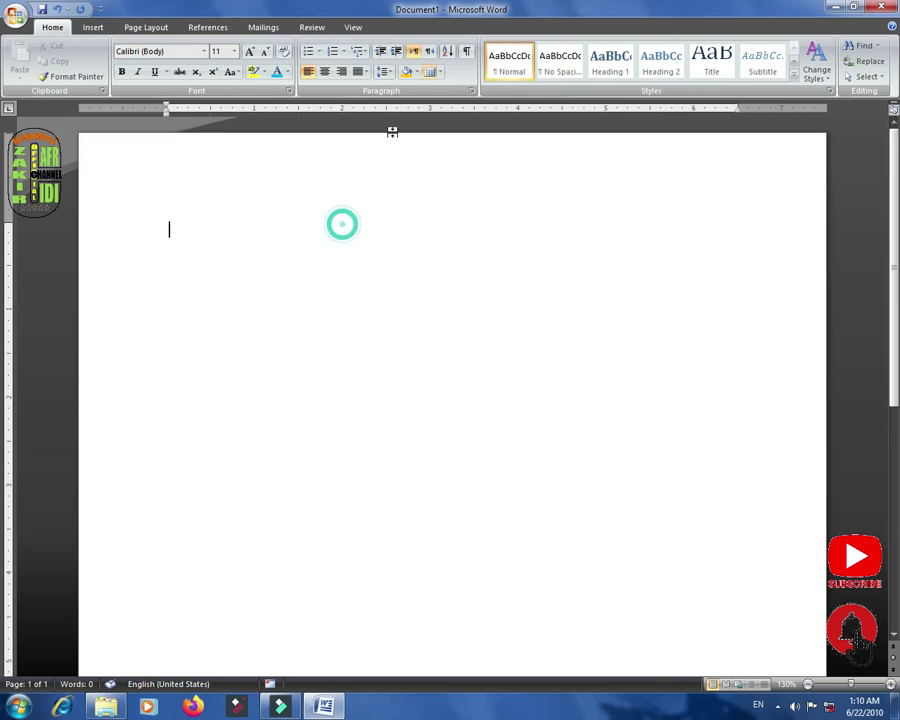
Turn off View Gridlines for the empty document
click(438, 72)
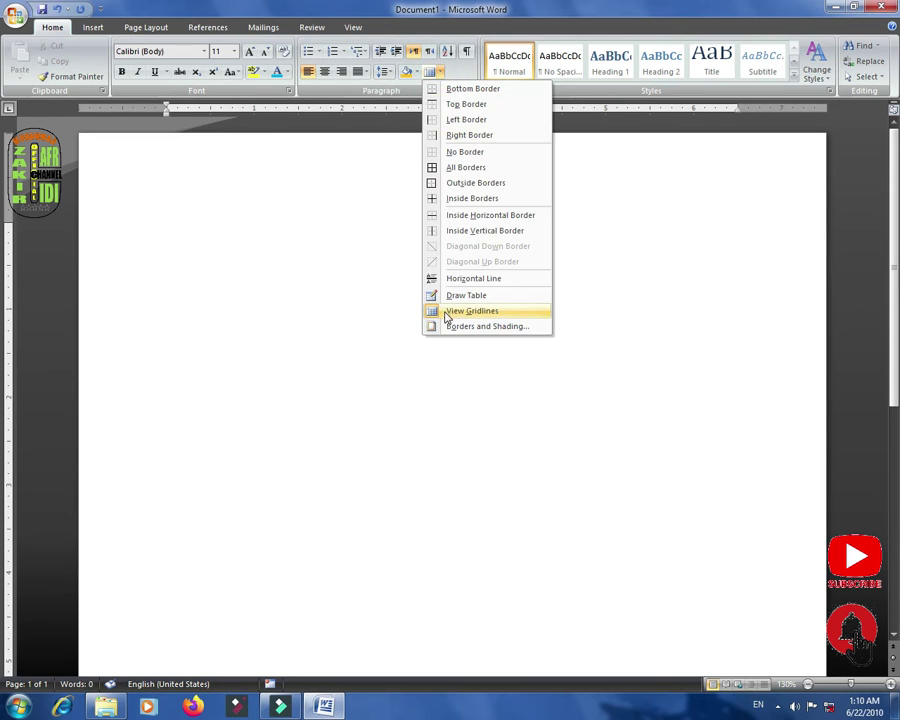
click(465, 312)
click(209, 277)
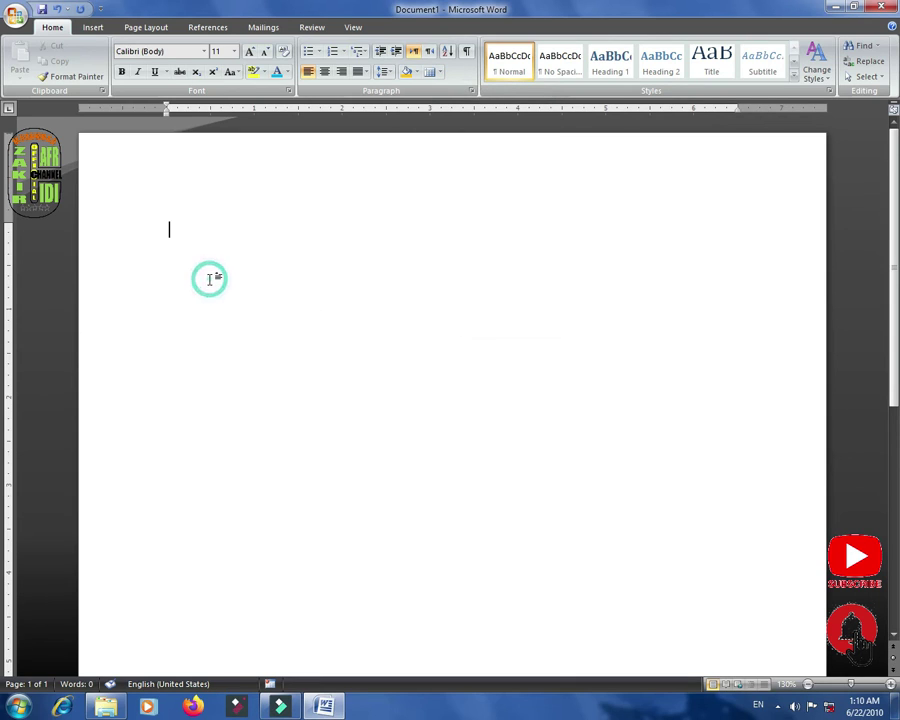
Enter the test text gfhg on the empty page and delete it again
text(gfhg)
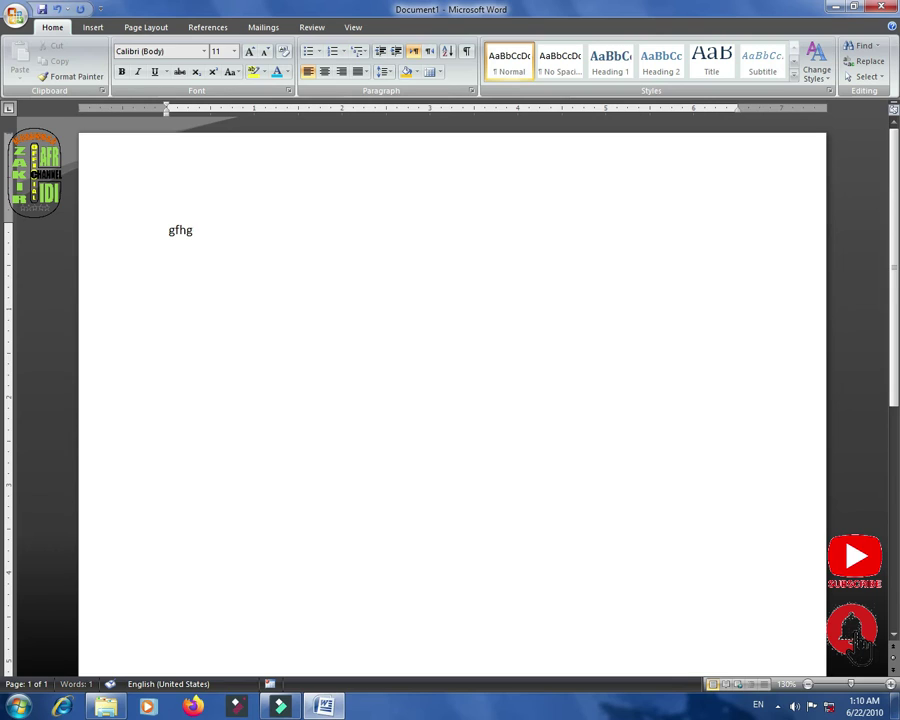
key(BackSpace)
key(BackSpace)
key(BackSpace)
Examine the Borders, Page Border and Shading settings in Borders and Shading and close it without changes
click(439, 76)
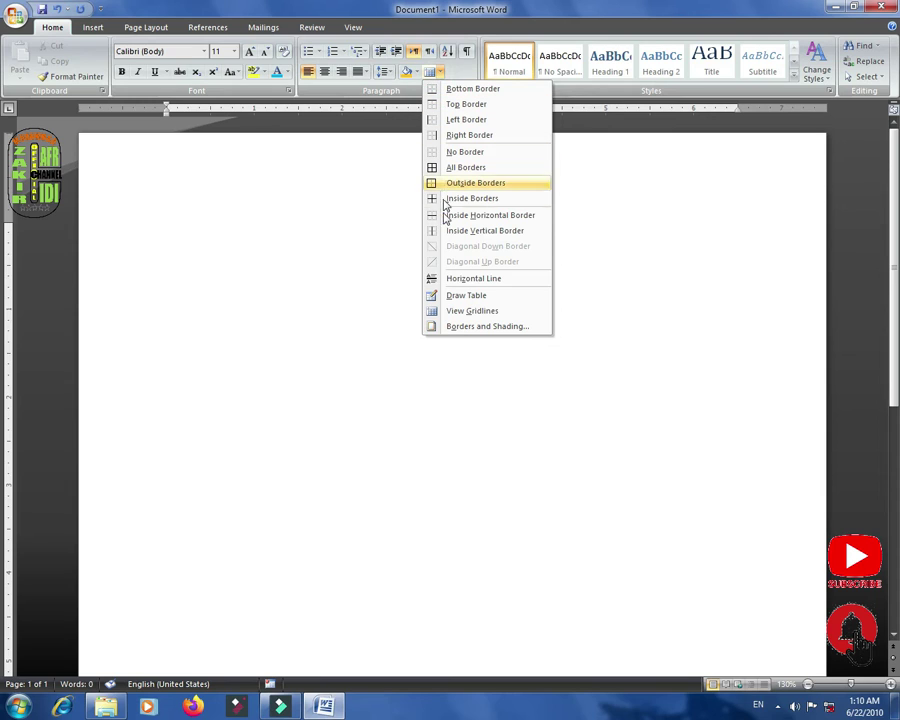
click(461, 334)
drag(400, 205, 577, 237)
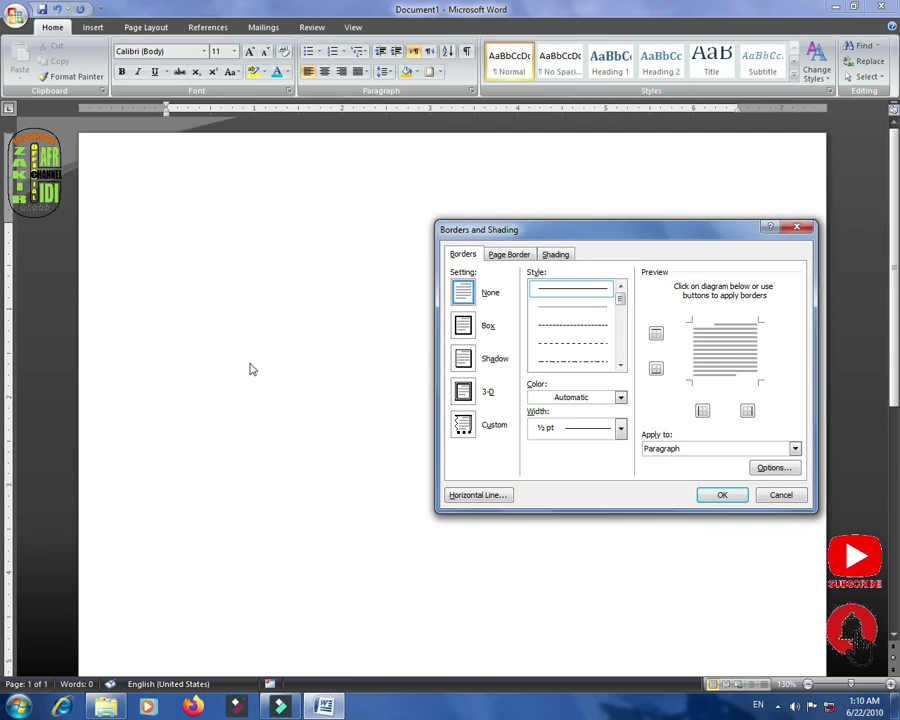
mouse_move(577, 232)
mouse_down()
mouse_move(258, 238)
mouse_move(346, 234)
mouse_move(402, 245)
mouse_up()
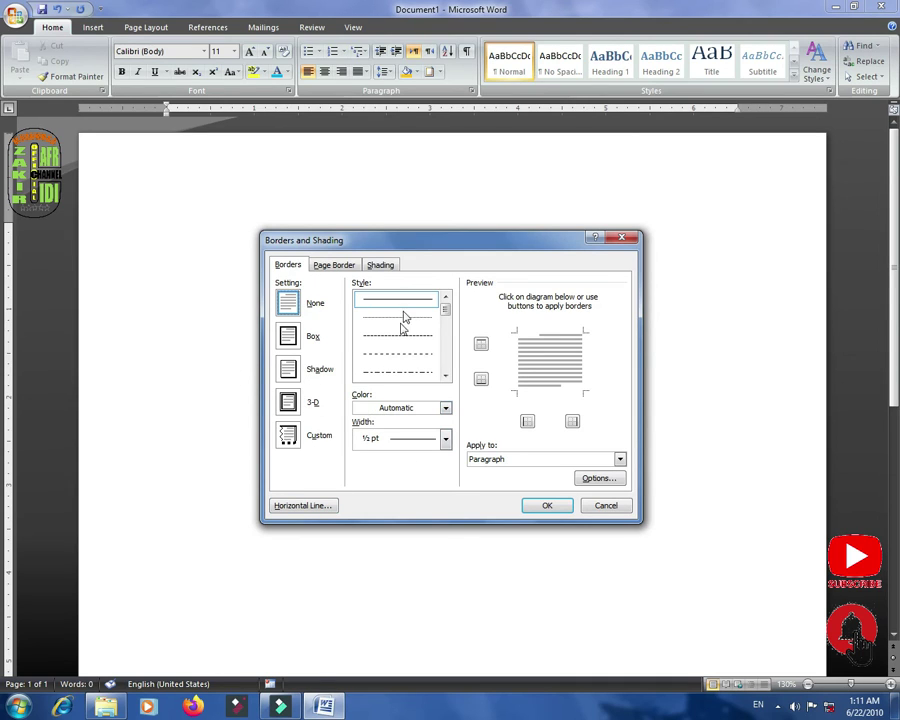
click(336, 265)
click(386, 266)
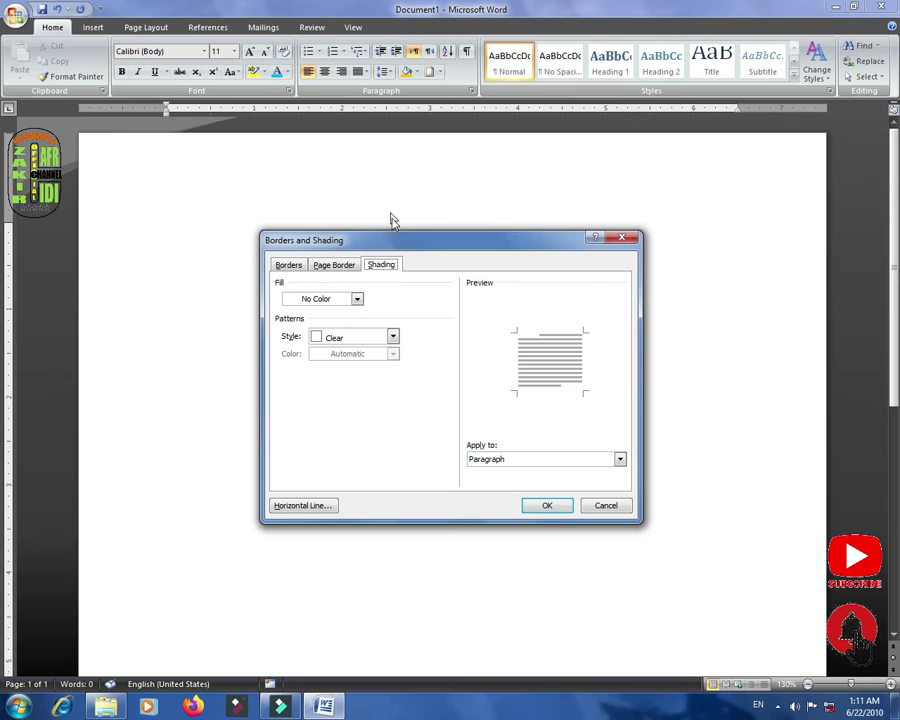
mouse_move(394, 243)
mouse_down()
mouse_move(251, 243)
mouse_move(327, 204)
mouse_up()
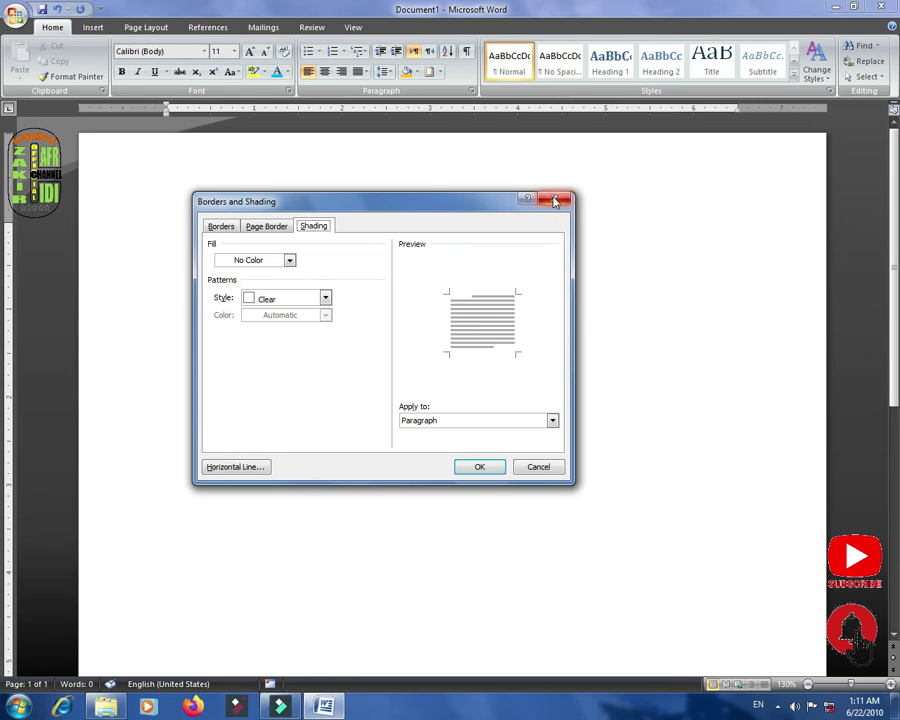
click(547, 469)
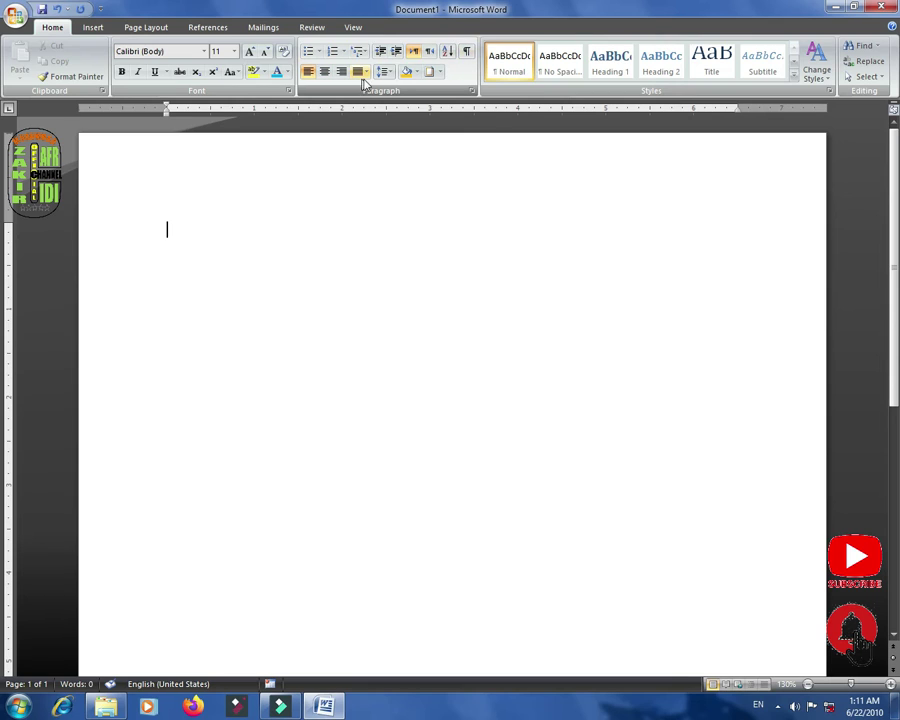
Generate three paragraphs of sample text with =rand(3)
click(415, 72)
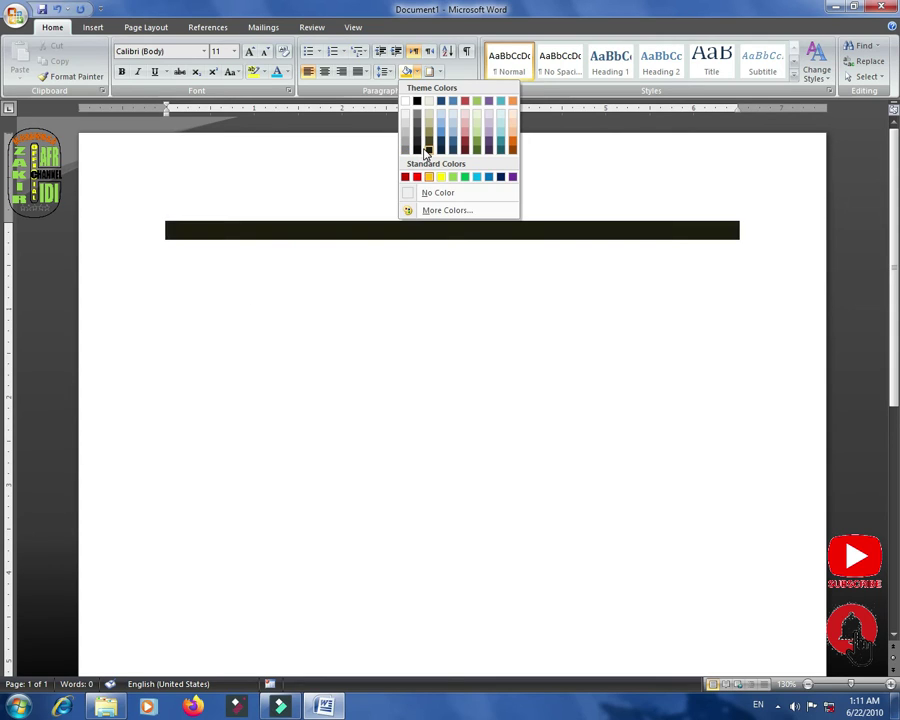
click(264, 231)
text(=rand)
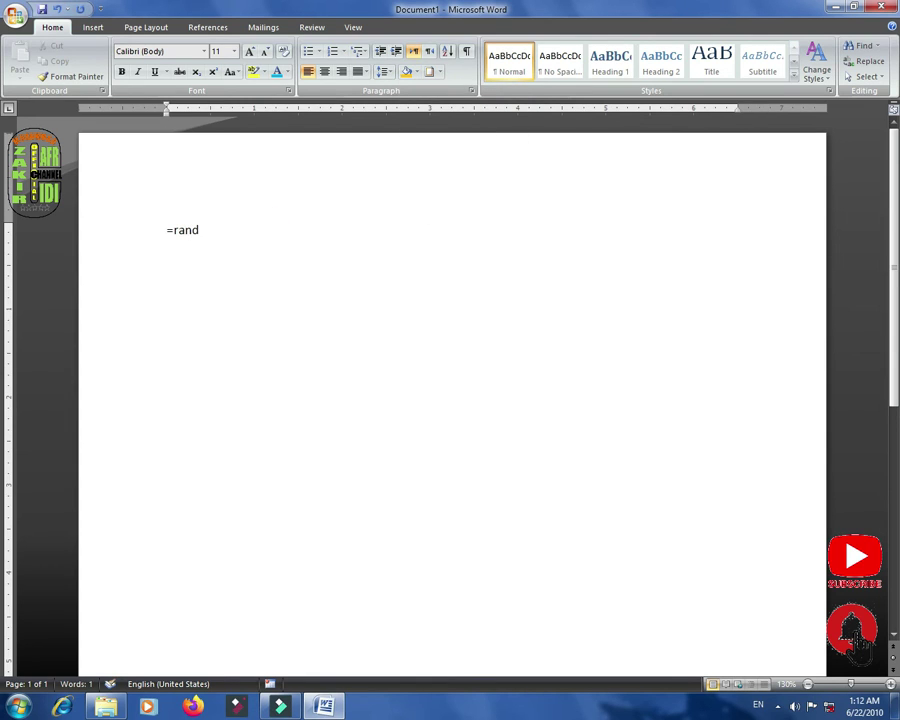
text((3))
key(Return)
Shade the first line of the first paragraph with a light green from More Colors, RGB 102, 255, 102
click(165, 229)
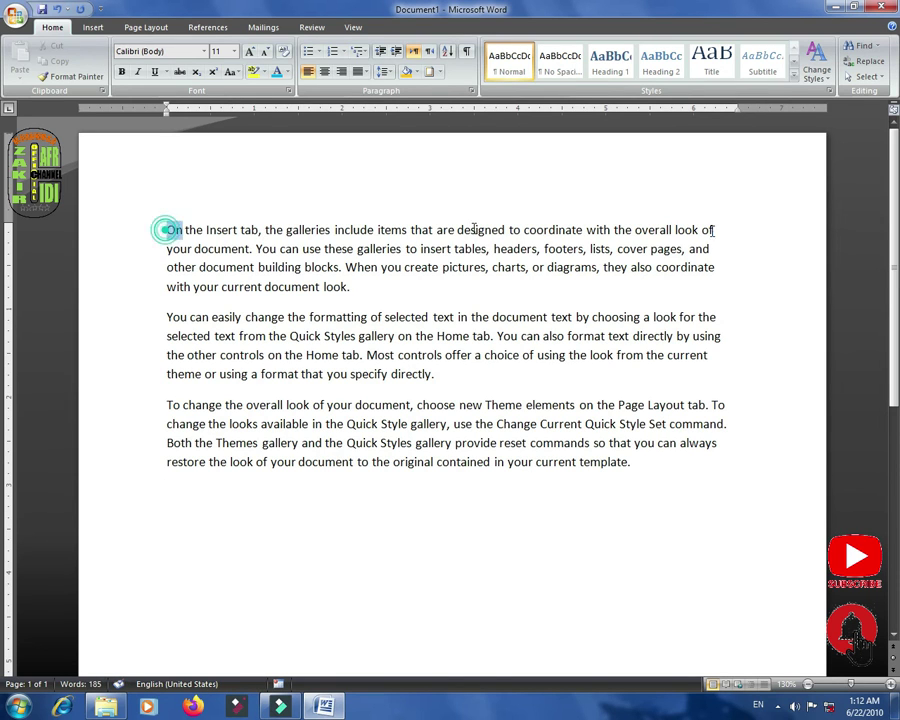
shift+click(711, 229)
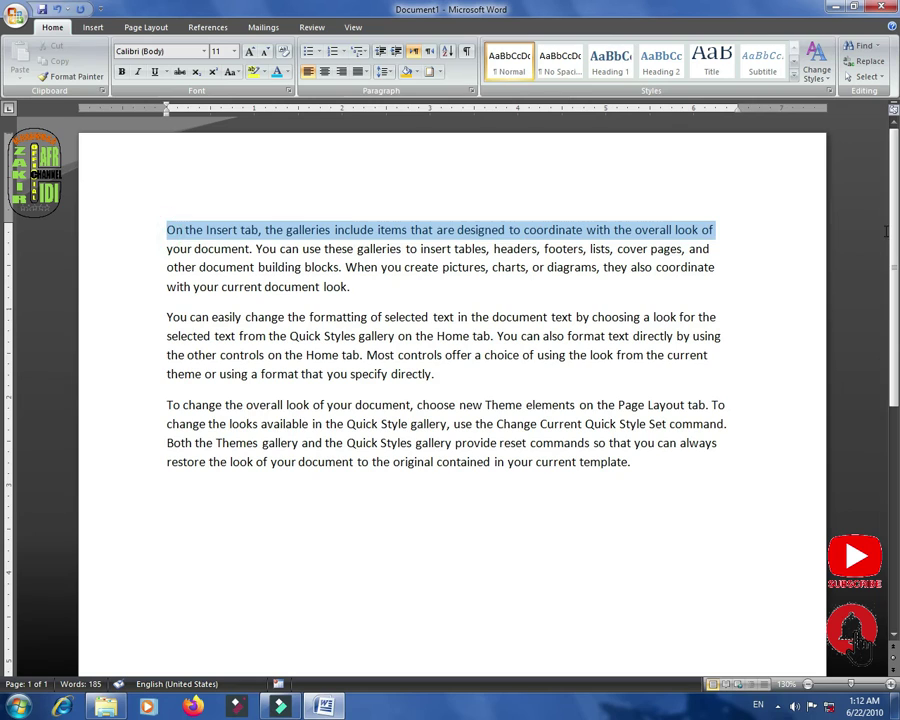
click(415, 72)
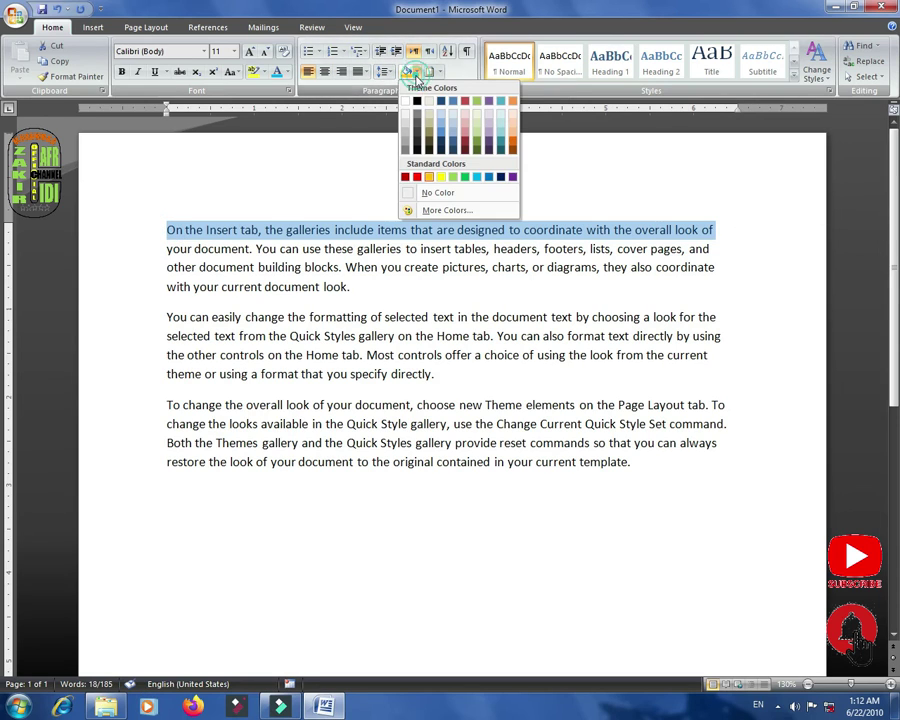
click(475, 212)
drag(463, 226, 465, 306)
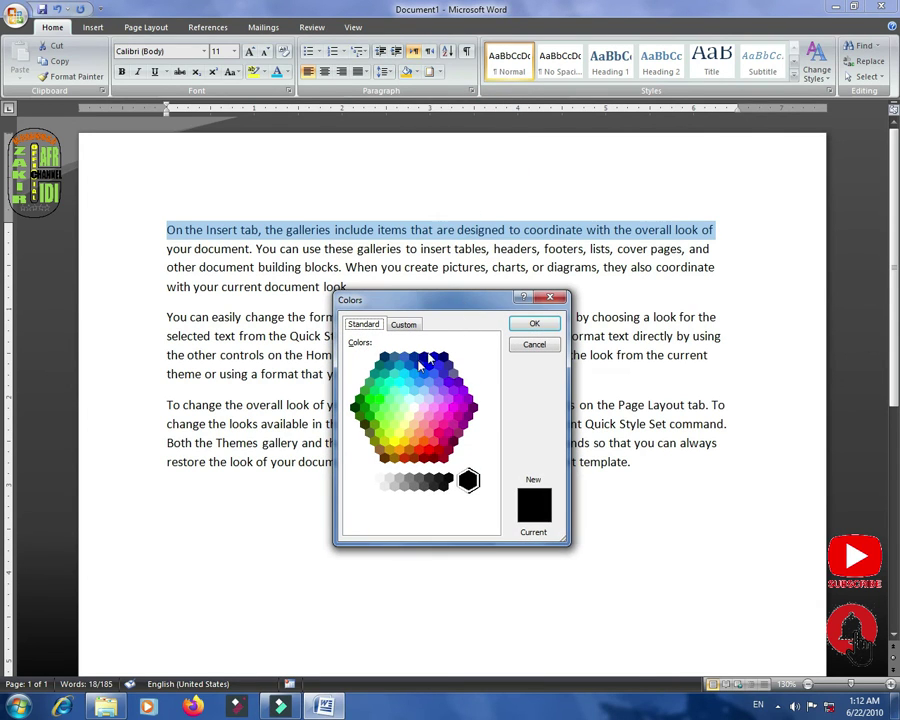
click(399, 399)
click(372, 389)
click(384, 407)
click(405, 326)
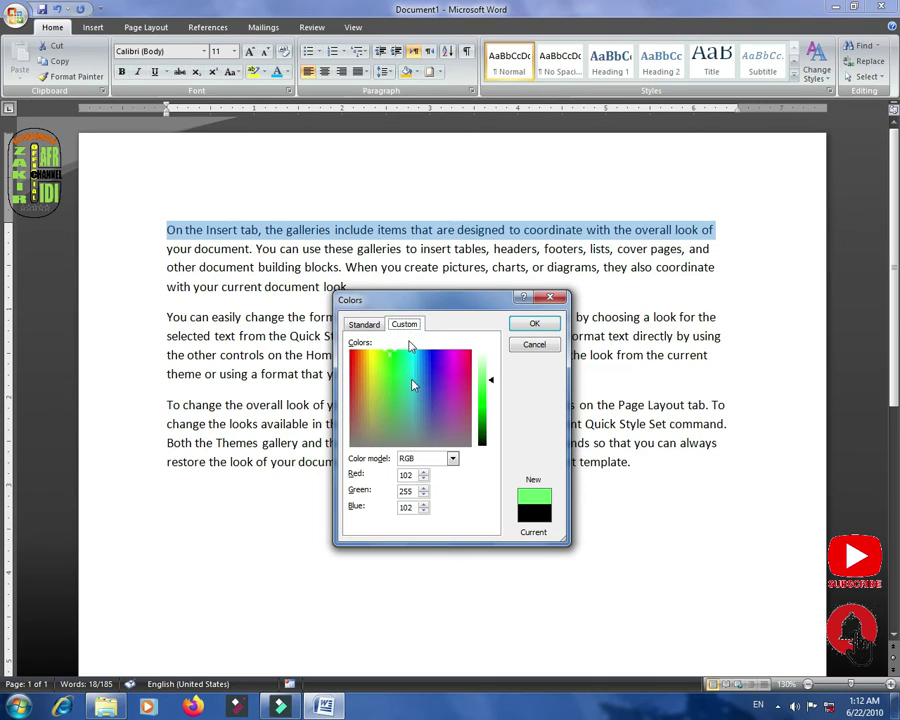
click(531, 323)
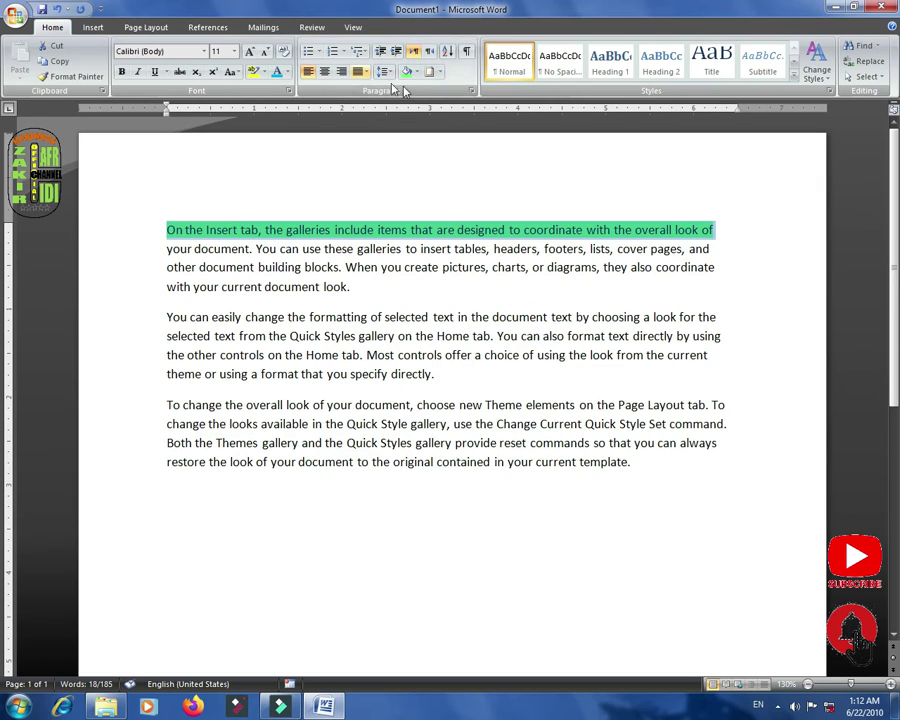
Set the first paragraph's line spacing to Multiple at 3 in the Paragraph settings after checking the special indentation choices
click(386, 72)
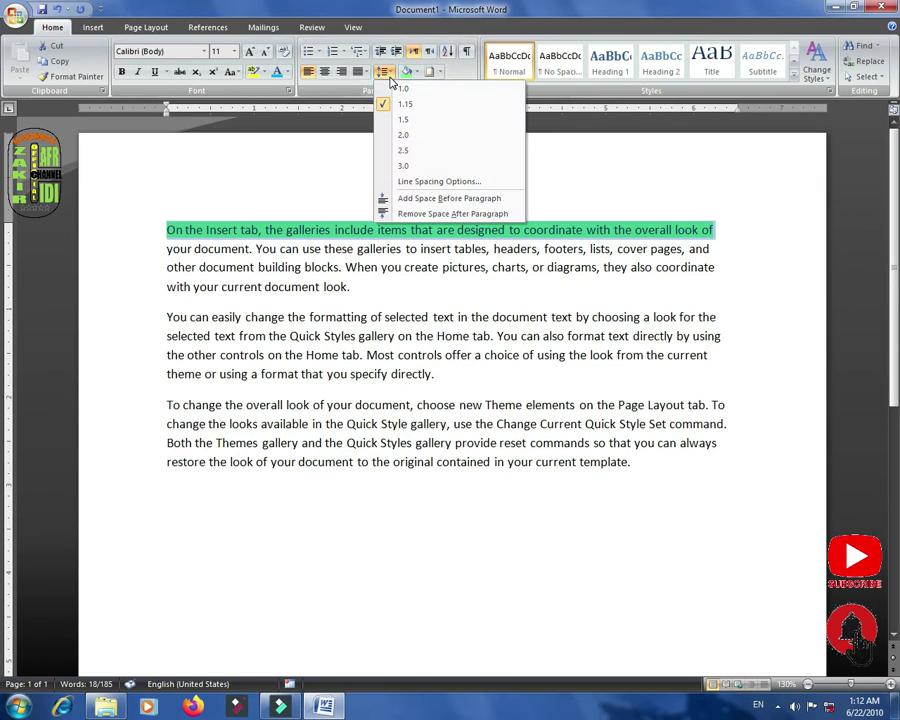
click(421, 183)
drag(420, 142, 600, 196)
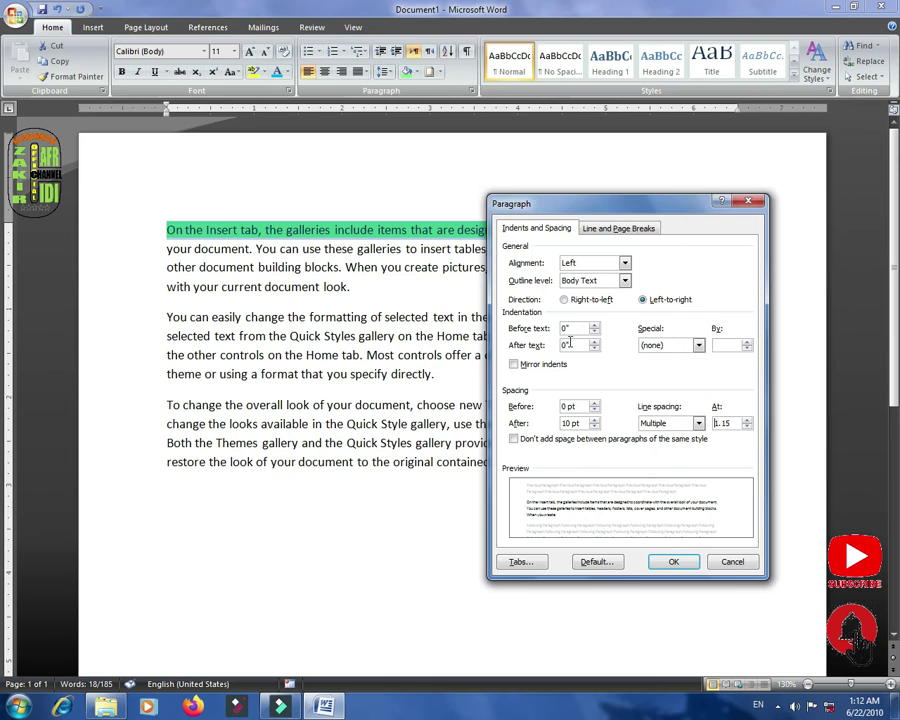
click(698, 345)
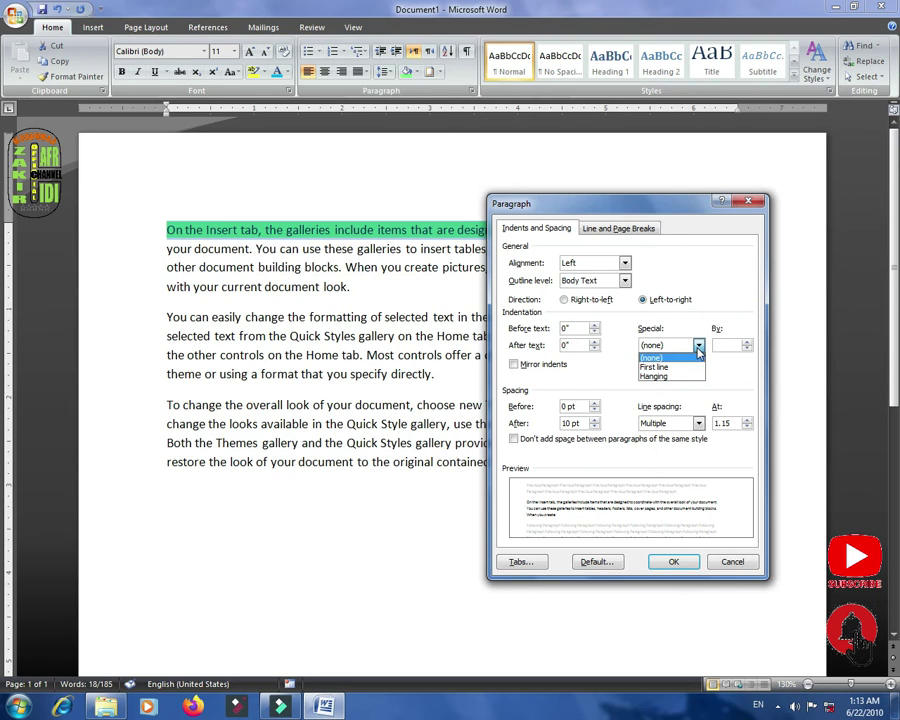
click(698, 349)
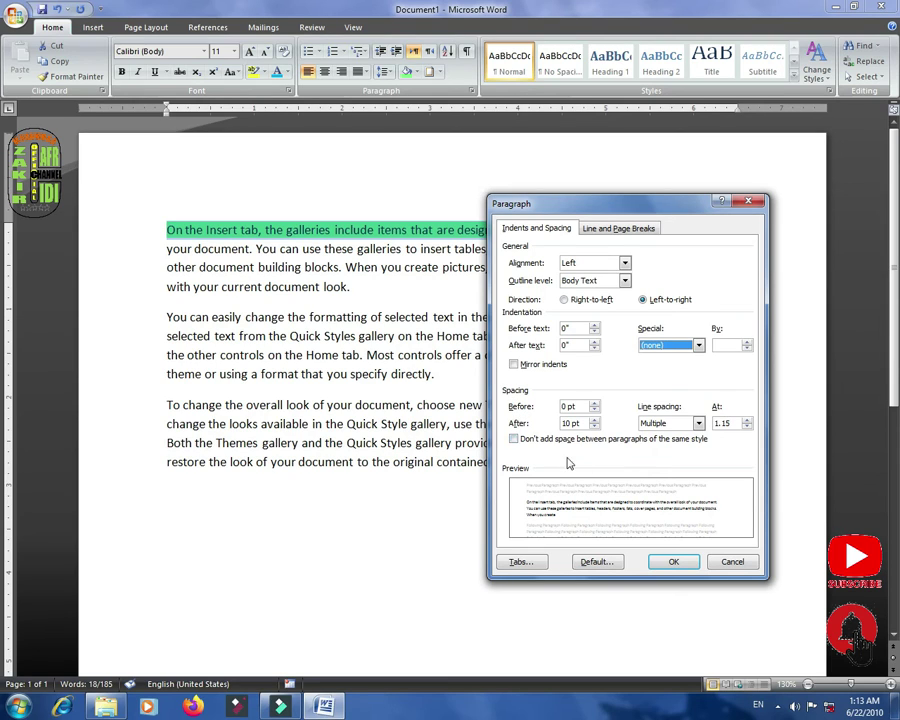
click(698, 424)
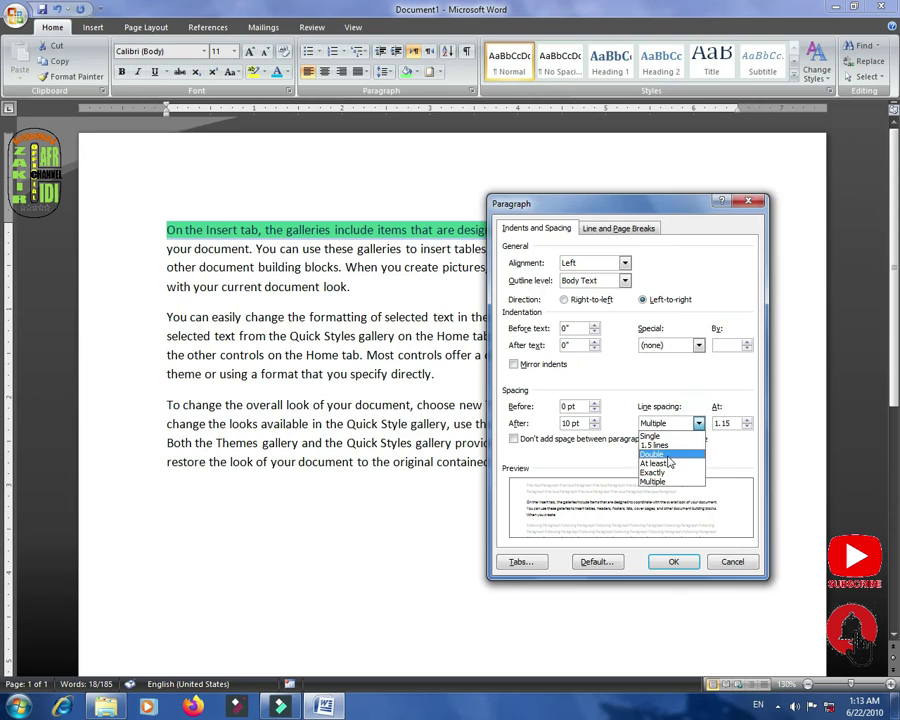
click(652, 481)
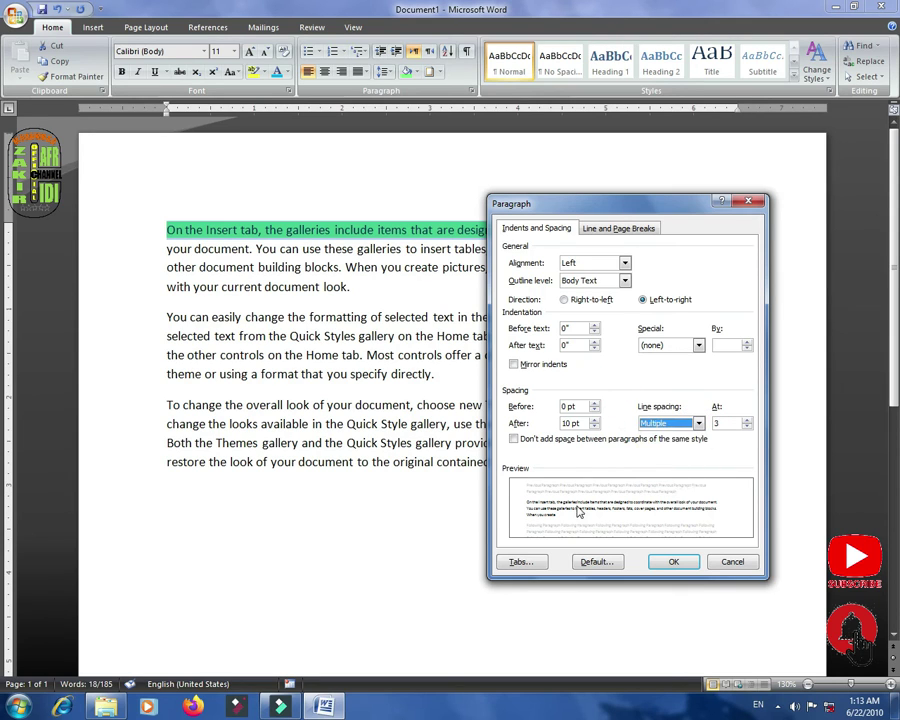
Set the spacing before the paragraph to 18 pt
drag(564, 210, 379, 152)
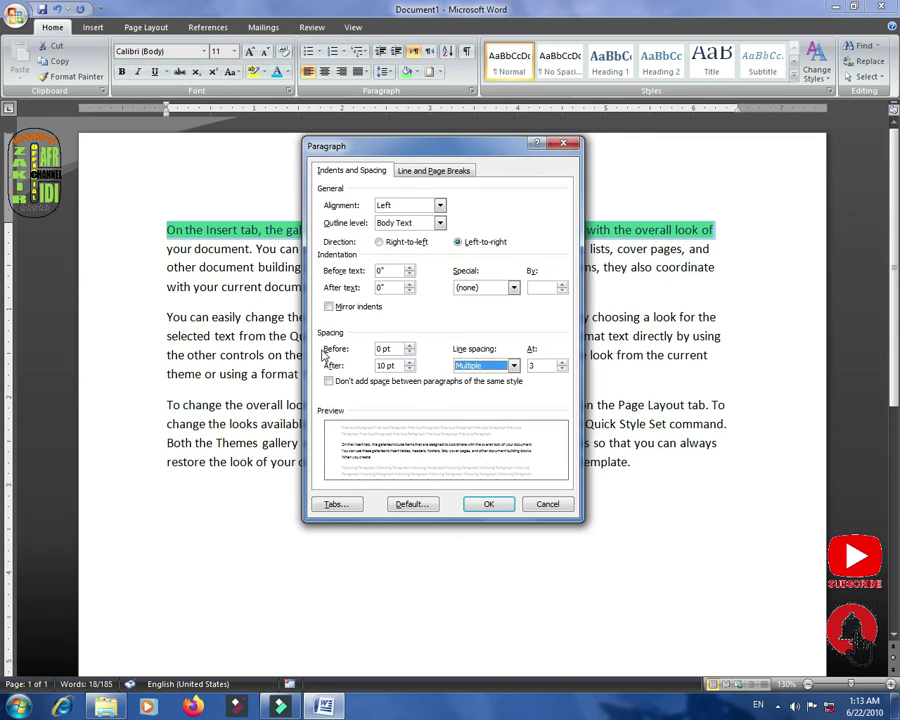
click(408, 346)
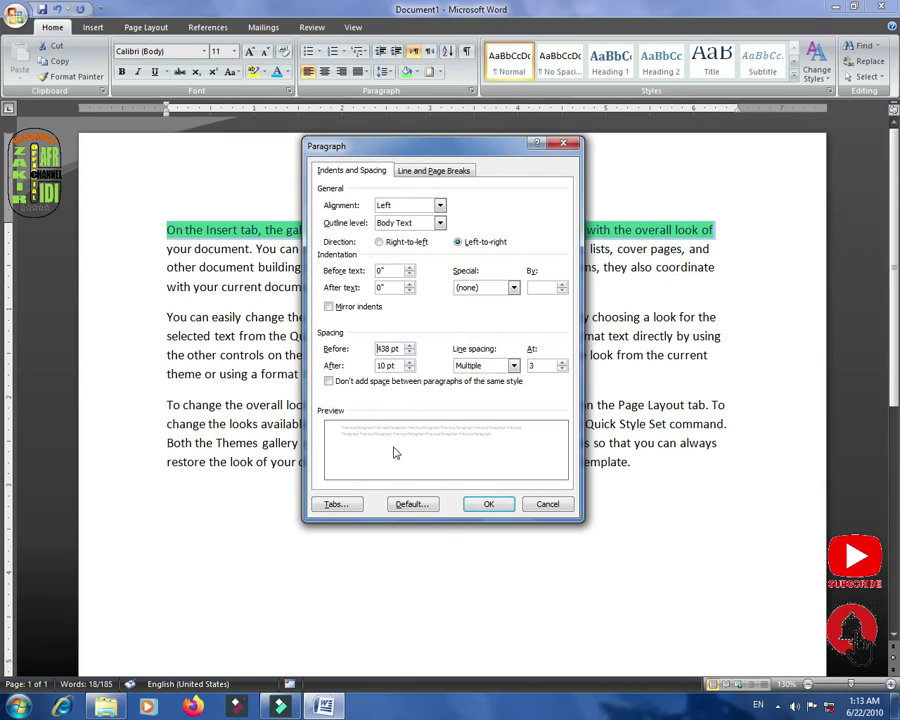
click(410, 357)
click(410, 355)
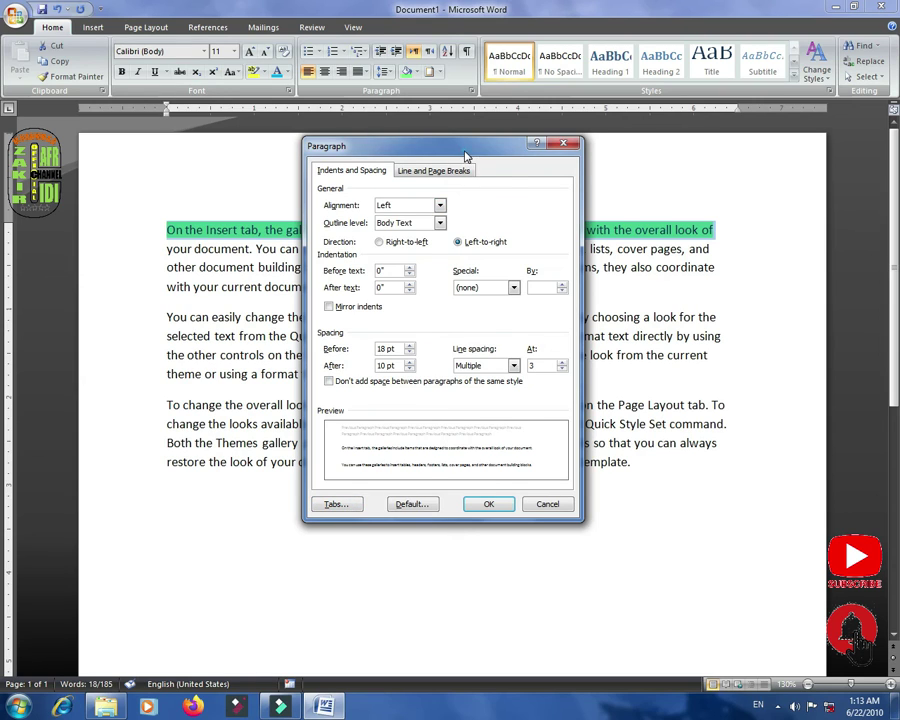
drag(467, 155, 584, 181)
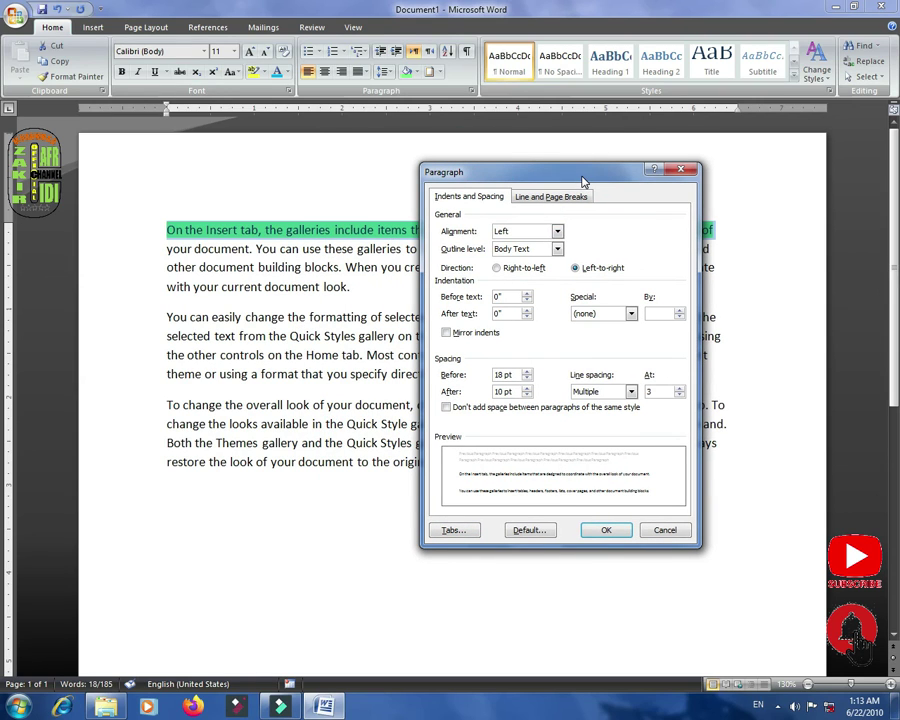
Set the document's default tab stops to 1" from the Paragraph settings and apply them
click(464, 535)
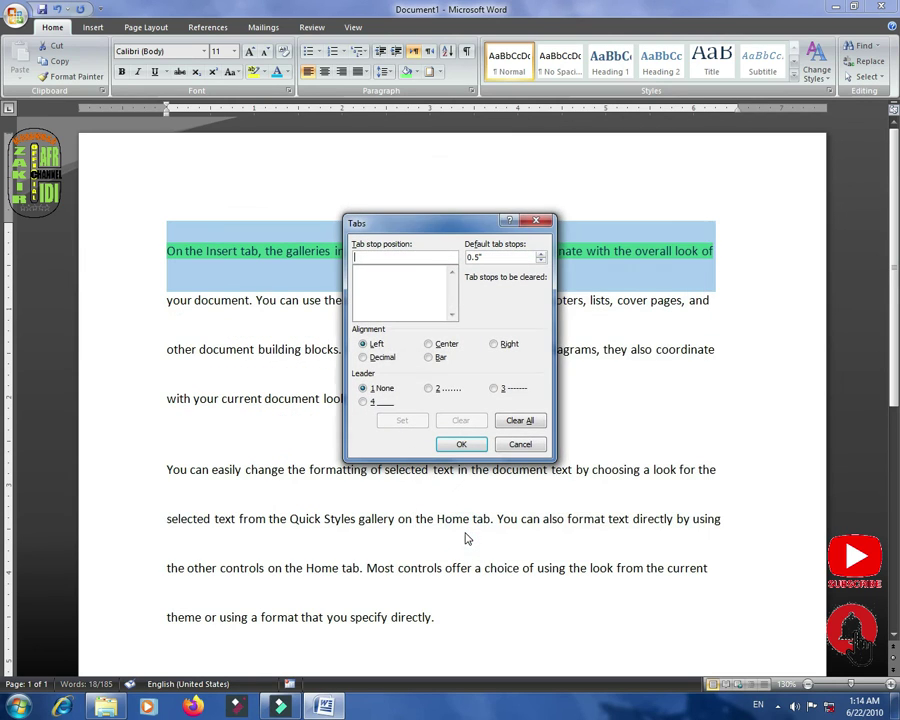
drag(435, 231, 517, 213)
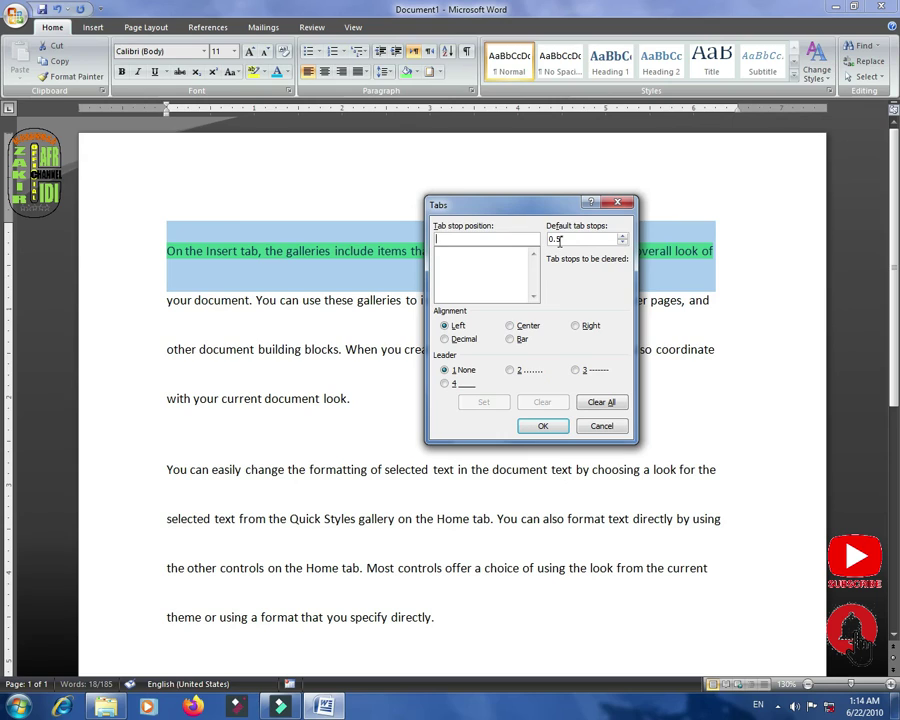
click(622, 236)
click(622, 237)
click(622, 237)
click(622, 237)
click(622, 238)
click(547, 428)
Try indenting the first line of the first paragraph by one tab stop twice, removing the indent each time
click(168, 250)
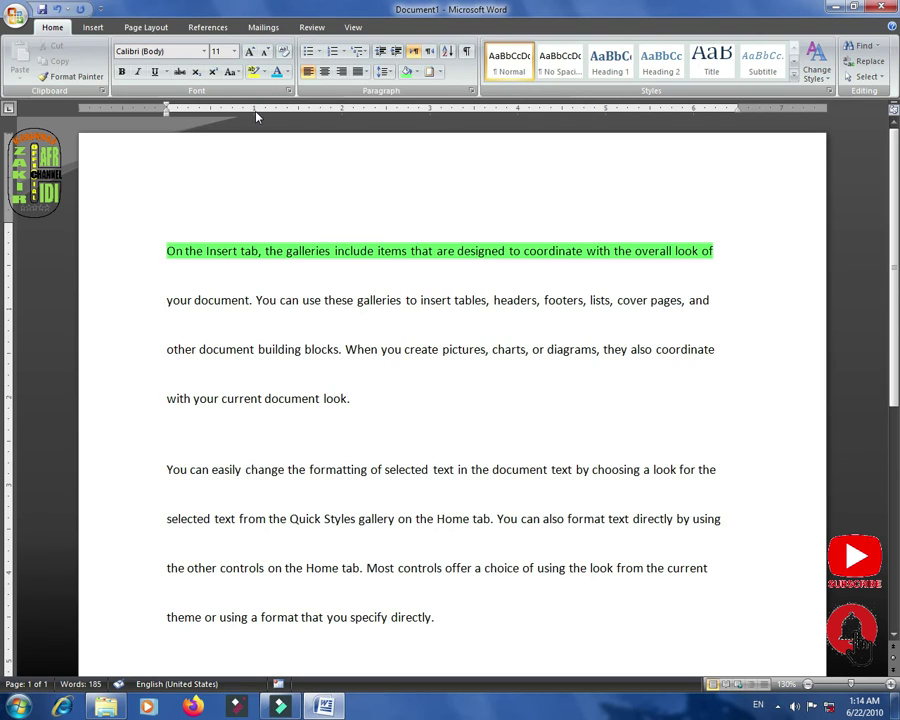
key(Tab)
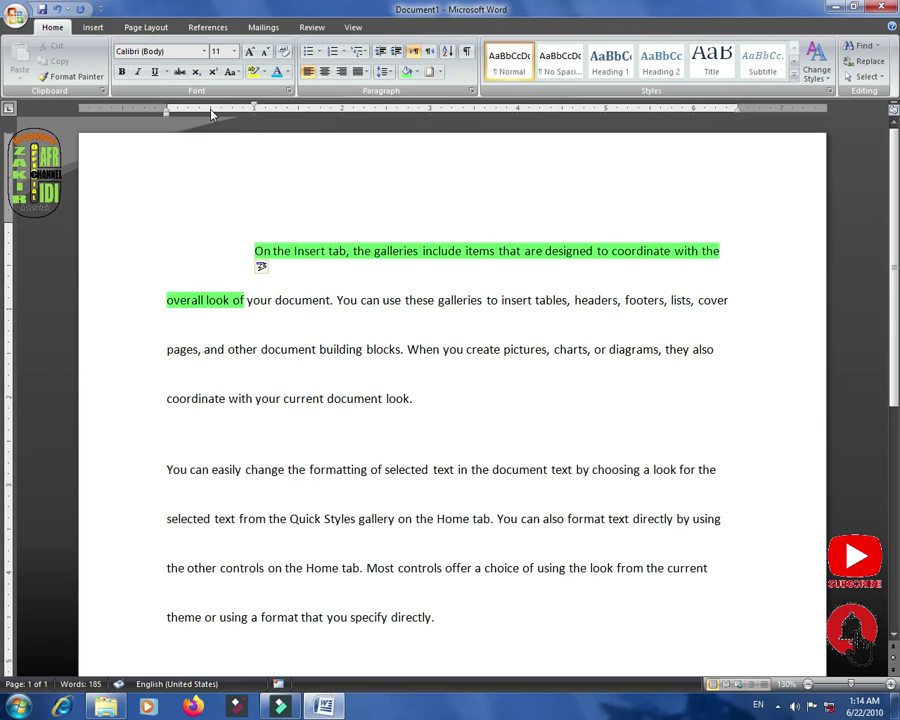
key(BackSpace)
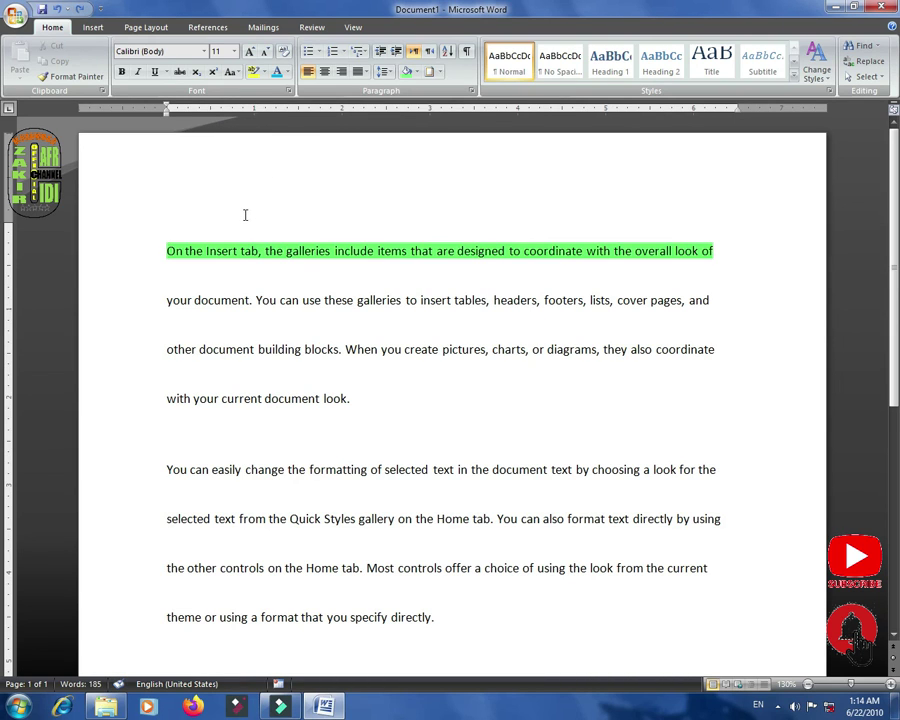
key(Tab)
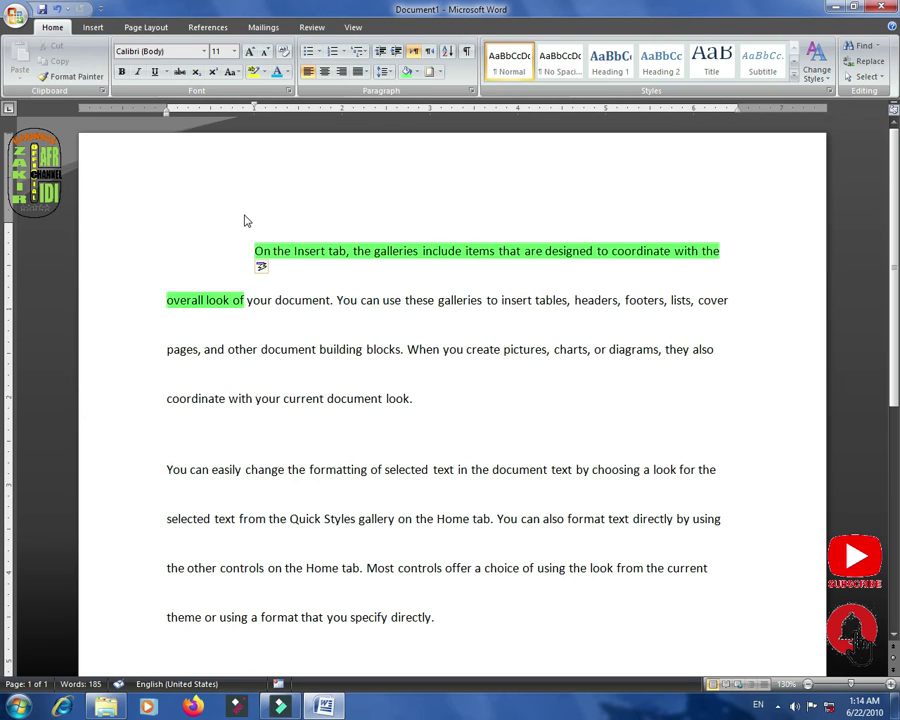
key(BackSpace)
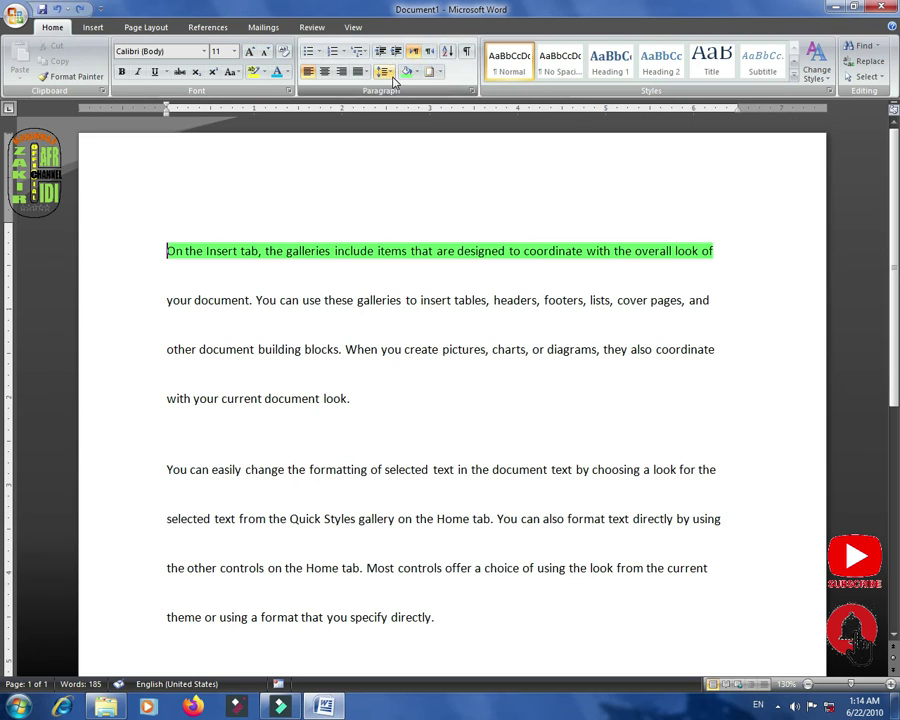
Set the default tab stops to 0.5" and indent the first line of the first paragraph by one tab stop
click(384, 71)
click(401, 179)
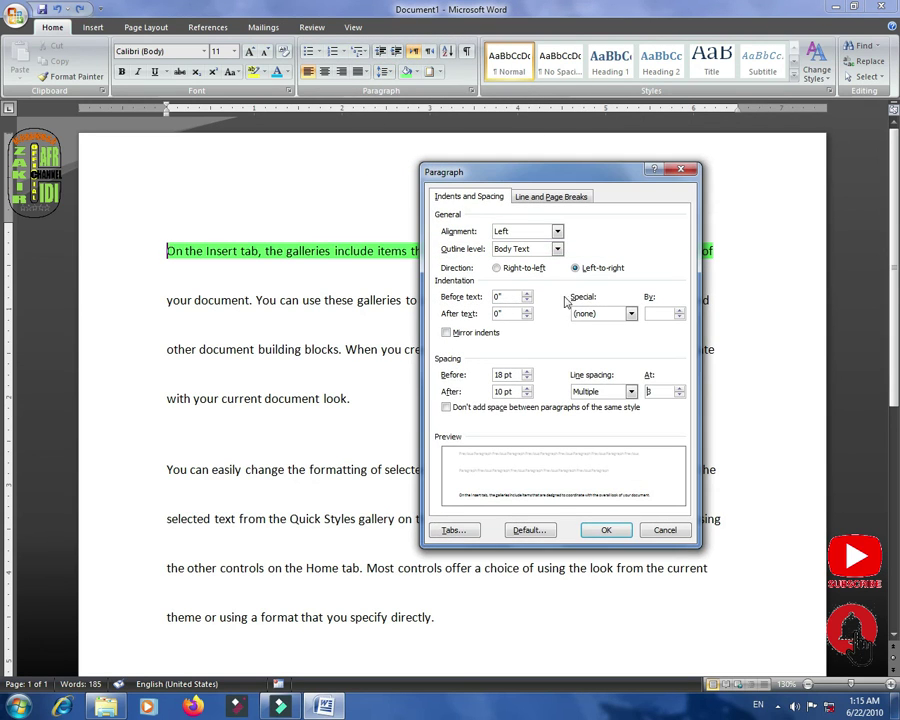
click(457, 532)
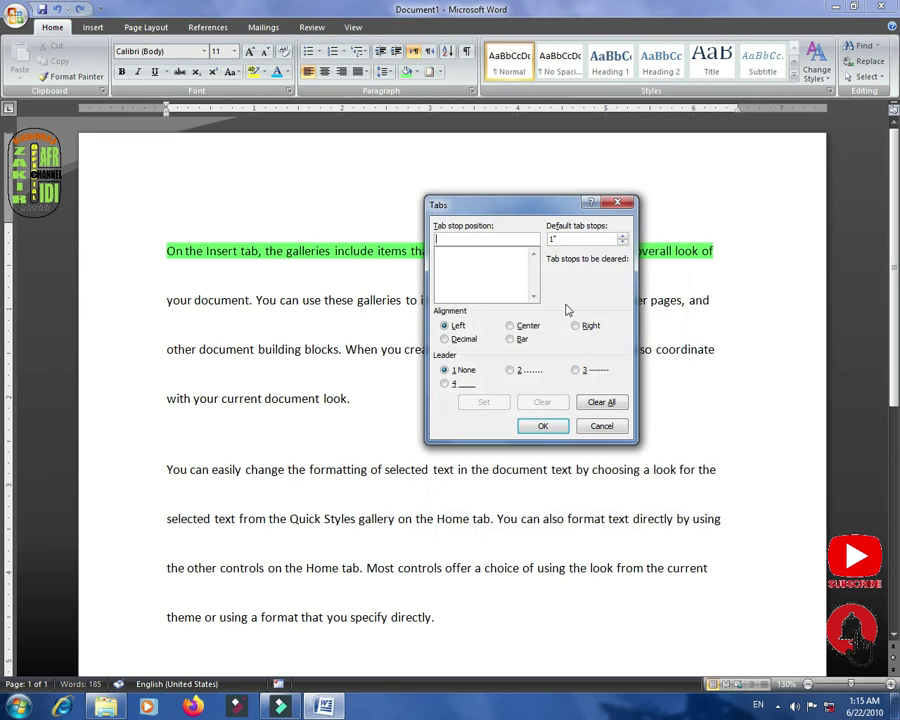
click(623, 243)
click(623, 243)
click(623, 243)
click(623, 243)
click(623, 243)
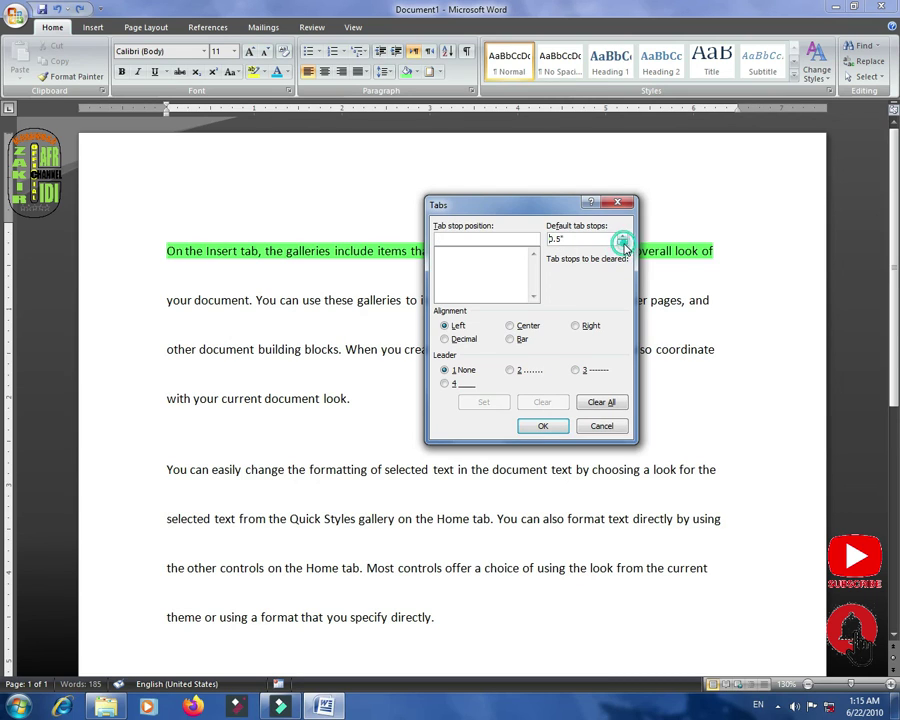
click(543, 427)
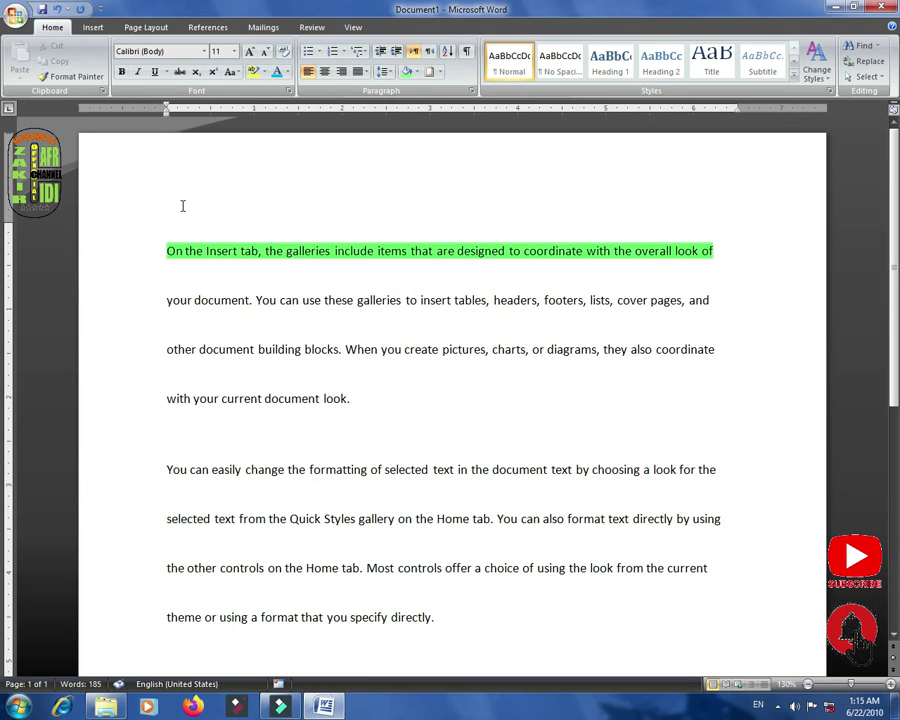
key(Tab)
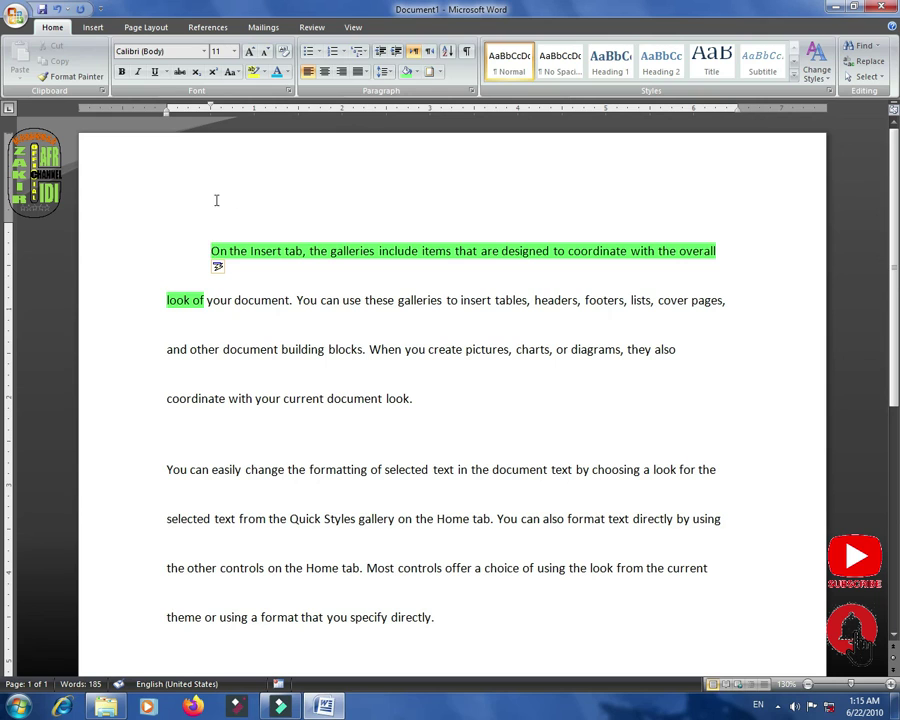
View the border options for the selected first two paragraphs and close the document
drag(184, 210, 676, 644)
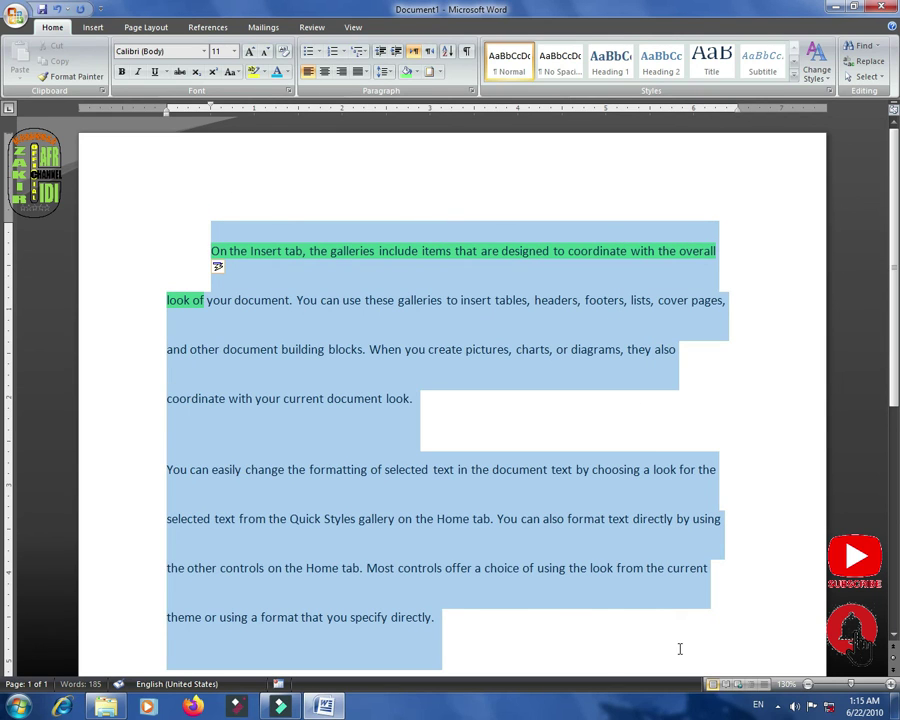
click(440, 72)
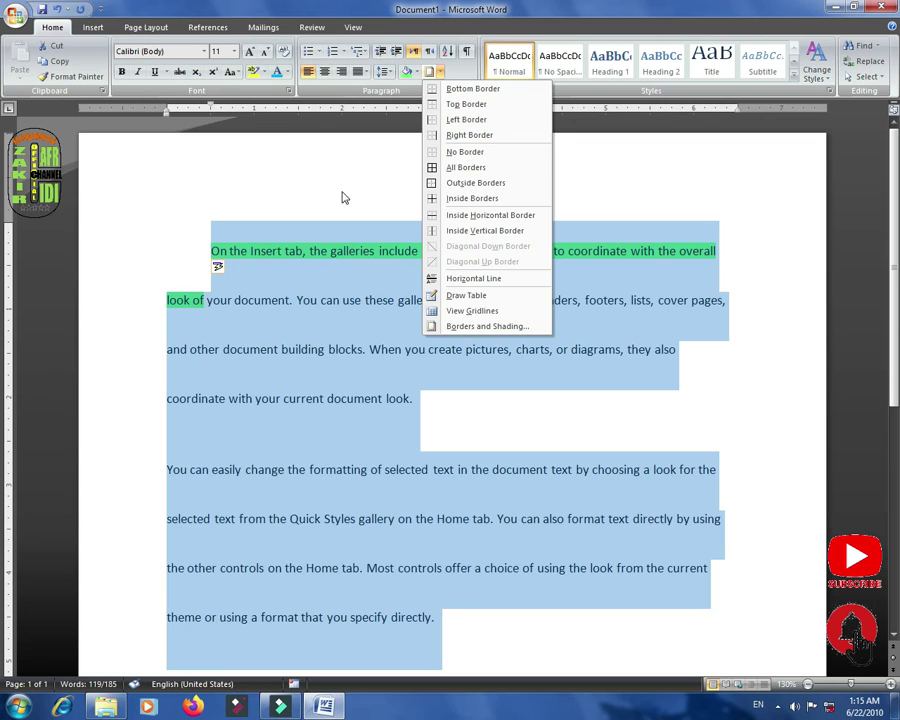
click(885, 10)
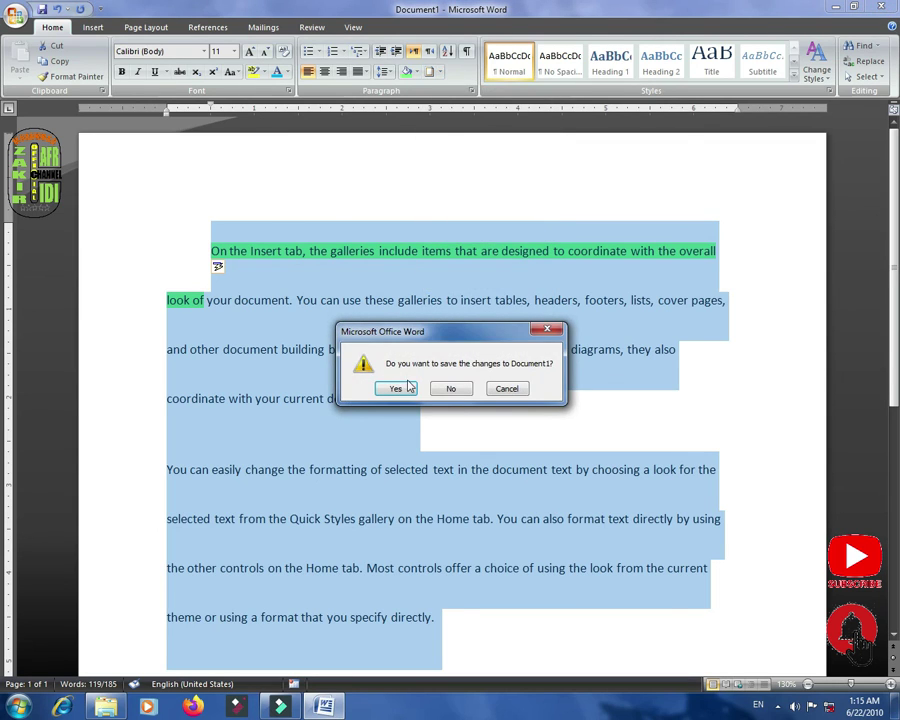